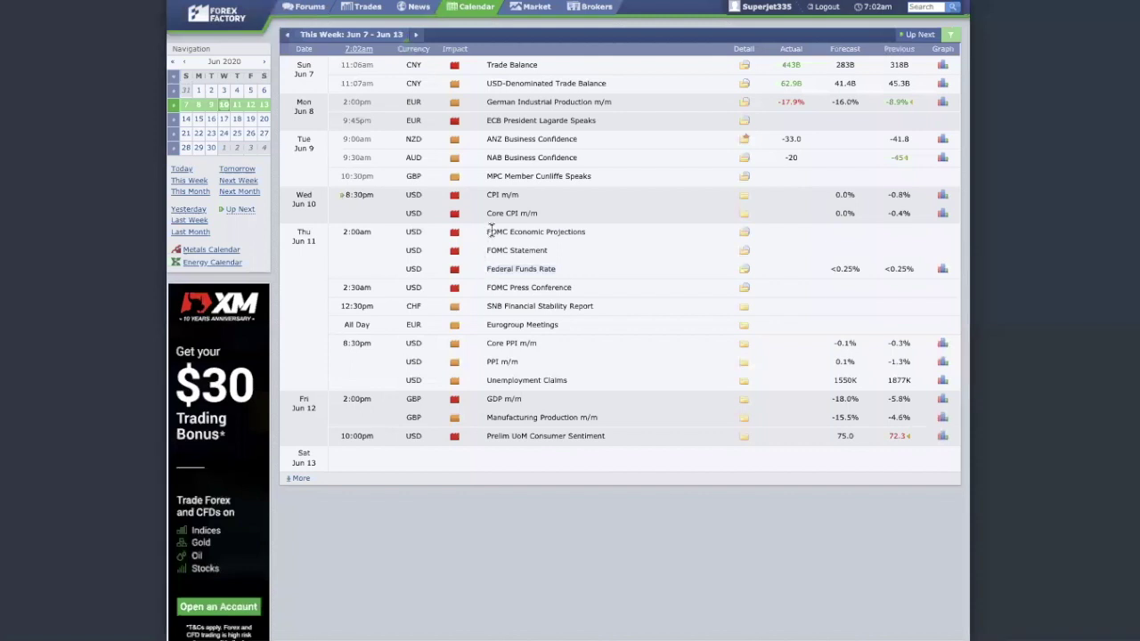
Step: Highlight the Jun 11 FOMC rows in Forex Factory, from Statement and Projections through the Press Conference
{"action": "left_click_drag", "start_coordinate": [488, 231], "coordinate": [583, 269]}
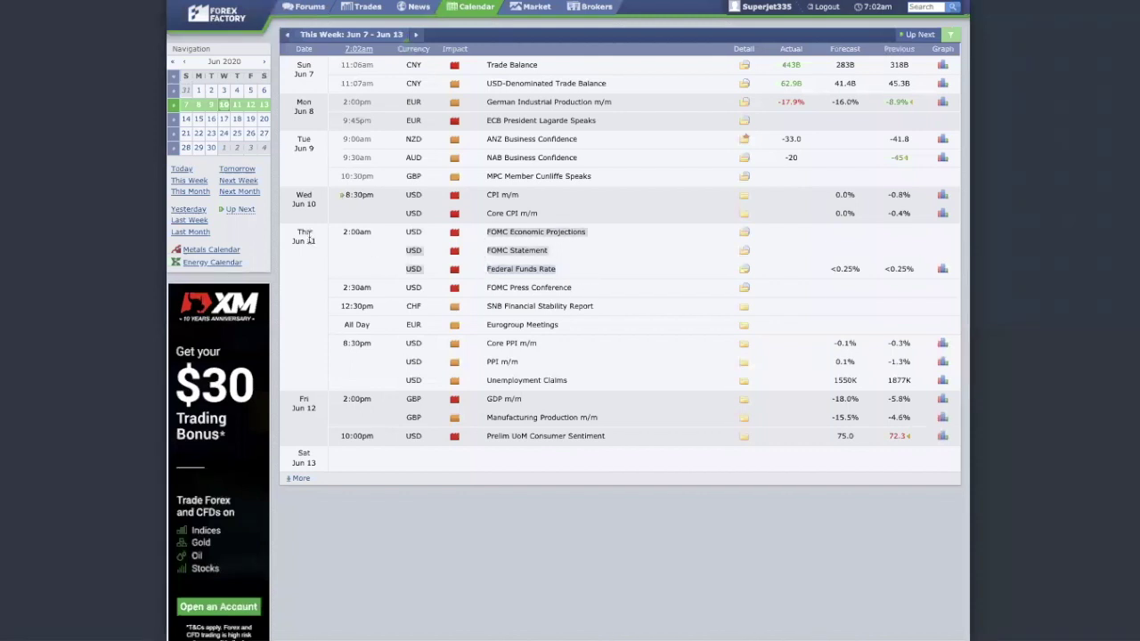
{"action": "left_click", "coordinate": [344, 249]}
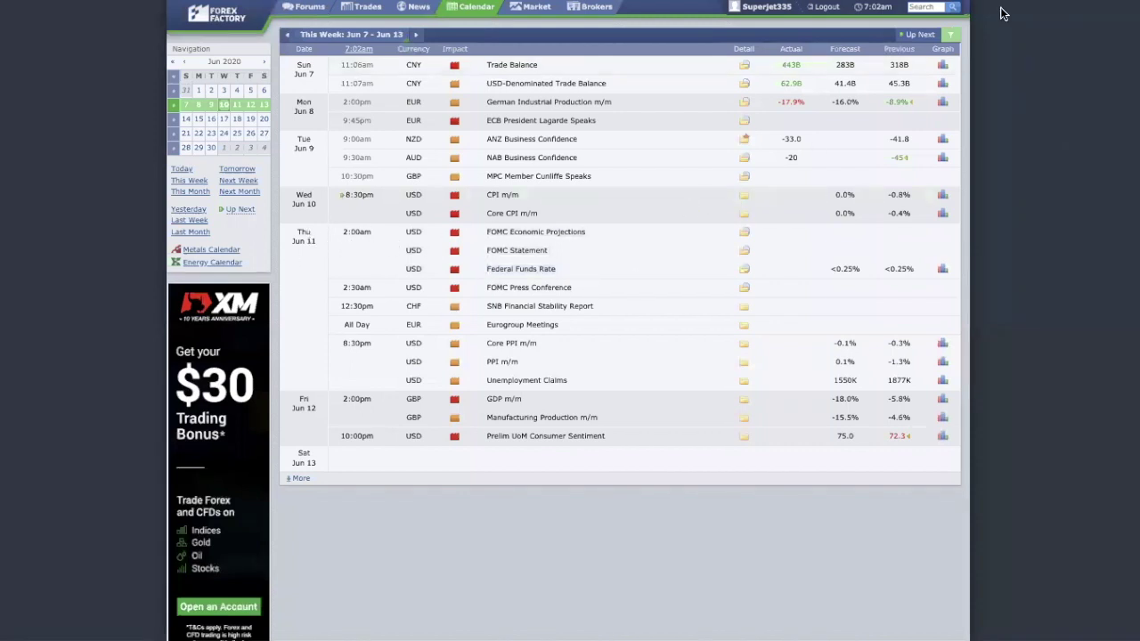
{"action": "left_click_drag", "start_coordinate": [472, 291], "coordinate": [859, 149]}
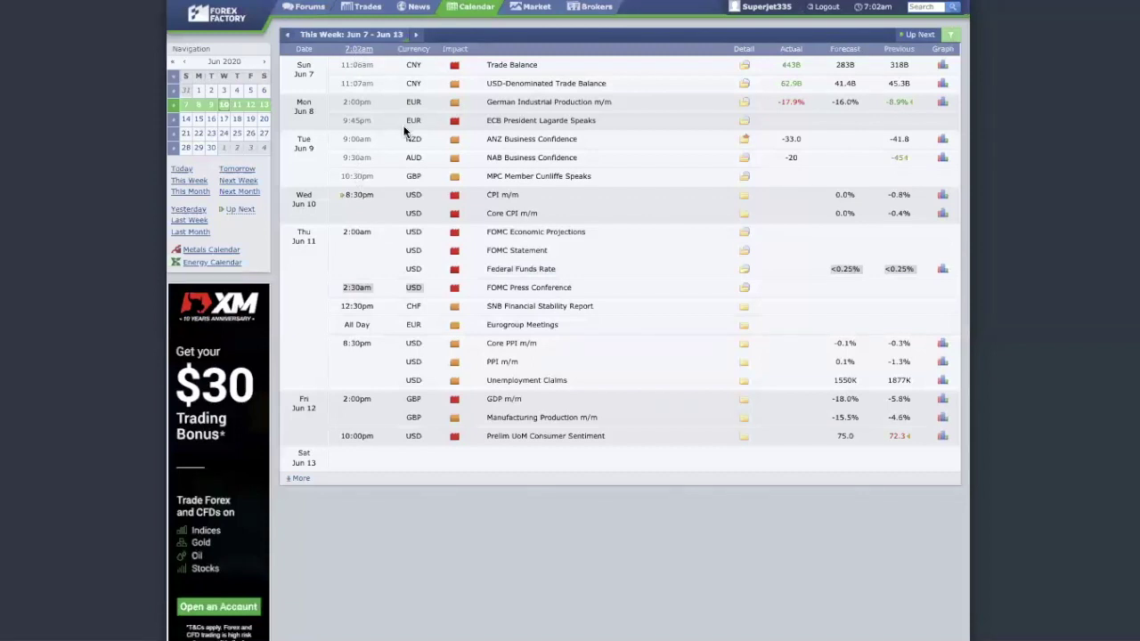
{"action": "left_click", "coordinate": [511, 251]}
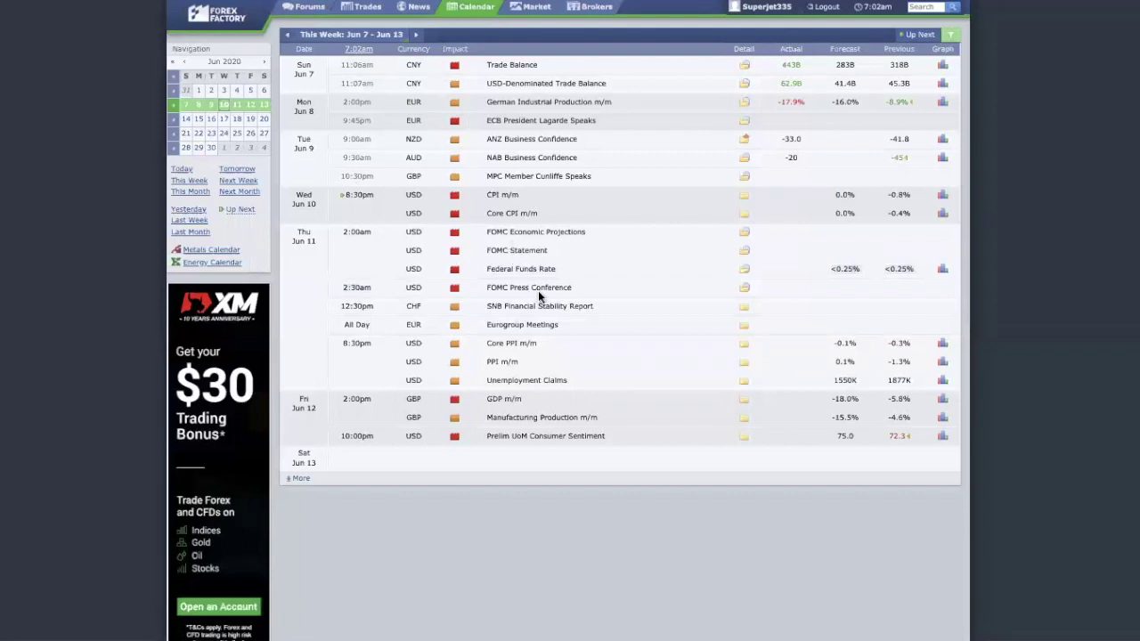
{"action": "left_click_drag", "start_coordinate": [571, 286], "coordinate": [493, 243]}
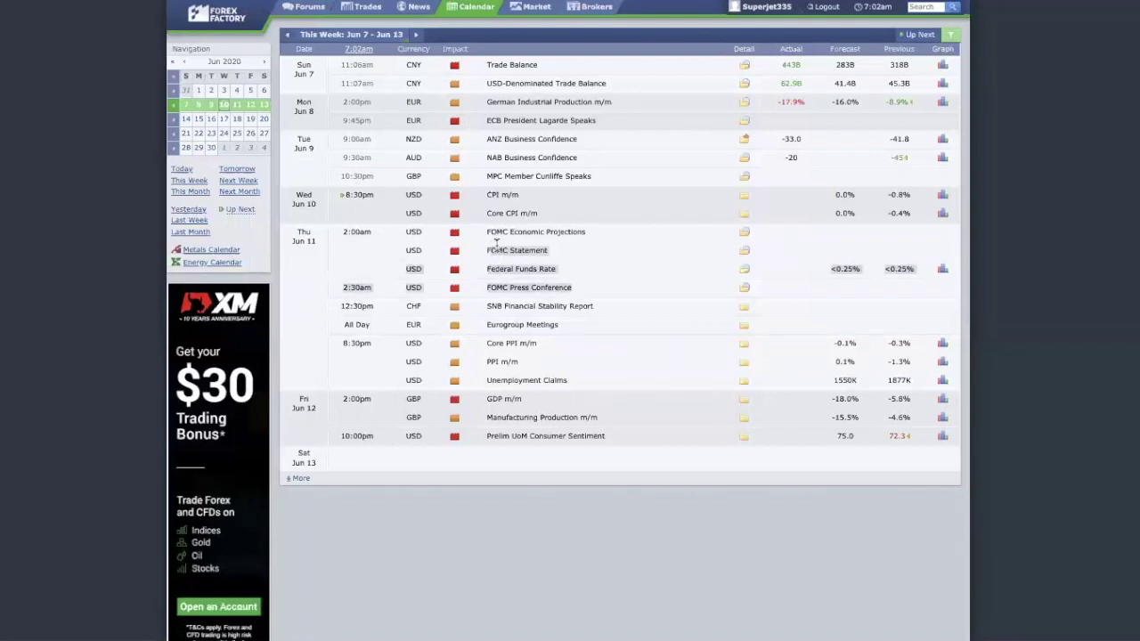
{"action": "left_click", "coordinate": [540, 303]}
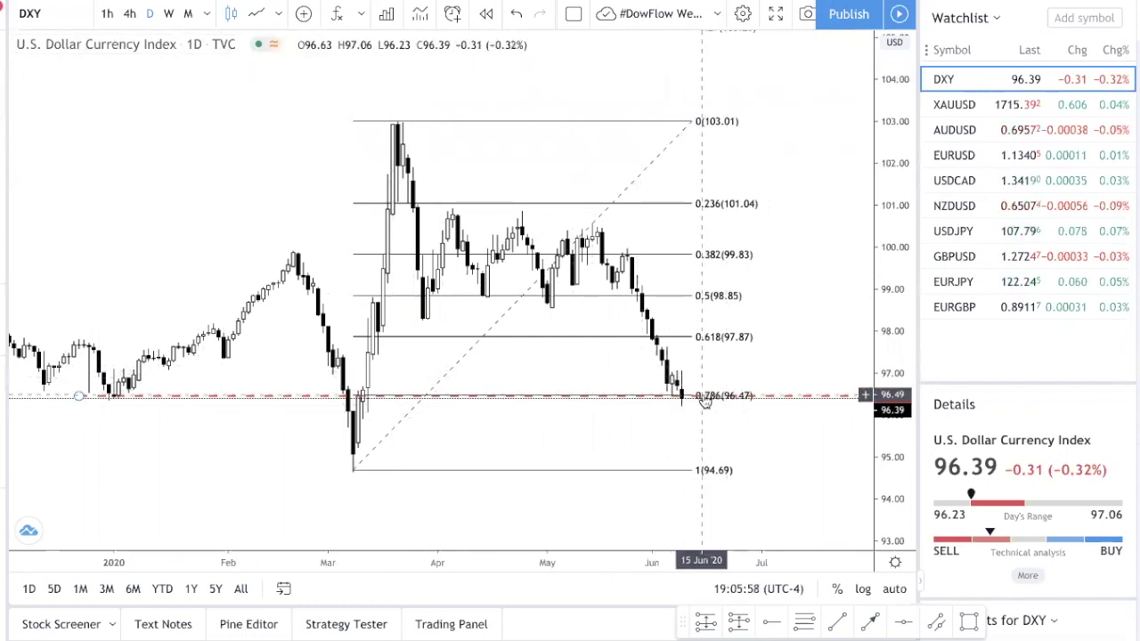
Step: Zoom and rescale the DXY daily chart so Fibonacci levels 0 and 1 are visible
{"action": "scroll", "coordinate": [709, 408], "scroll_direction": "up", "scroll_amount": 2}
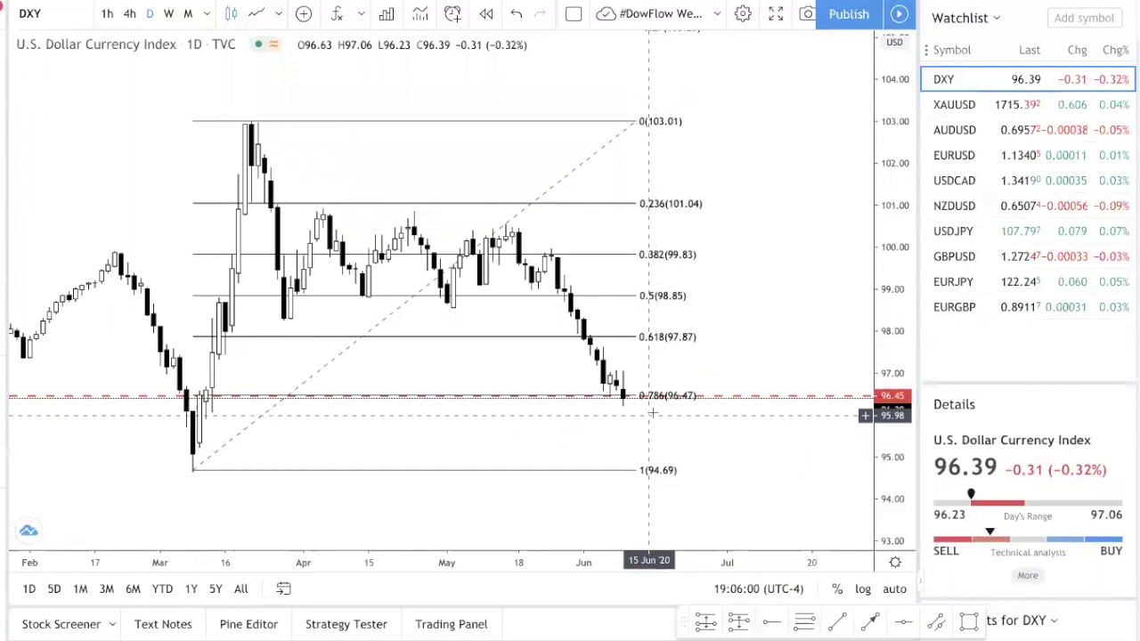
{"action": "scroll", "coordinate": [511, 451], "scroll_direction": "up", "scroll_amount": 2}
{"action": "left_click_drag", "start_coordinate": [510, 451], "coordinate": [722, 452]}
{"action": "scroll", "coordinate": [722, 401], "scroll_direction": "up", "scroll_amount": 2}
{"action": "left_click_drag", "start_coordinate": [881, 303], "coordinate": [881, 253]}
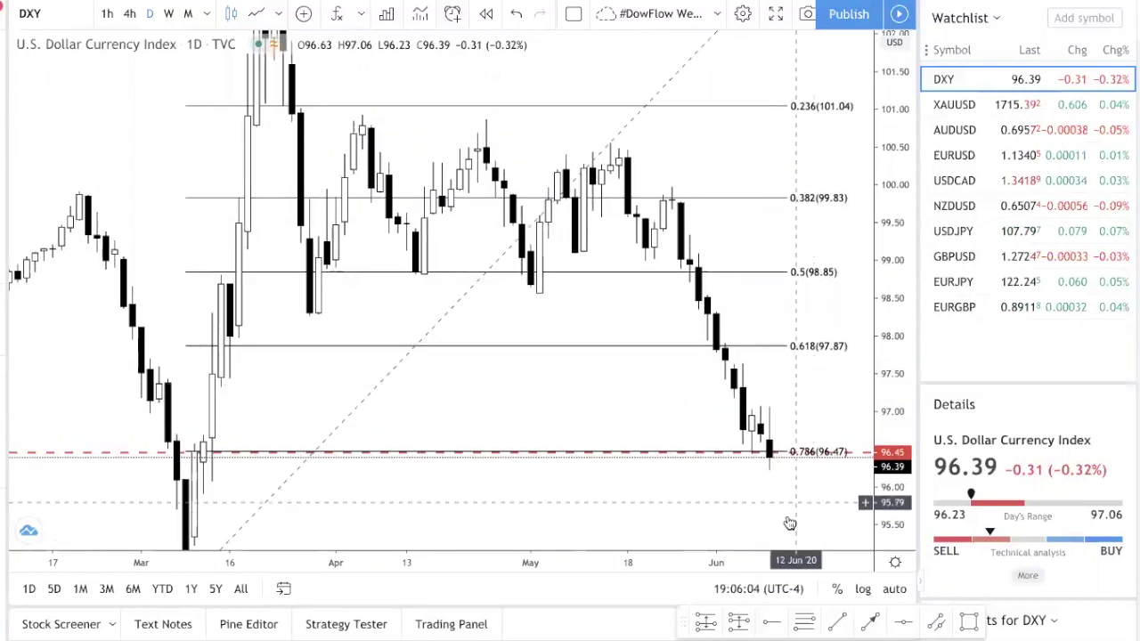
{"action": "left_click_drag", "start_coordinate": [784, 526], "coordinate": [766, 450]}
{"action": "key", "text": "ctrl+z"}
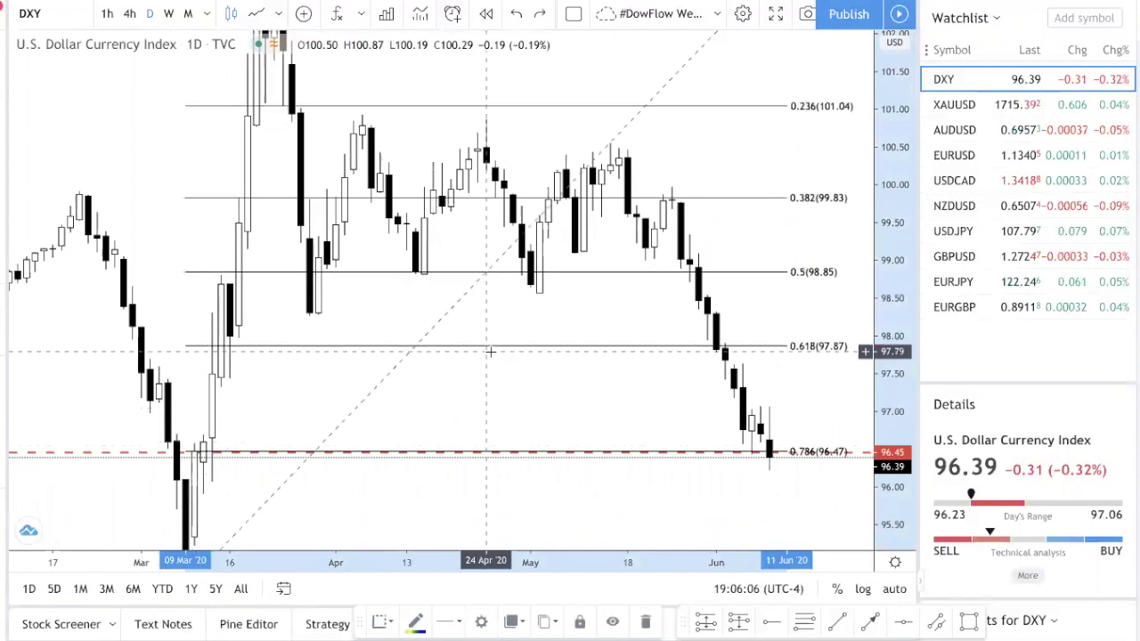
{"action": "left_click_drag", "start_coordinate": [896, 333], "coordinate": [894, 392]}
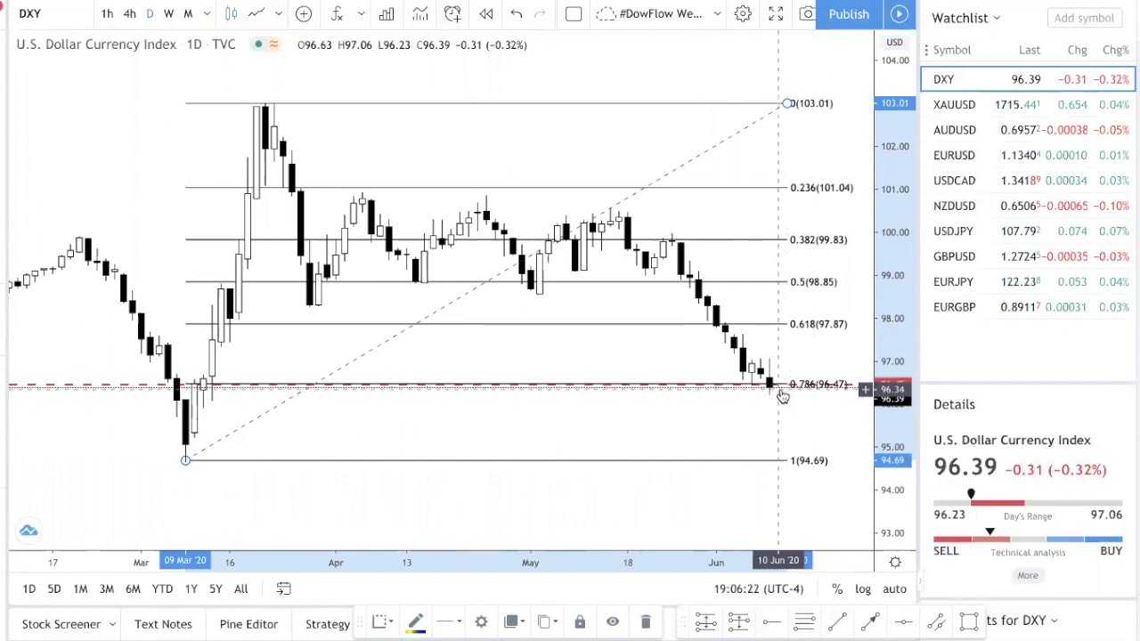
Step: Compress the price scale to reveal extensions down to 1.618 (89.55), leaving space past June
{"action": "scroll", "coordinate": [805, 400], "scroll_direction": "down", "scroll_amount": 3}
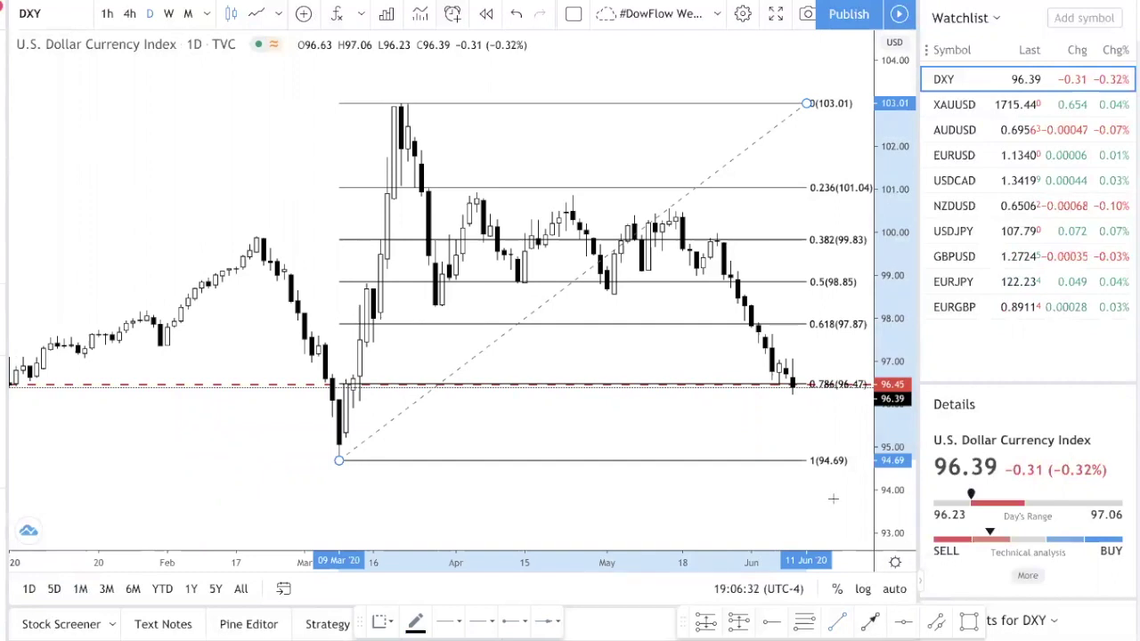
{"action": "left_click", "coordinate": [798, 387]}
{"action": "key", "text": "Escape"}
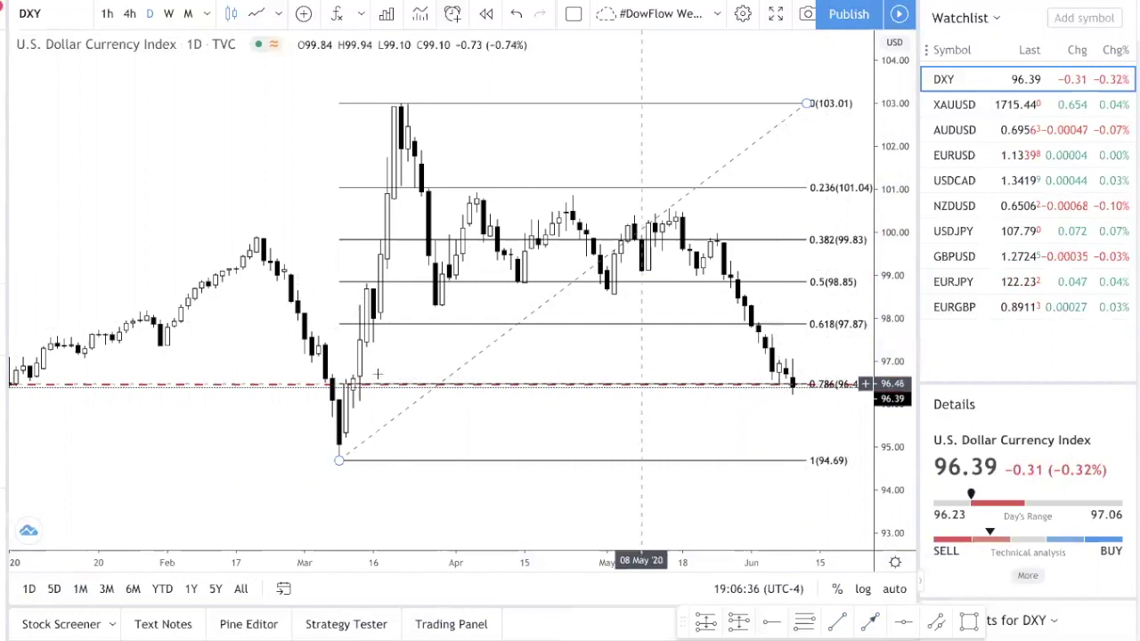
{"action": "scroll", "coordinate": [388, 430], "scroll_direction": "down", "scroll_amount": 3}
{"action": "left_click_drag", "start_coordinate": [891, 286], "coordinate": [891, 472]}
{"action": "left_click_drag", "start_coordinate": [674, 398], "coordinate": [602, 401]}
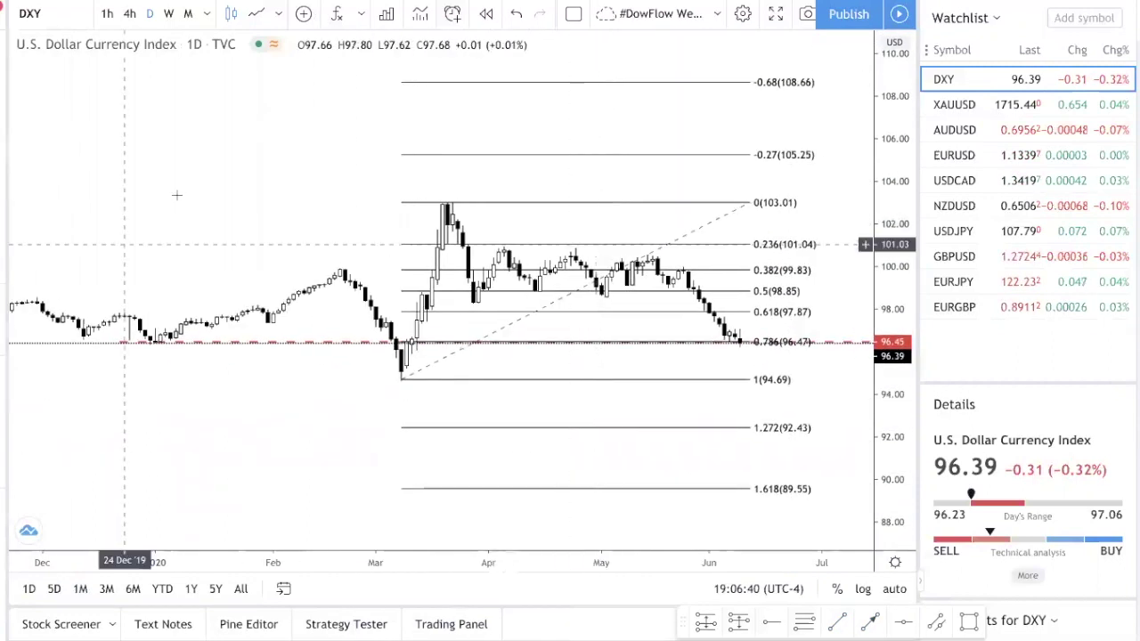
{"action": "left_click", "coordinate": [522, 486]}
{"action": "left_click_drag", "start_coordinate": [396, 347], "coordinate": [804, 382]}
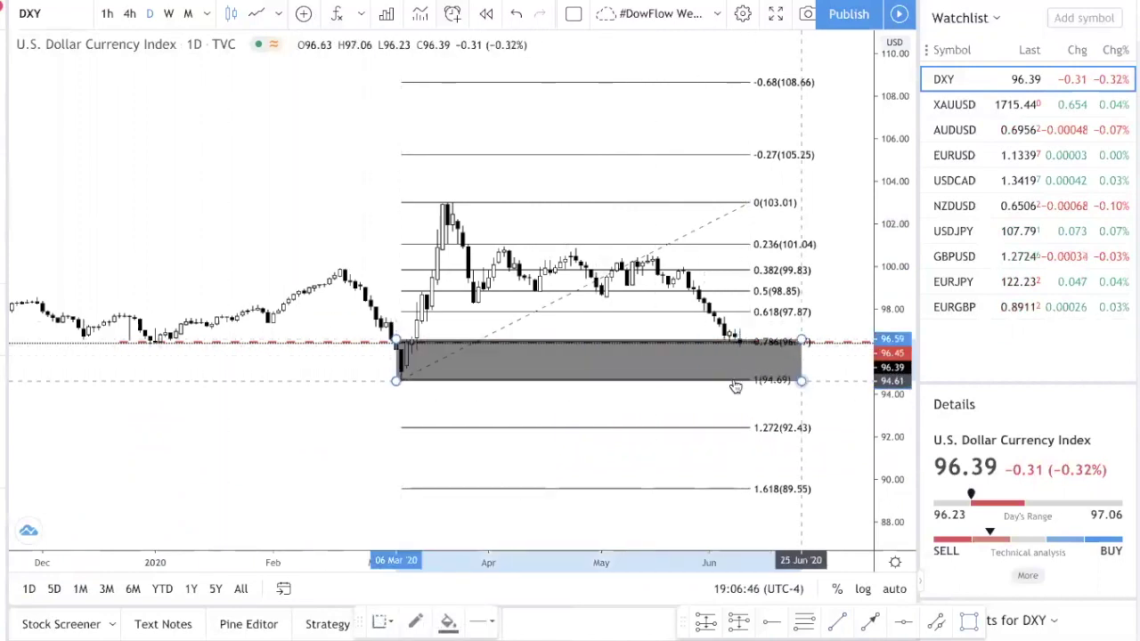
{"action": "left_click_drag", "start_coordinate": [393, 343], "coordinate": [381, 342]}
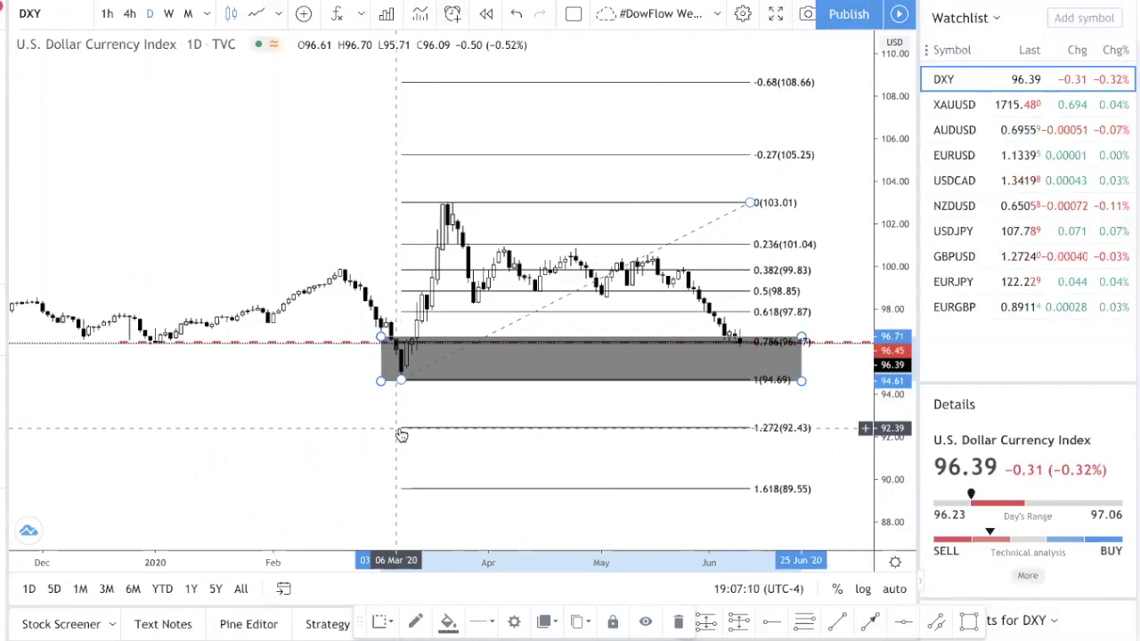
{"action": "key", "text": "Delete"}
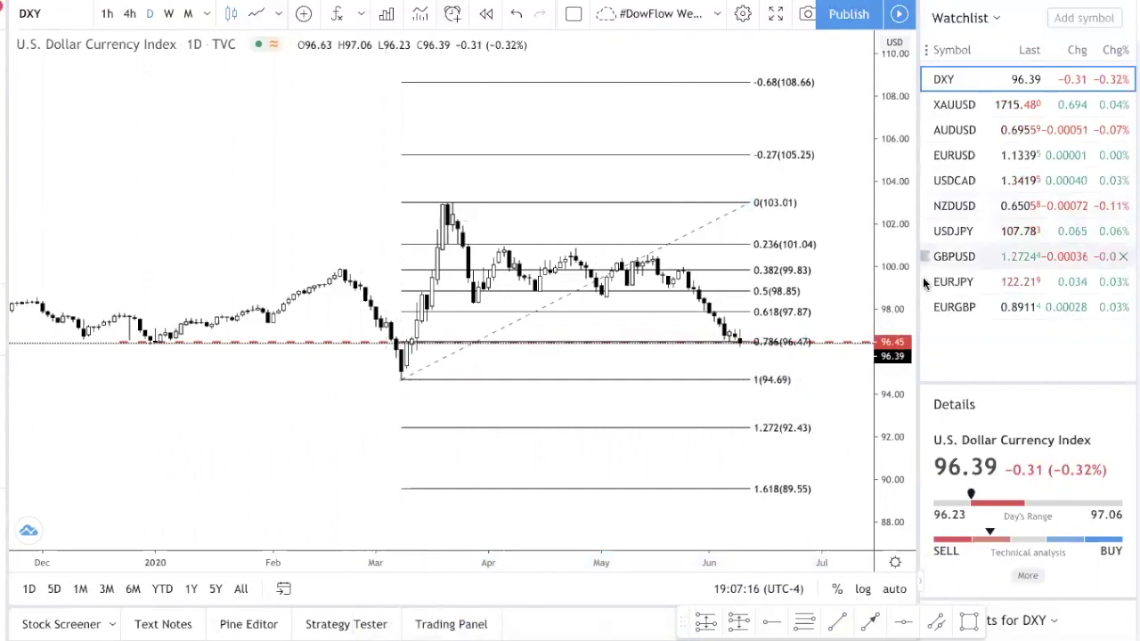
Step: Reset the DXY price scale to autoscale and open XAUUSD from the watchlist
{"action": "double_click", "coordinate": [898, 434]}
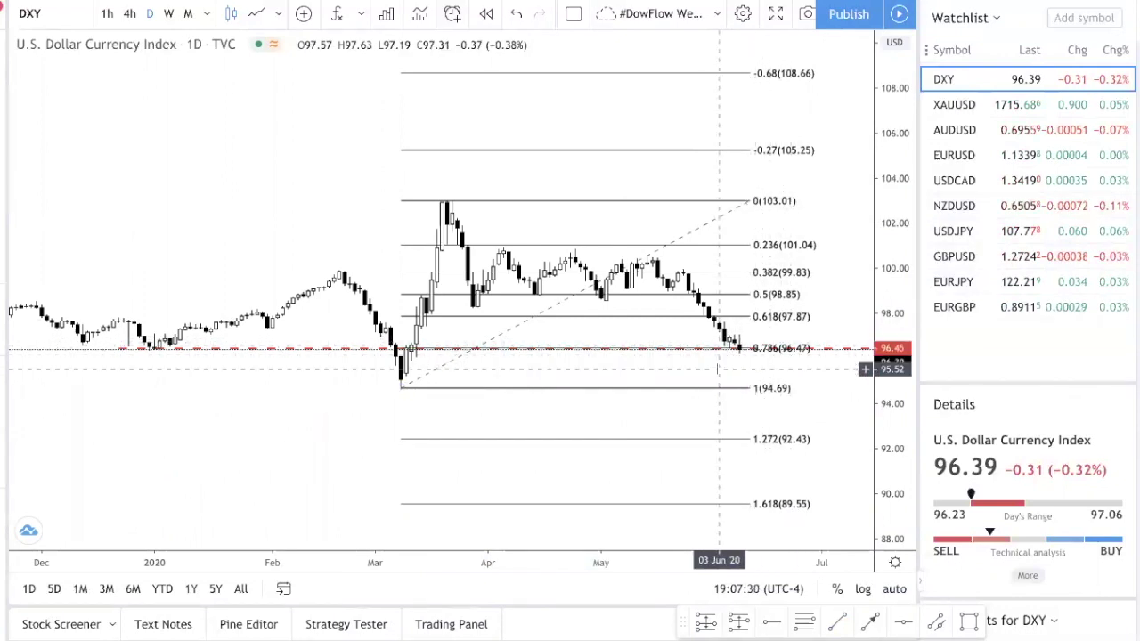
{"action": "left_click", "coordinate": [968, 104]}
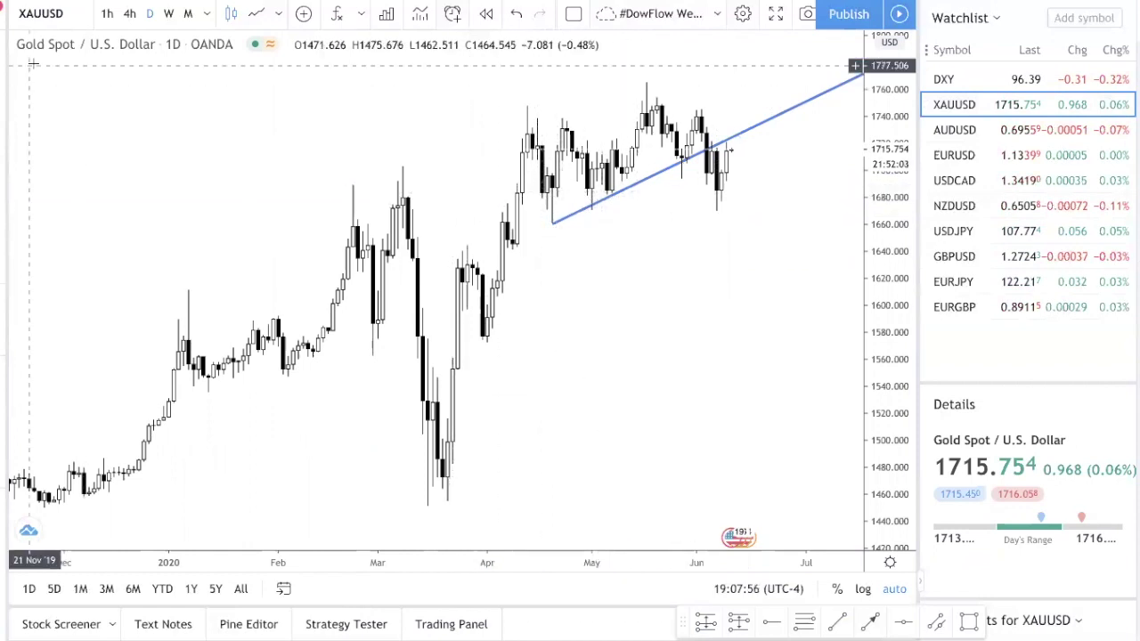
Step: Add a red dashed horizontal ray at 1680.305 from the February high, using the line chart view
{"action": "left_click", "coordinate": [259, 13]}
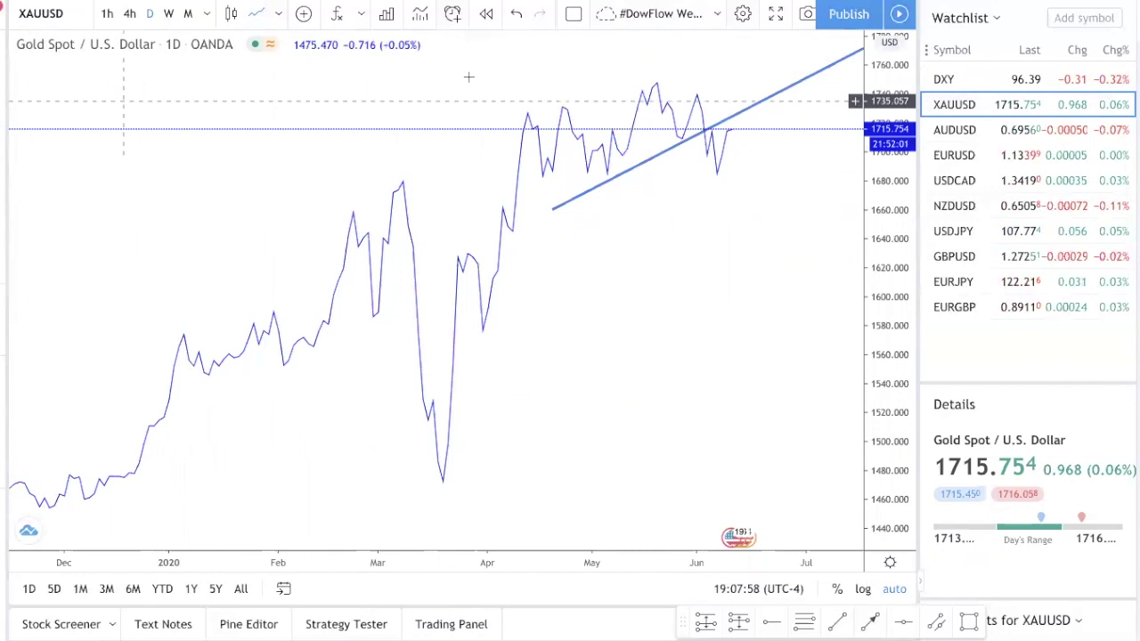
{"action": "left_click", "coordinate": [361, 180]}
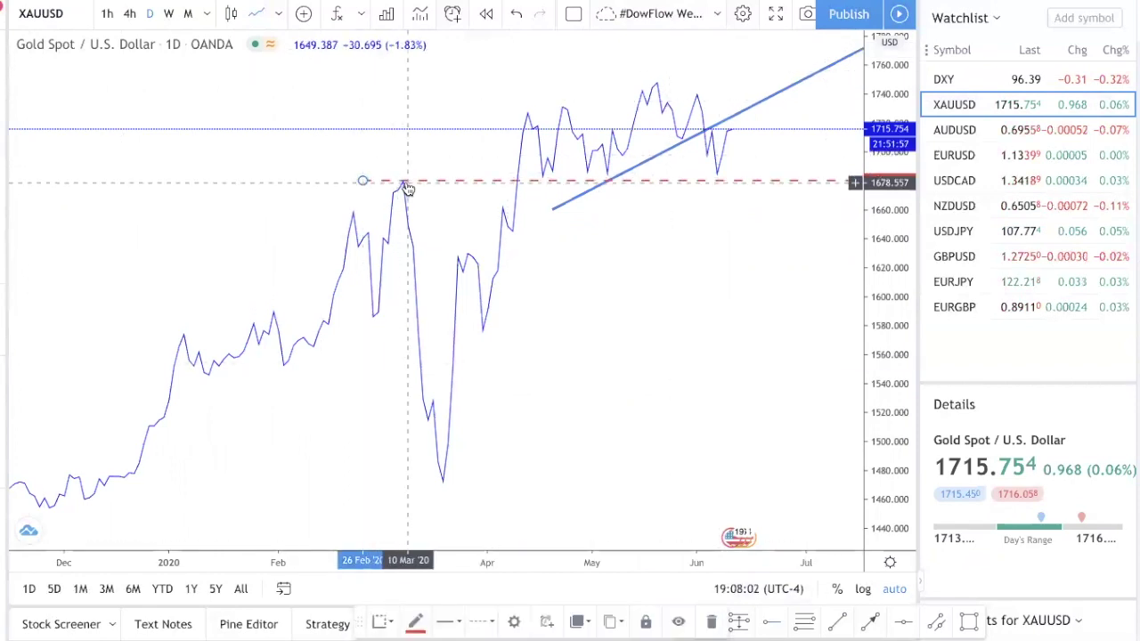
{"action": "left_click", "coordinate": [230, 14]}
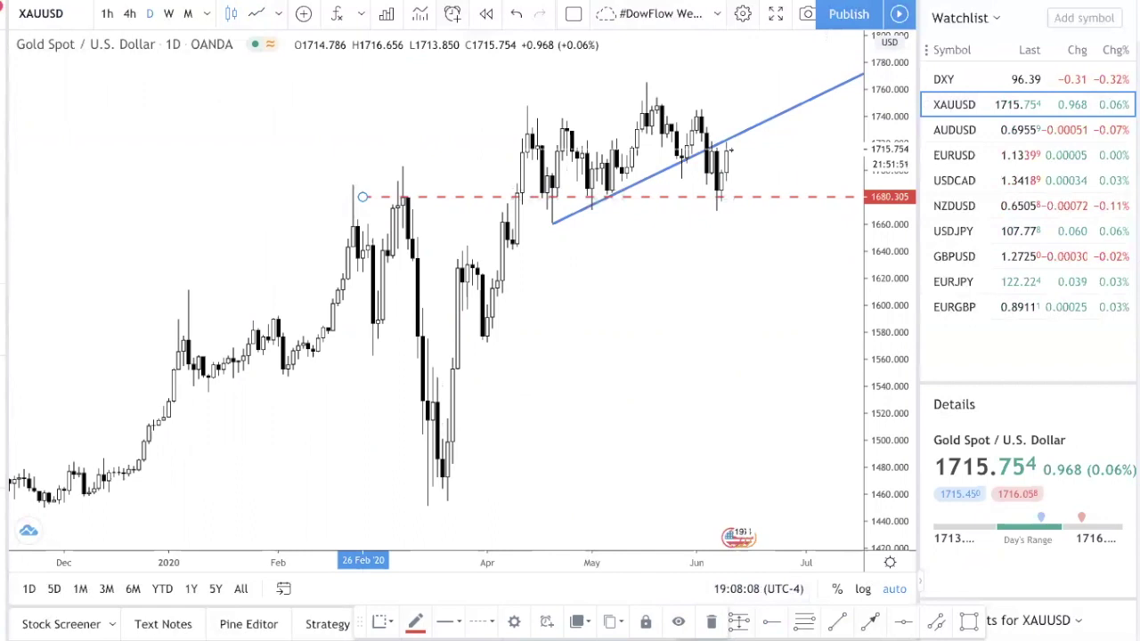
Step: Draw a trial Fibonacci retracement from about 1693 to 1765.006, then delete it
{"action": "key", "text": "alt+f"}
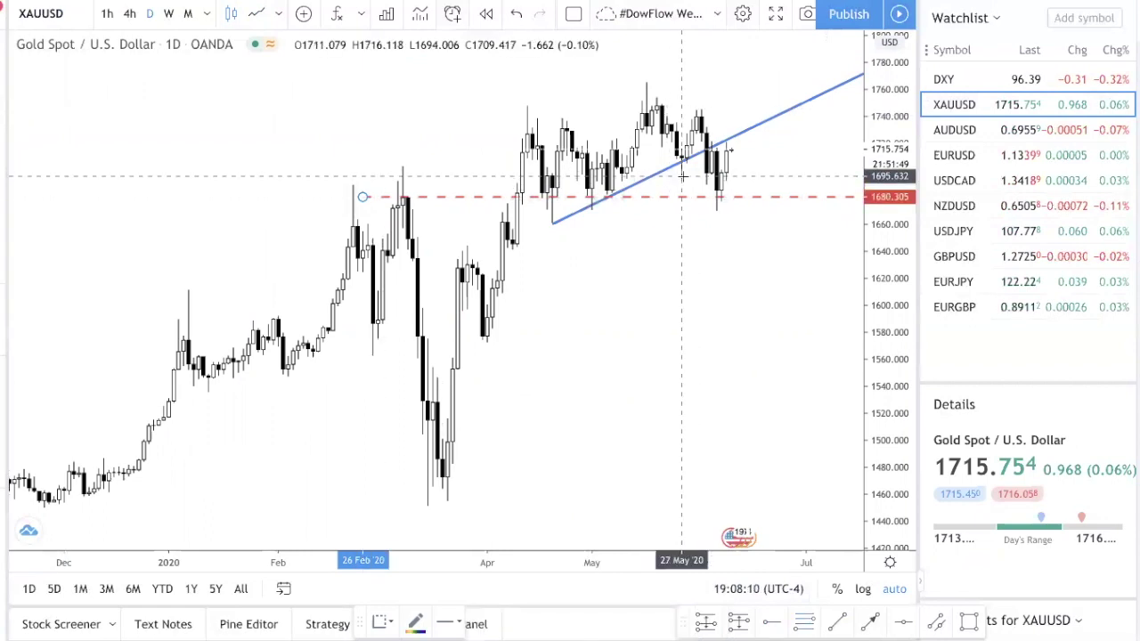
{"action": "left_click", "coordinate": [681, 179]}
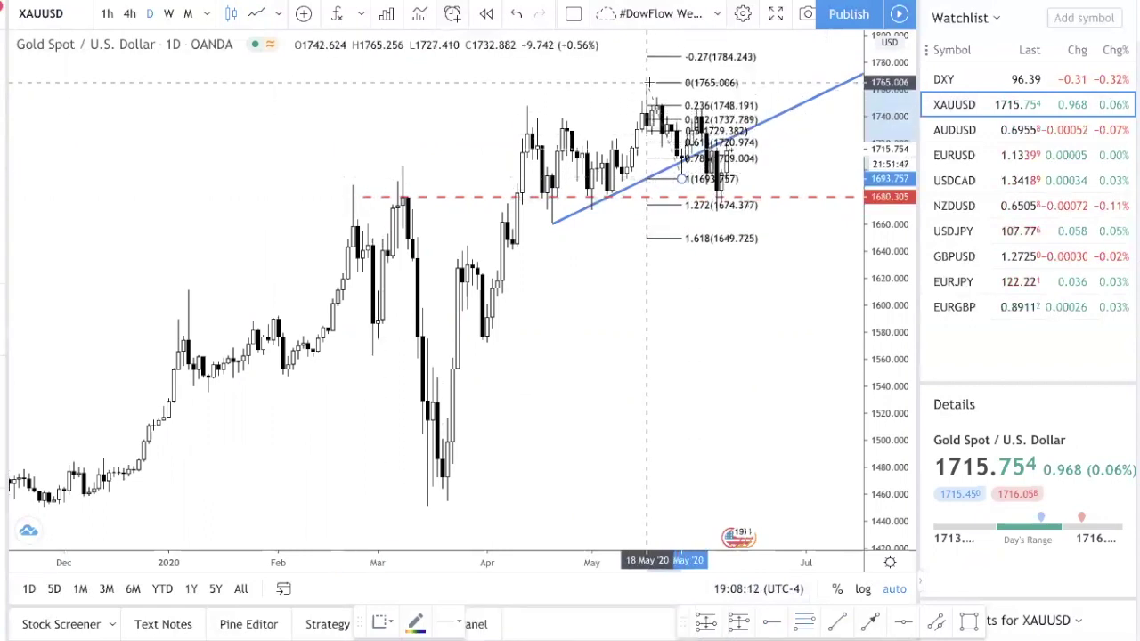
{"action": "left_click", "coordinate": [647, 83]}
{"action": "left_click_drag", "start_coordinate": [681, 179], "coordinate": [702, 180]}
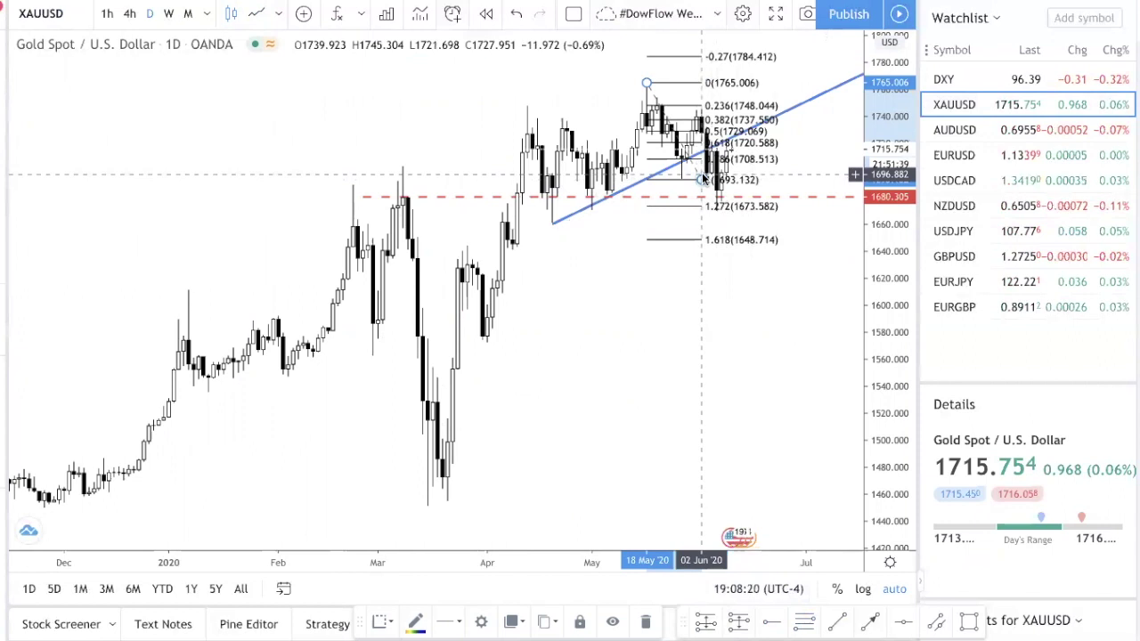
{"action": "key", "text": "Delete"}
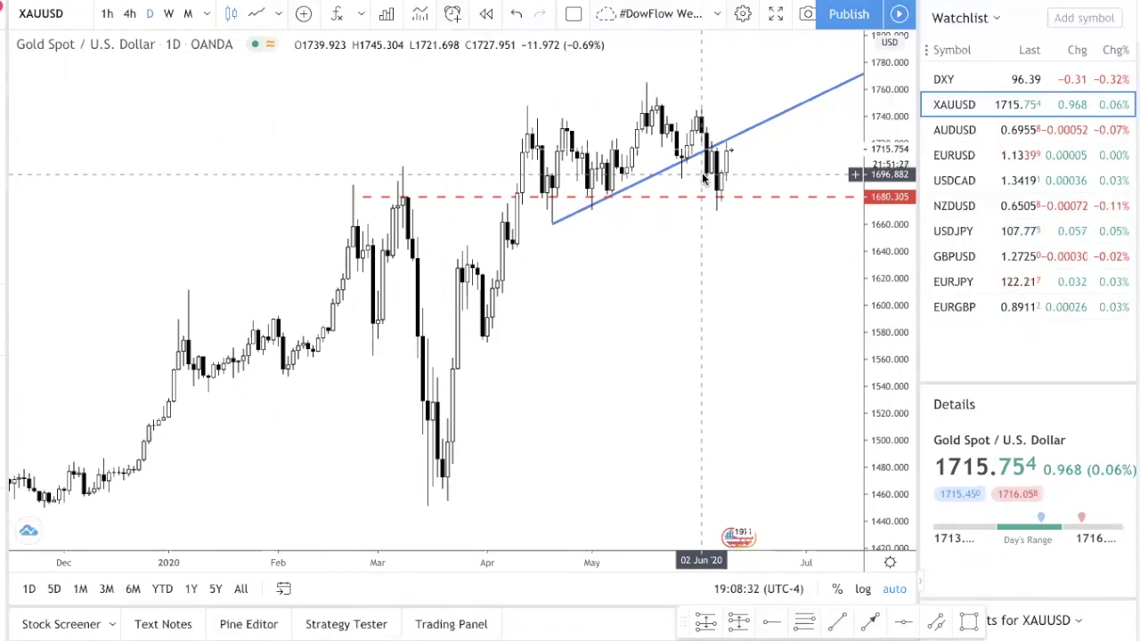
Step: Raise the gold trend line's left anchor to 1662.508 and delete the late-May-to-June grey zone
{"action": "left_click", "coordinate": [745, 134]}
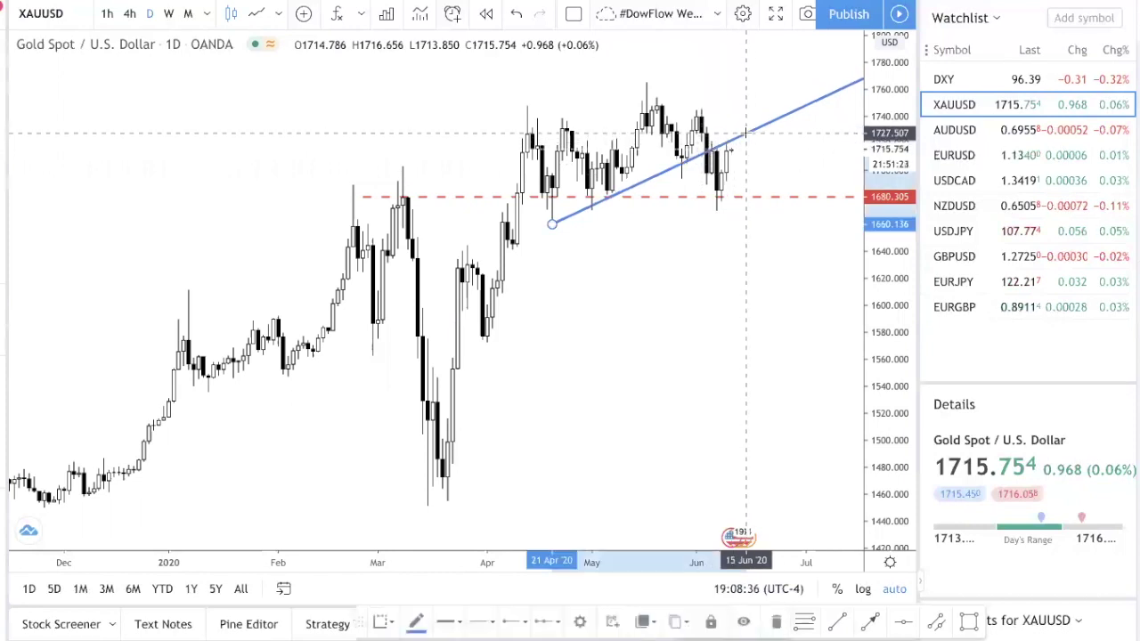
{"action": "left_click", "coordinate": [686, 178]}
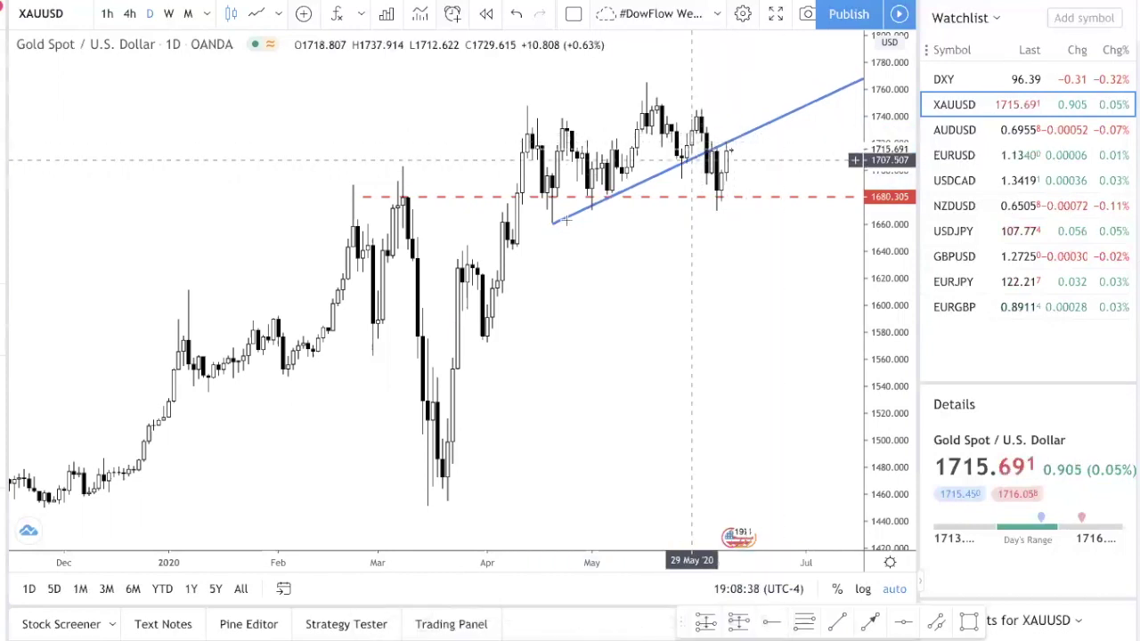
{"action": "left_click", "coordinate": [552, 224]}
{"action": "left_click_drag", "start_coordinate": [552, 223], "coordinate": [552, 220]}
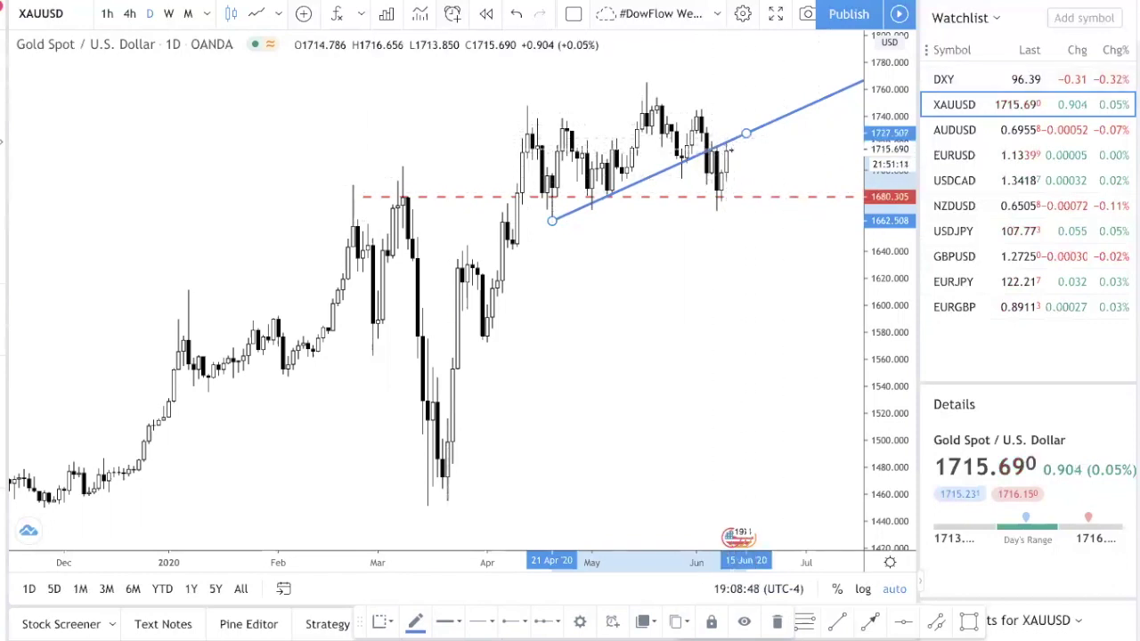
{"action": "left_click_drag", "start_coordinate": [672, 143], "coordinate": [805, 141]}
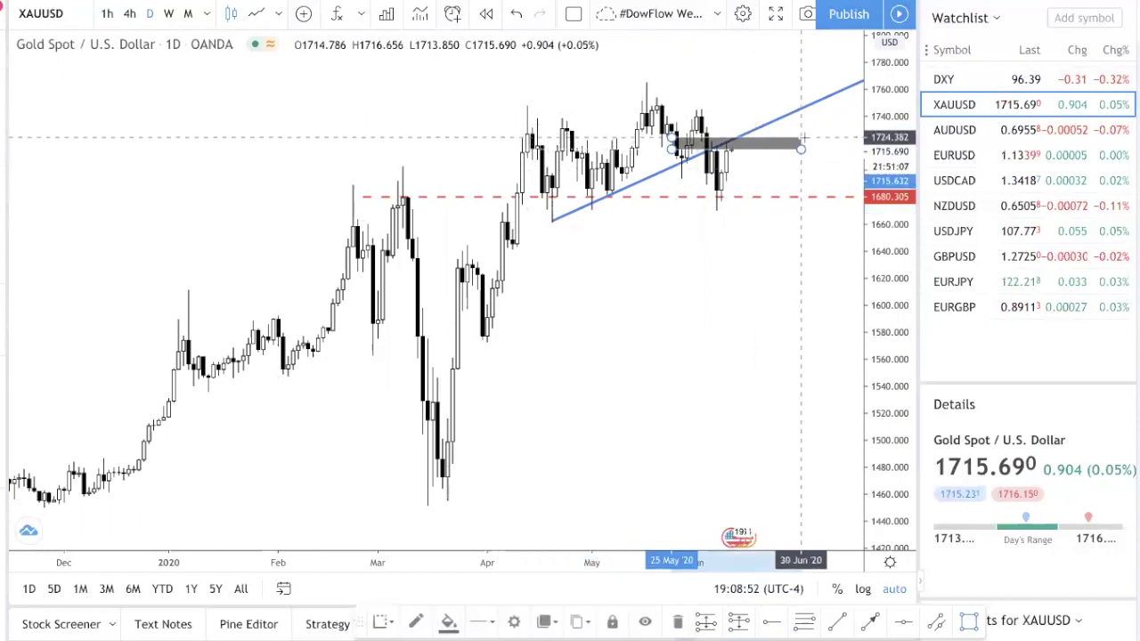
{"action": "key", "text": "Delete"}
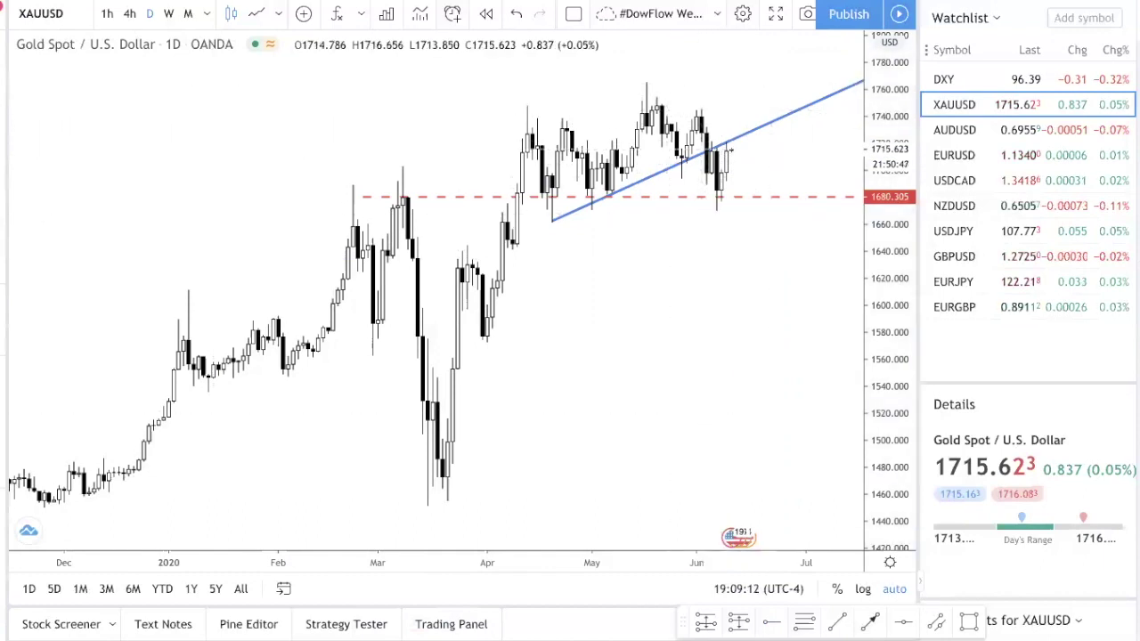
{"action": "left_click_drag", "start_coordinate": [736, 145], "coordinate": [751, 241]}
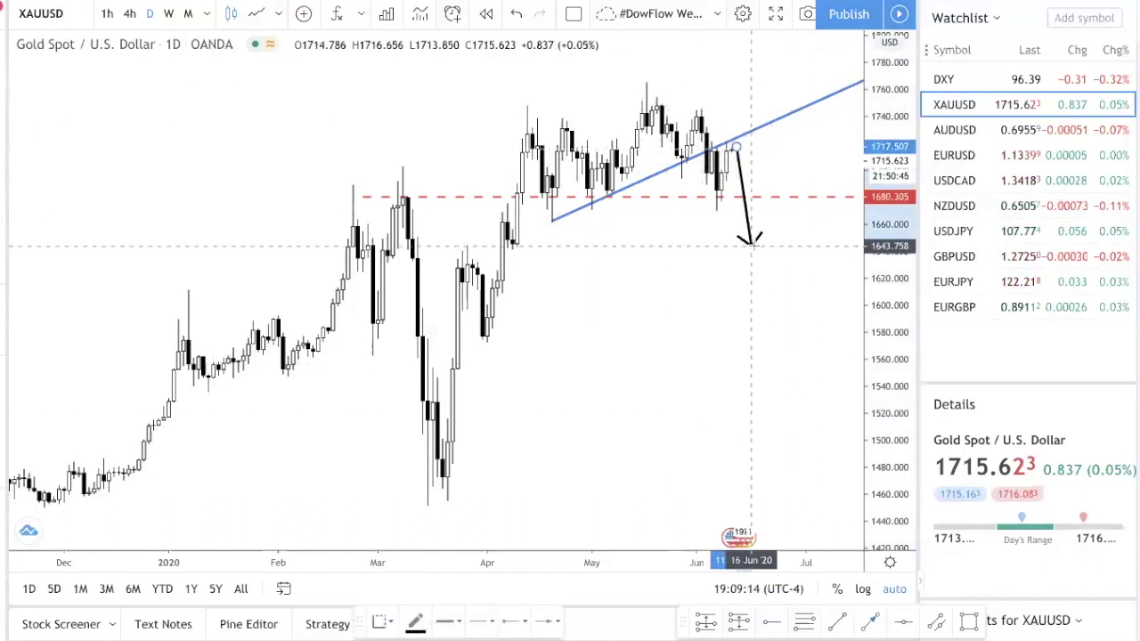
{"action": "key", "text": "ctrl+z"}
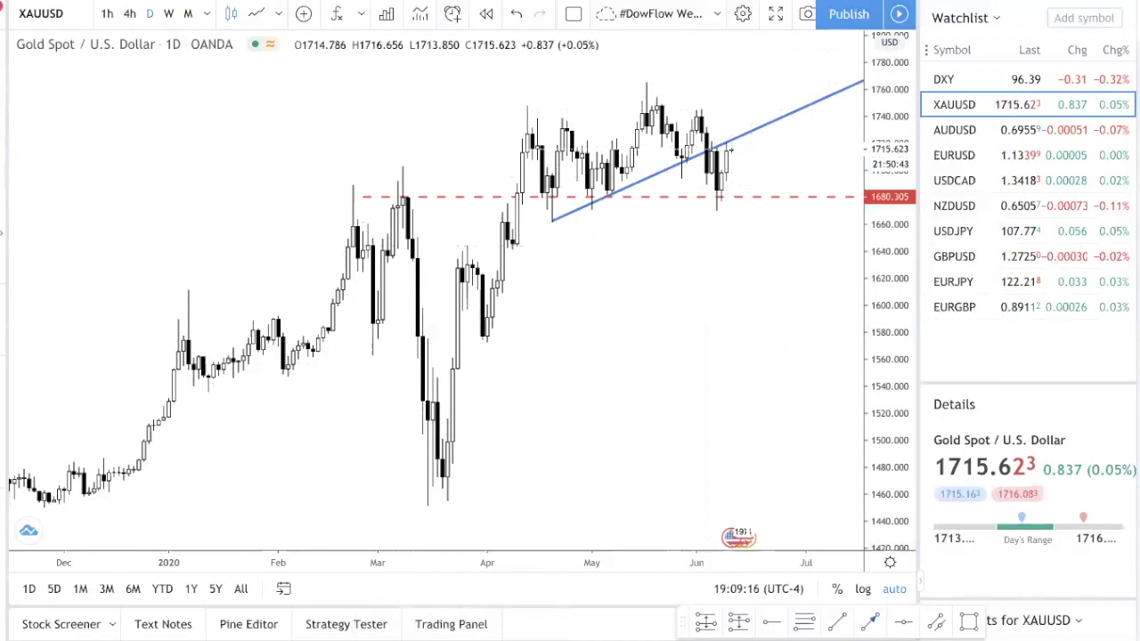
{"action": "left_click_drag", "start_coordinate": [631, 76], "coordinate": [660, 94]}
{"action": "left_click_drag", "start_coordinate": [669, 175], "coordinate": [680, 188]}
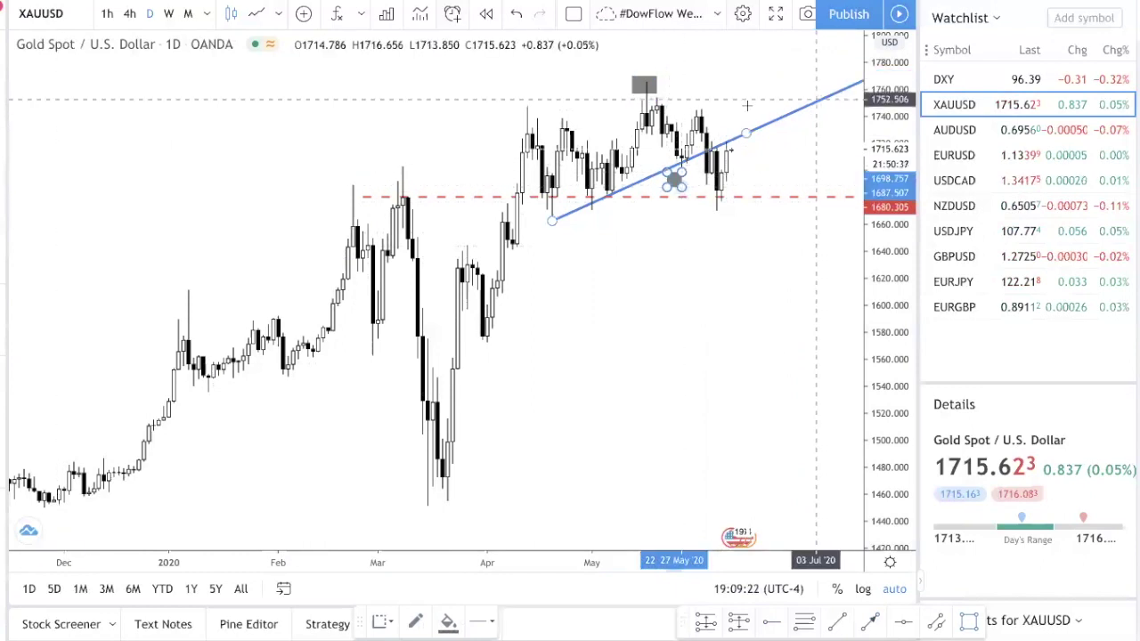
{"action": "left_click_drag", "start_coordinate": [686, 103], "coordinate": [709, 116]}
{"action": "left_click", "coordinate": [539, 233]}
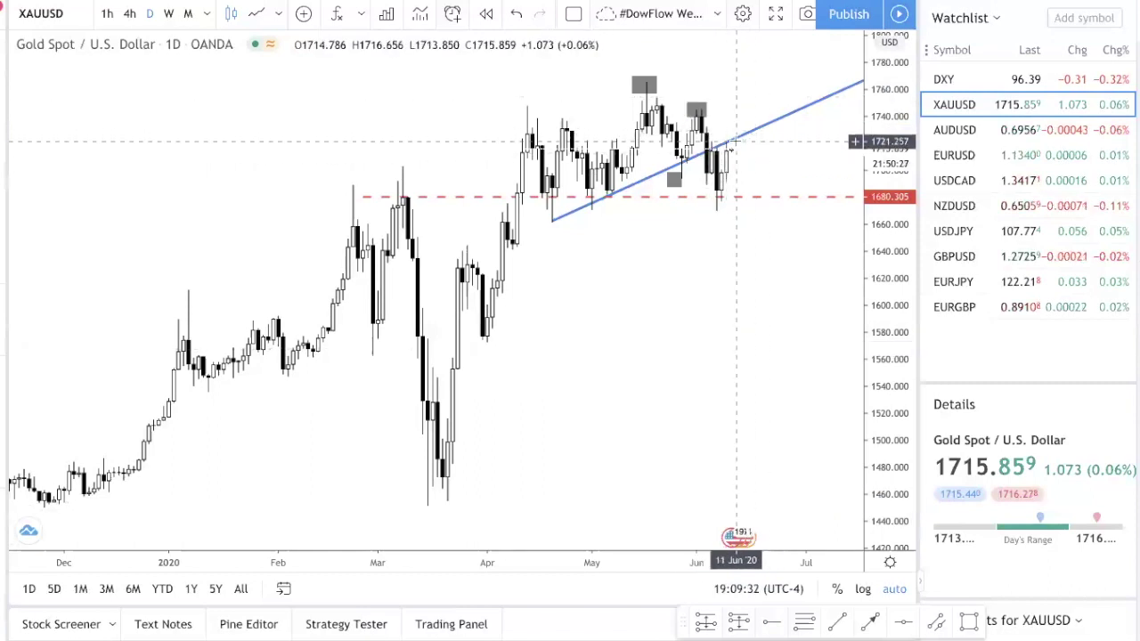
{"action": "left_click", "coordinate": [678, 184]}
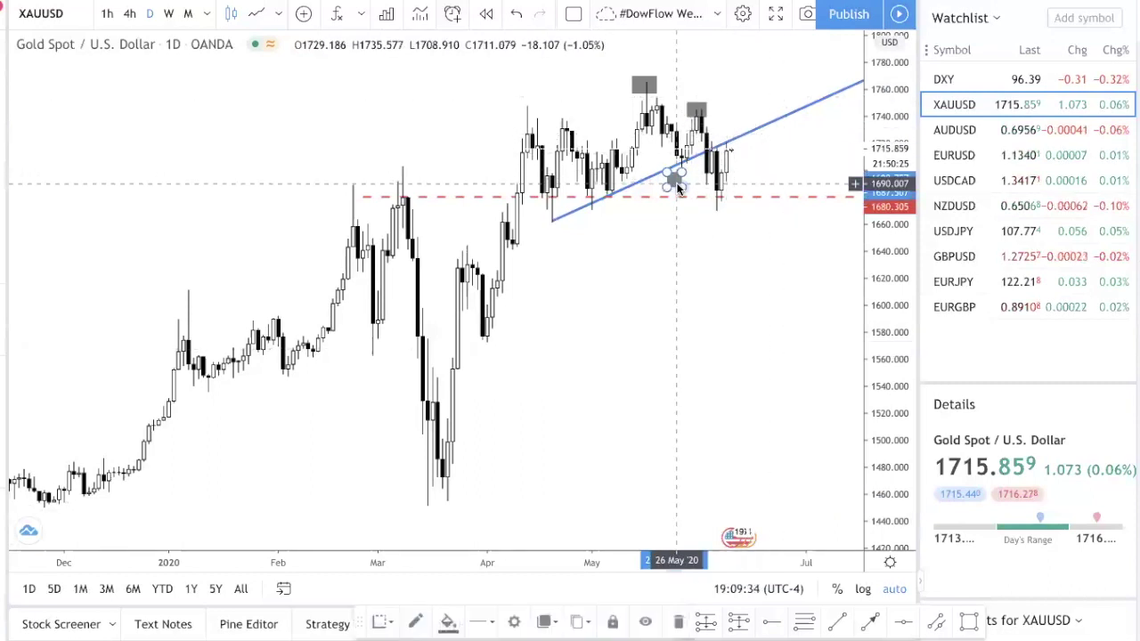
{"action": "key", "text": "Delete"}
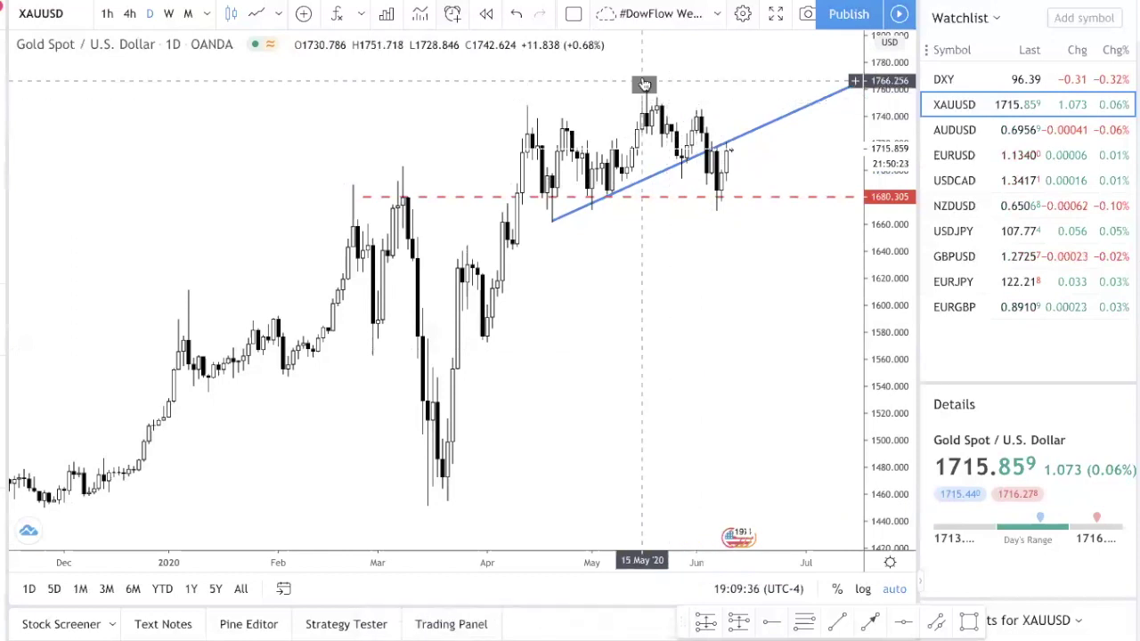
{"action": "left_click", "coordinate": [653, 78]}
{"action": "key", "text": "Delete"}
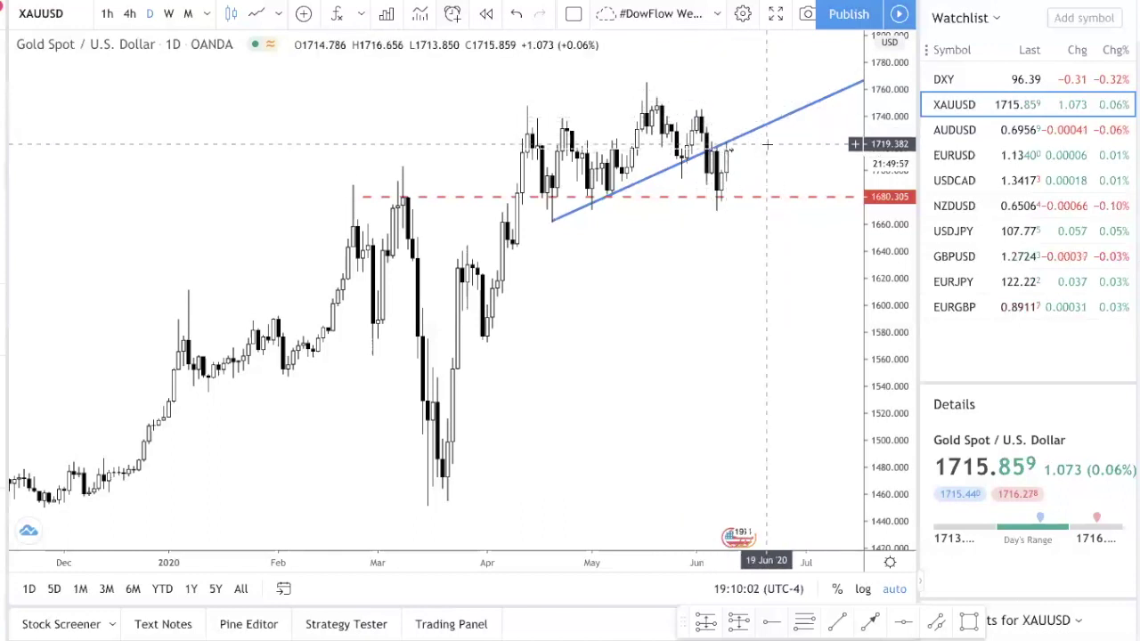
Step: Open AUDUSD from the watchlist on the 4-hour timeframe
{"action": "left_click", "coordinate": [1047, 132]}
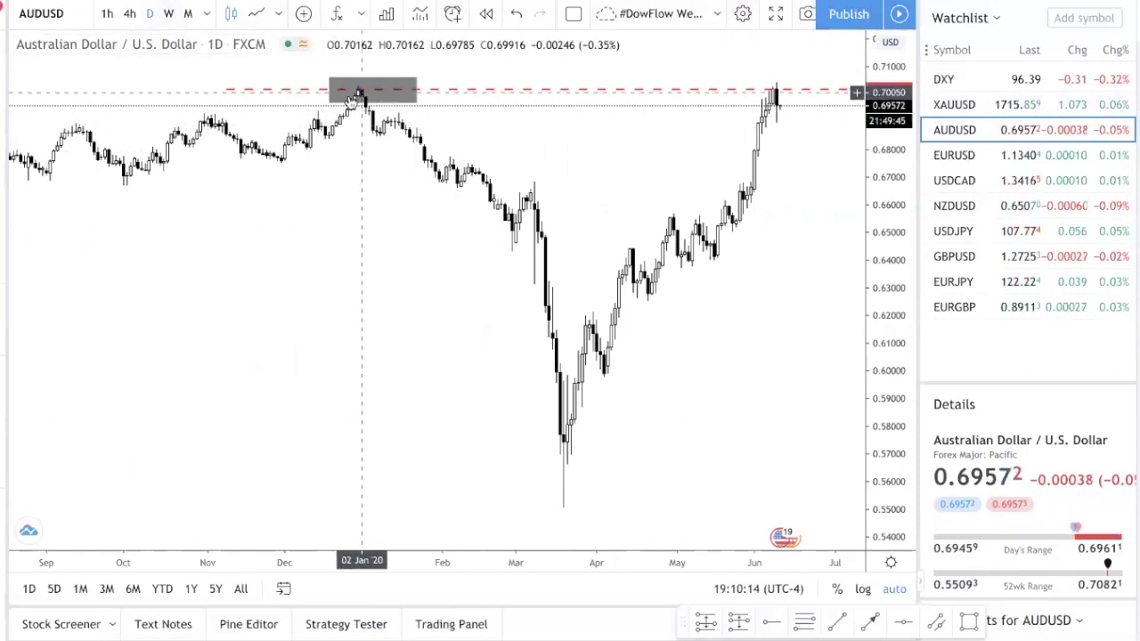
{"action": "scroll", "coordinate": [699, 223], "scroll_direction": "up", "scroll_amount": 3}
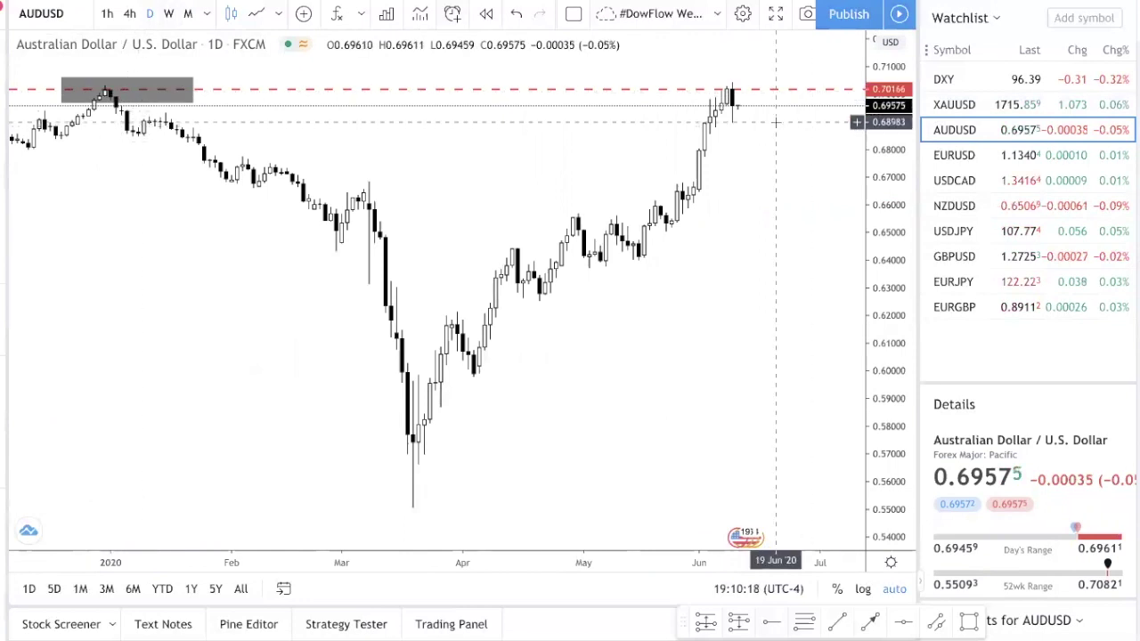
{"action": "scroll", "coordinate": [771, 113], "scroll_direction": "up", "scroll_amount": 4}
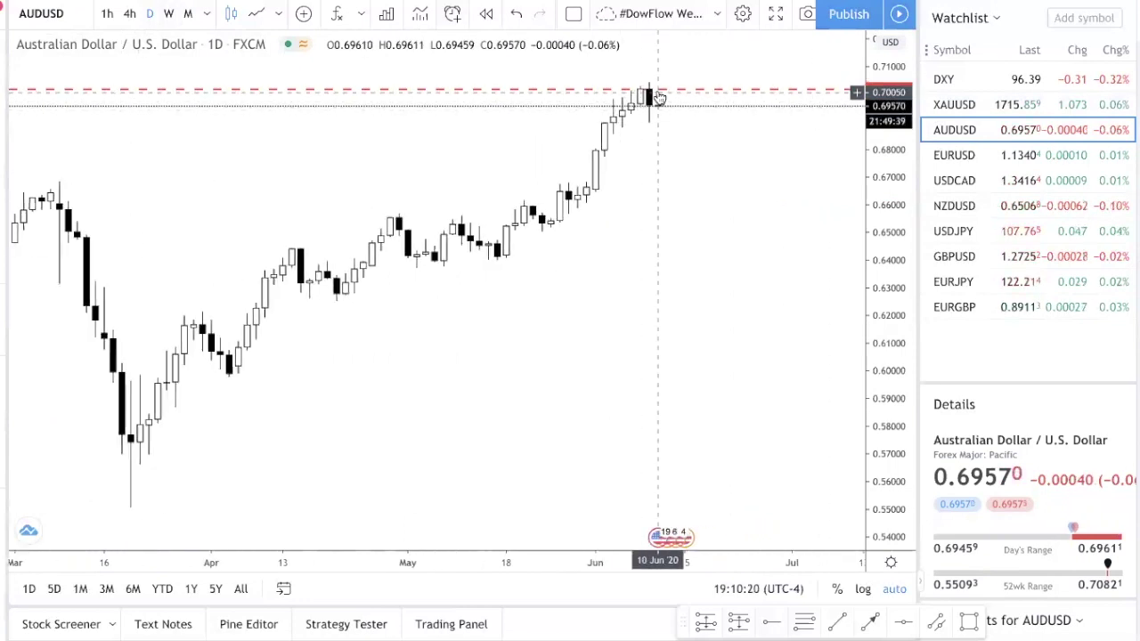
{"action": "left_click", "coordinate": [130, 14]}
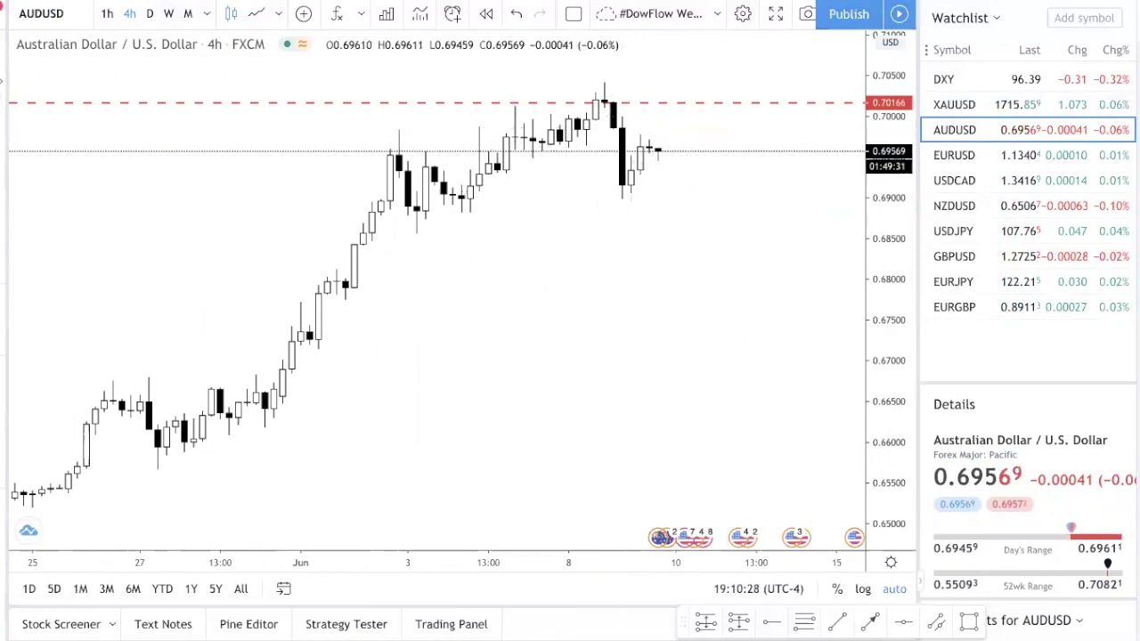
Step: Sketch an arrow rising to the 0.70166 dashed level, adjust its tip, then delete it
{"action": "left_click_drag", "start_coordinate": [675, 151], "coordinate": [684, 105]}
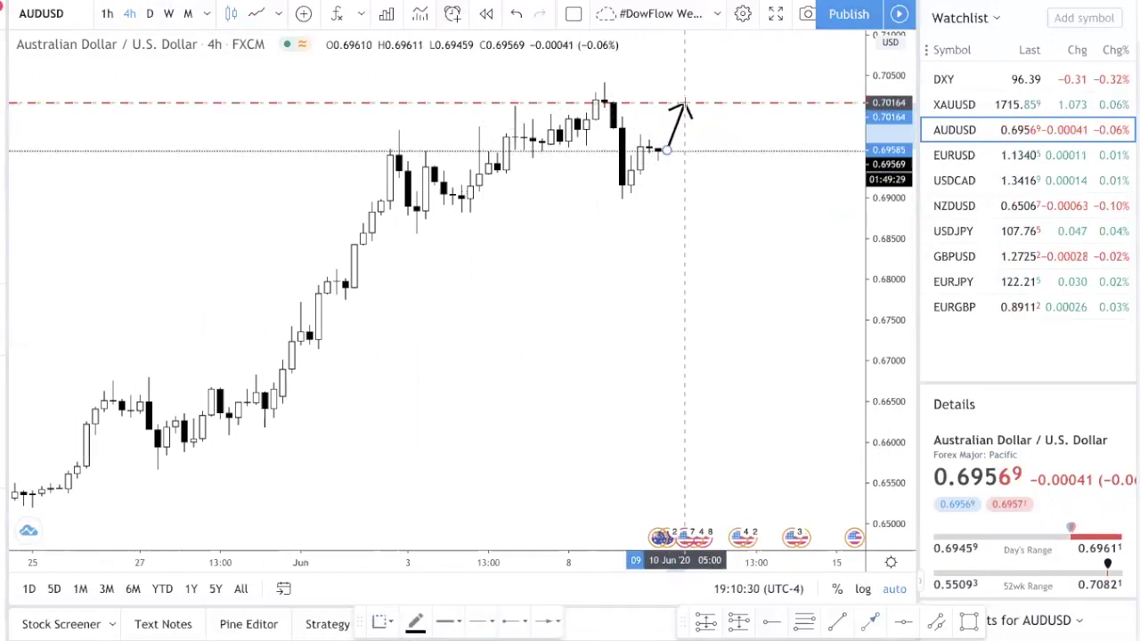
{"action": "left_click", "coordinate": [684, 105]}
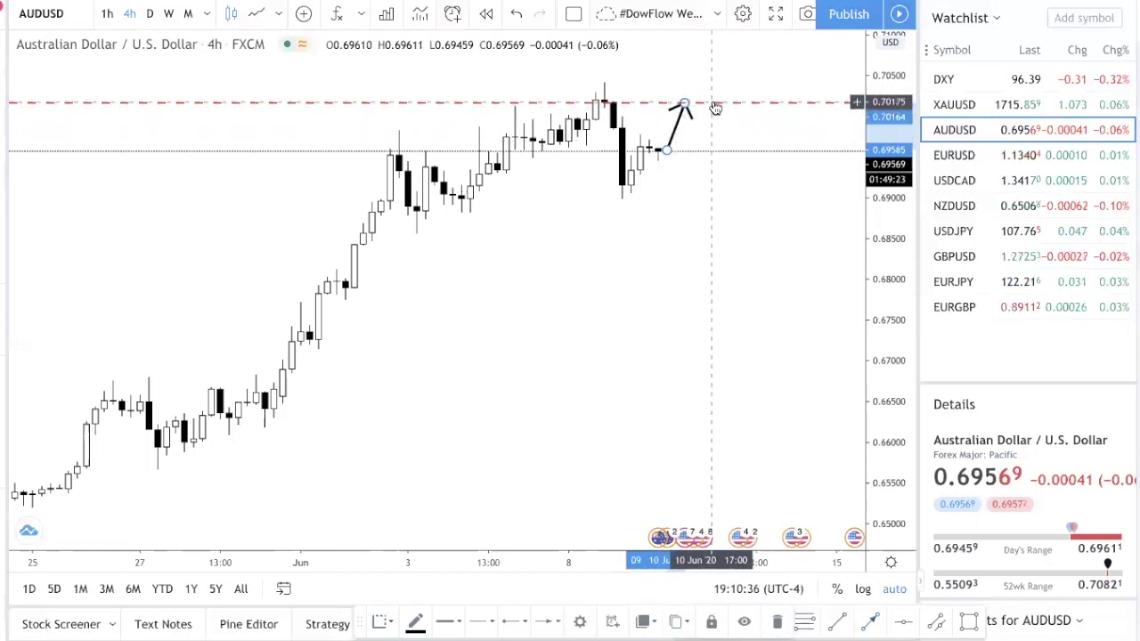
{"action": "left_click", "coordinate": [692, 120]}
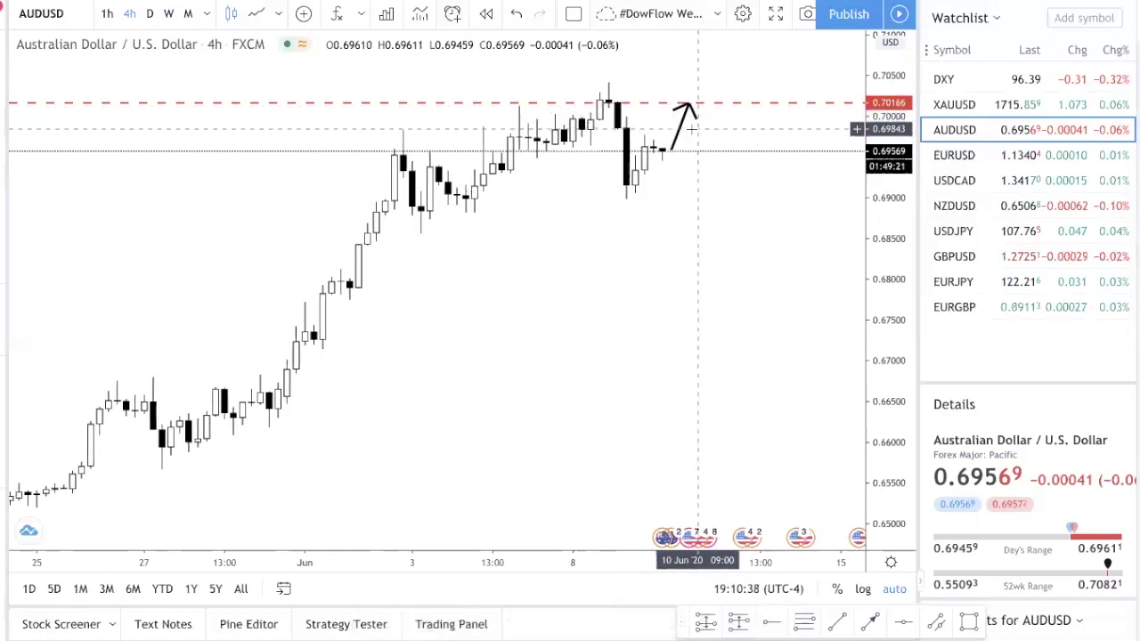
{"action": "type", "text": "1D"}
{"action": "key", "text": "Return"}
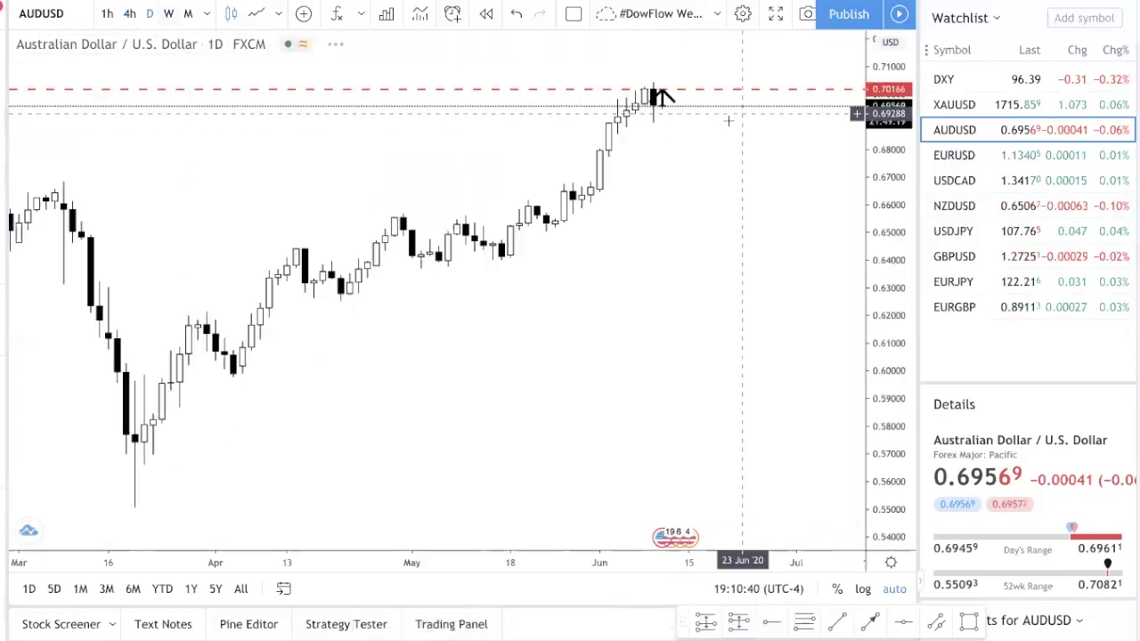
{"action": "left_click", "coordinate": [128, 15]}
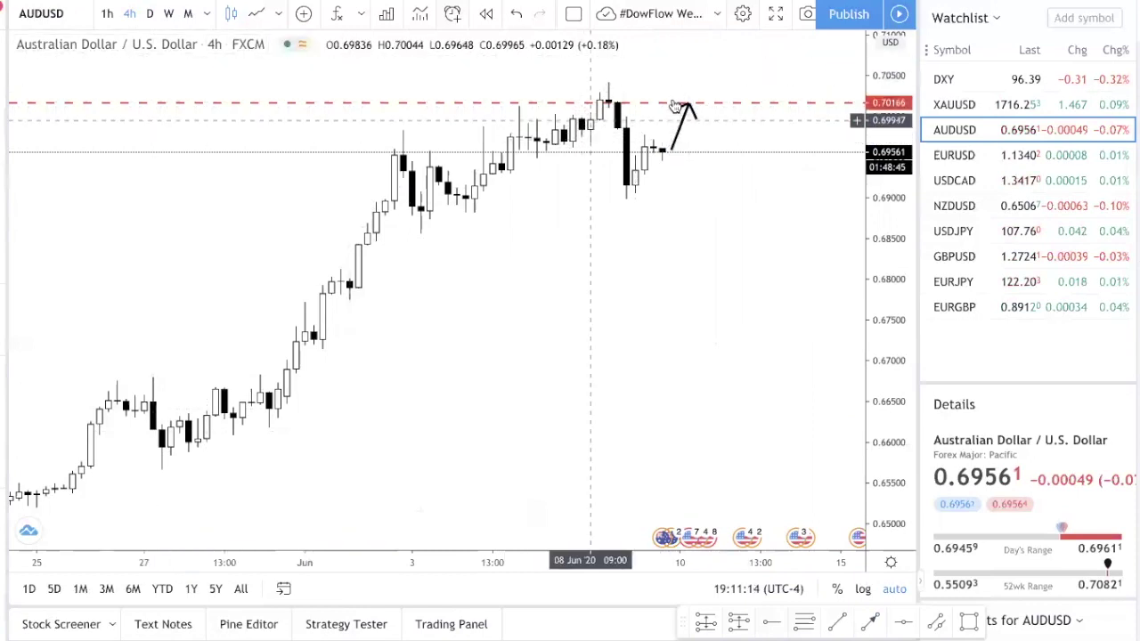
{"action": "mouse_move", "coordinate": [686, 106]}
{"action": "left_mouse_down"}
{"action": "mouse_move", "coordinate": [702, 49]}
{"action": "mouse_move", "coordinate": [698, 63]}
{"action": "left_mouse_up"}
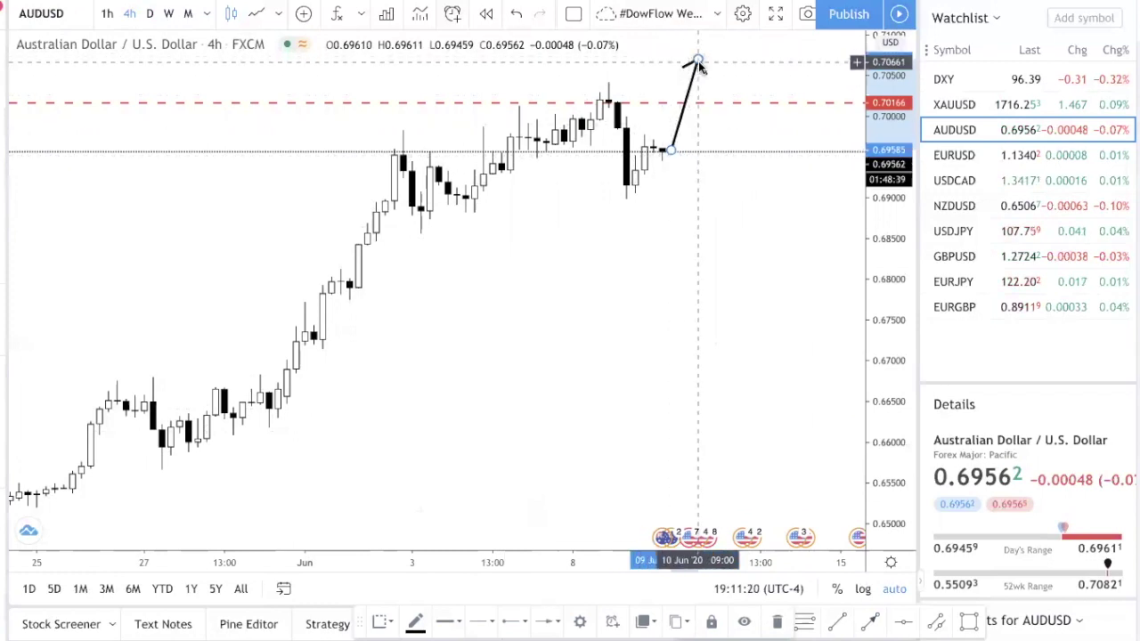
{"action": "left_click_drag", "start_coordinate": [698, 60], "coordinate": [688, 114]}
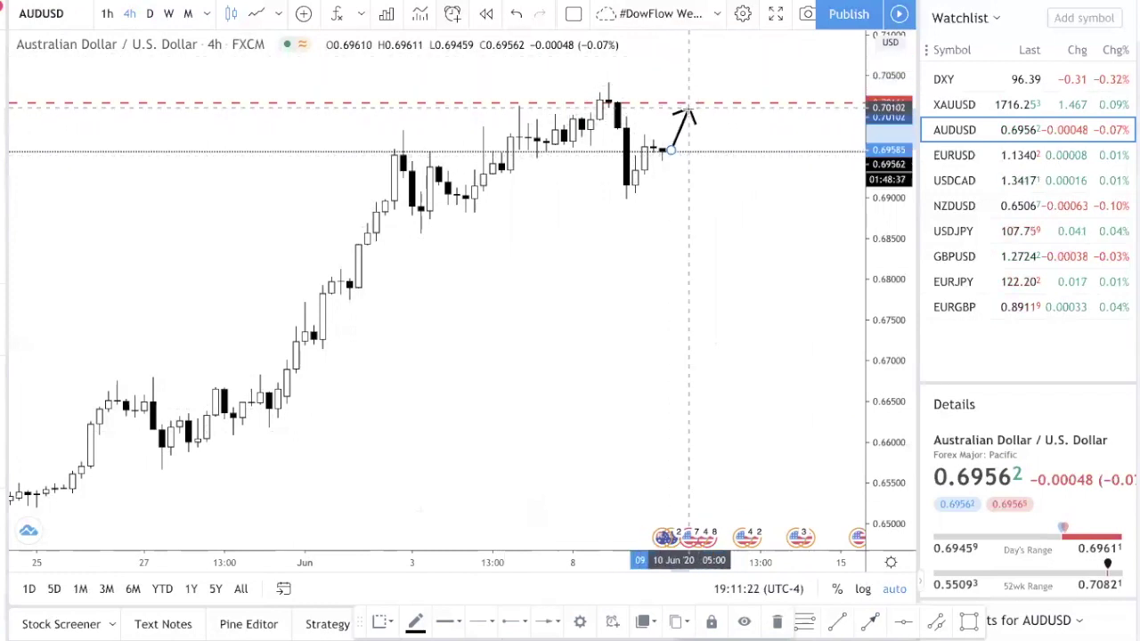
{"action": "key", "text": "Delete"}
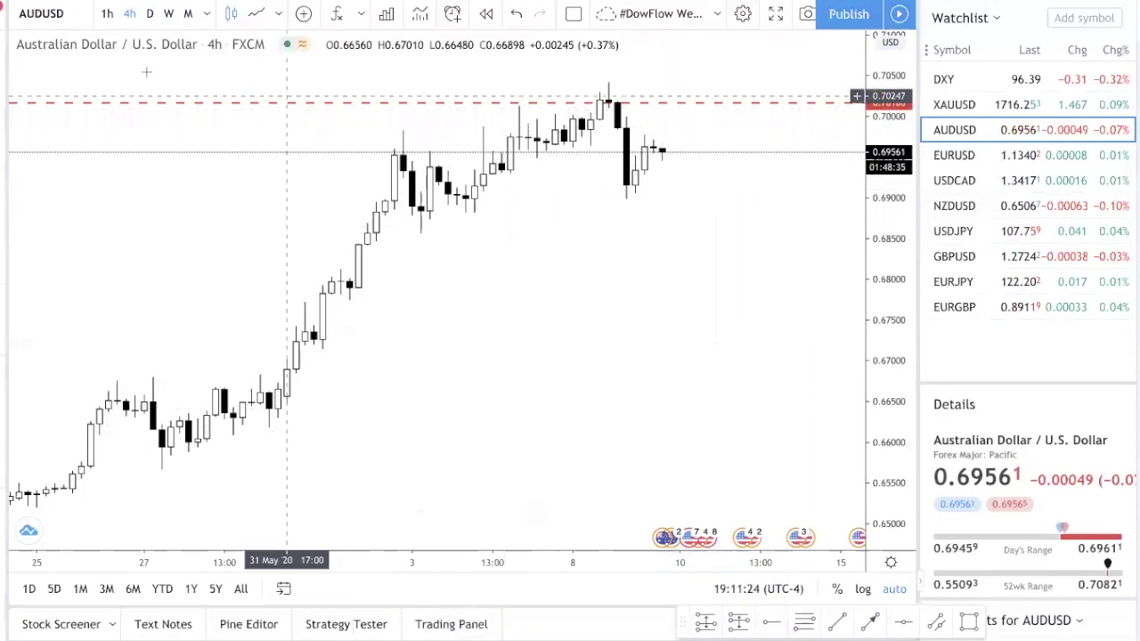
Step: Check AUDUSD on 1-hour, return to 4-hour, then open EURUSD
{"action": "left_click", "coordinate": [108, 14]}
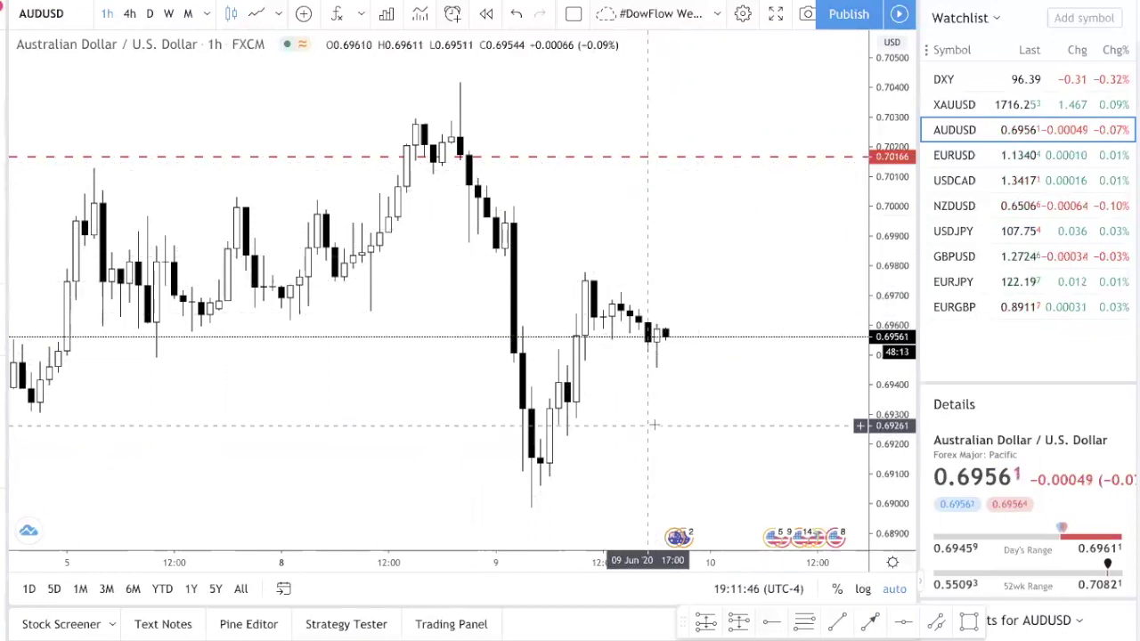
{"action": "left_click", "coordinate": [125, 14]}
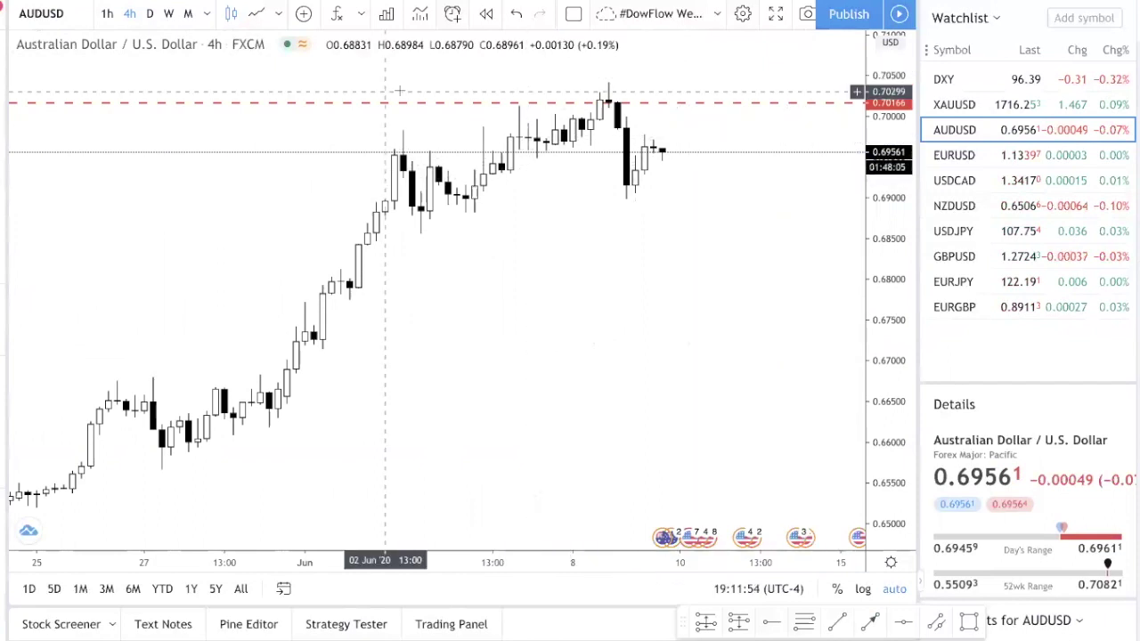
{"action": "left_click", "coordinate": [1033, 157]}
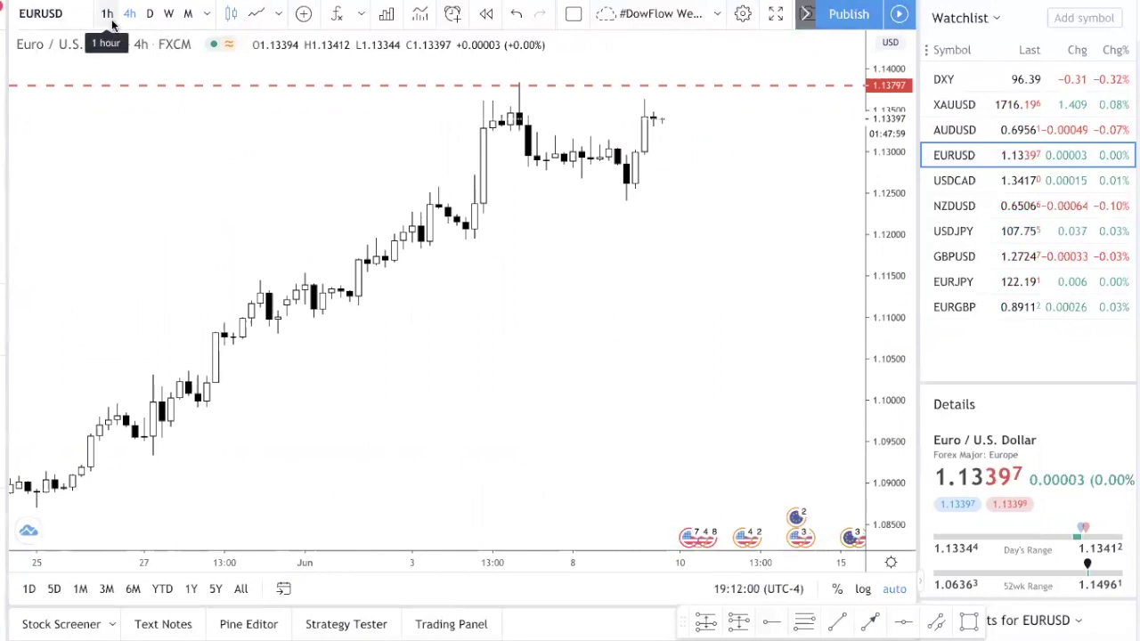
Step: Drag the EURUSD red dashed level from 1.13797 down to about 1.12881 on the 4-hour chart
{"action": "scroll", "coordinate": [683, 164], "scroll_direction": "down", "scroll_amount": 2}
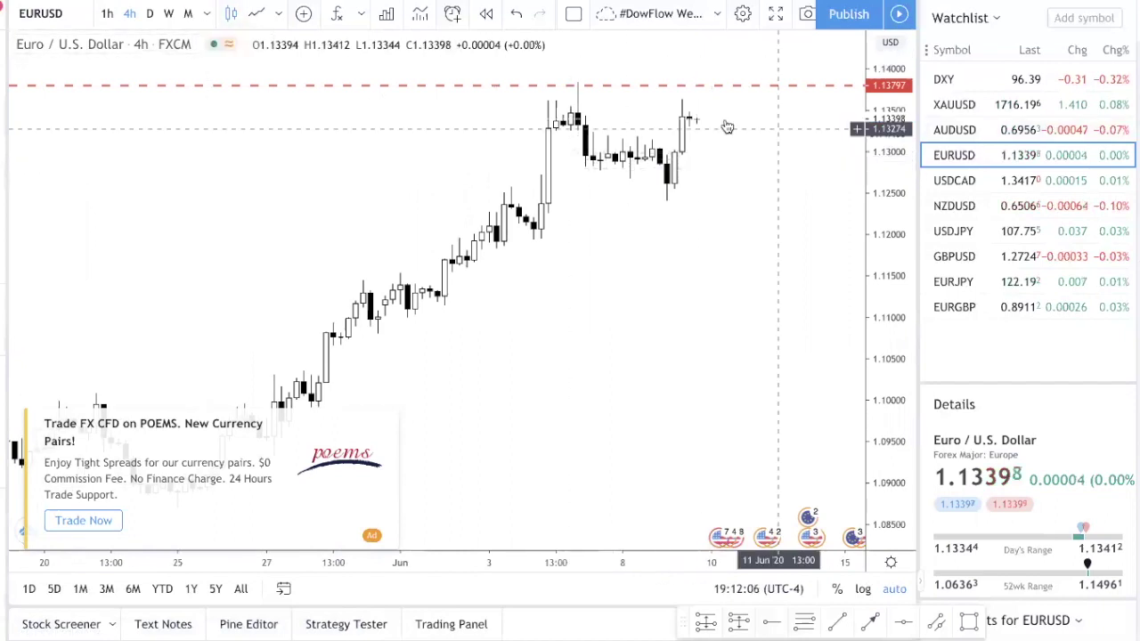
{"action": "mouse_move", "coordinate": [718, 89]}
{"action": "left_mouse_down"}
{"action": "mouse_move", "coordinate": [700, 113]}
{"action": "mouse_move", "coordinate": [709, 116]}
{"action": "mouse_move", "coordinate": [693, 119]}
{"action": "left_mouse_up"}
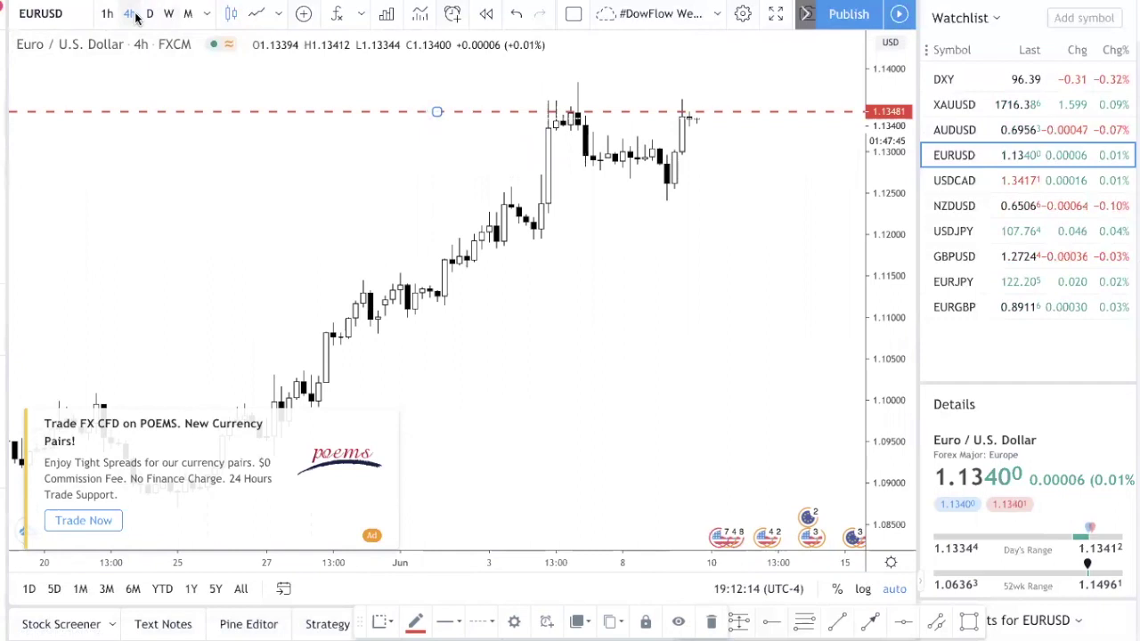
{"action": "type", "text": "D"}
{"action": "key", "text": "Return"}
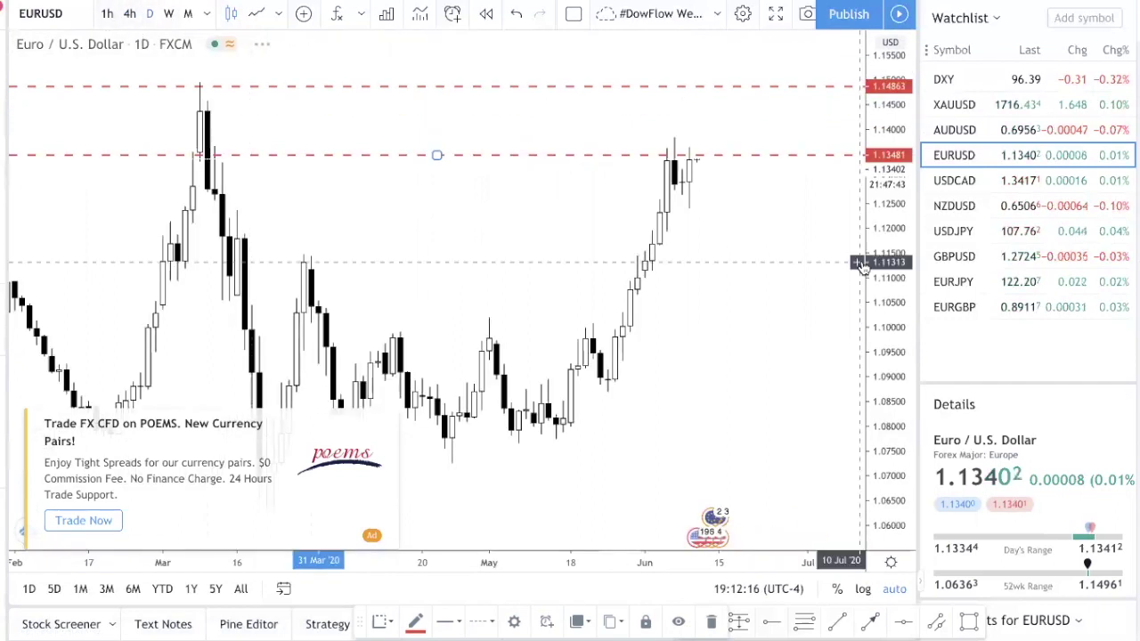
{"action": "left_click_drag", "start_coordinate": [876, 202], "coordinate": [877, 285]}
{"action": "left_click_drag", "start_coordinate": [784, 361], "coordinate": [700, 359]}
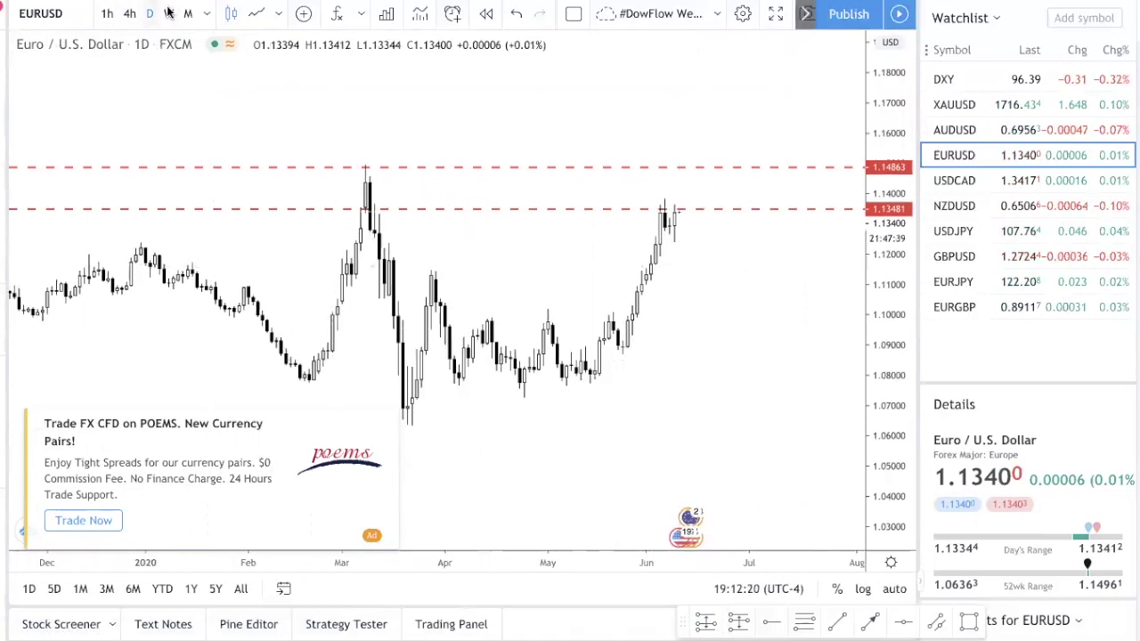
{"action": "left_click", "coordinate": [130, 14]}
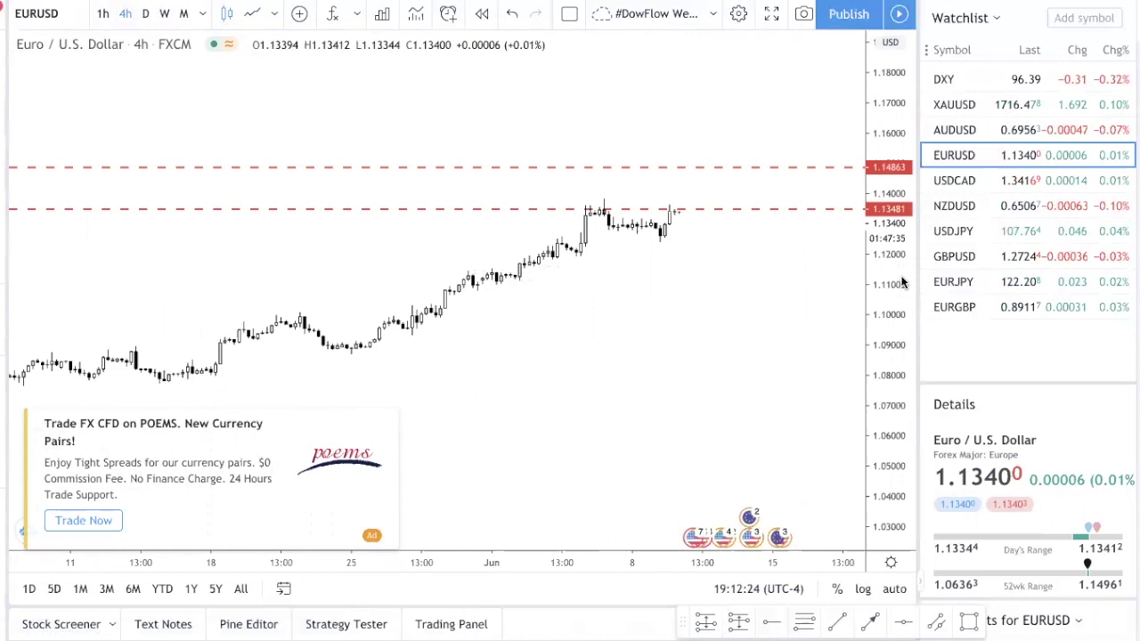
{"action": "double_click", "coordinate": [901, 282]}
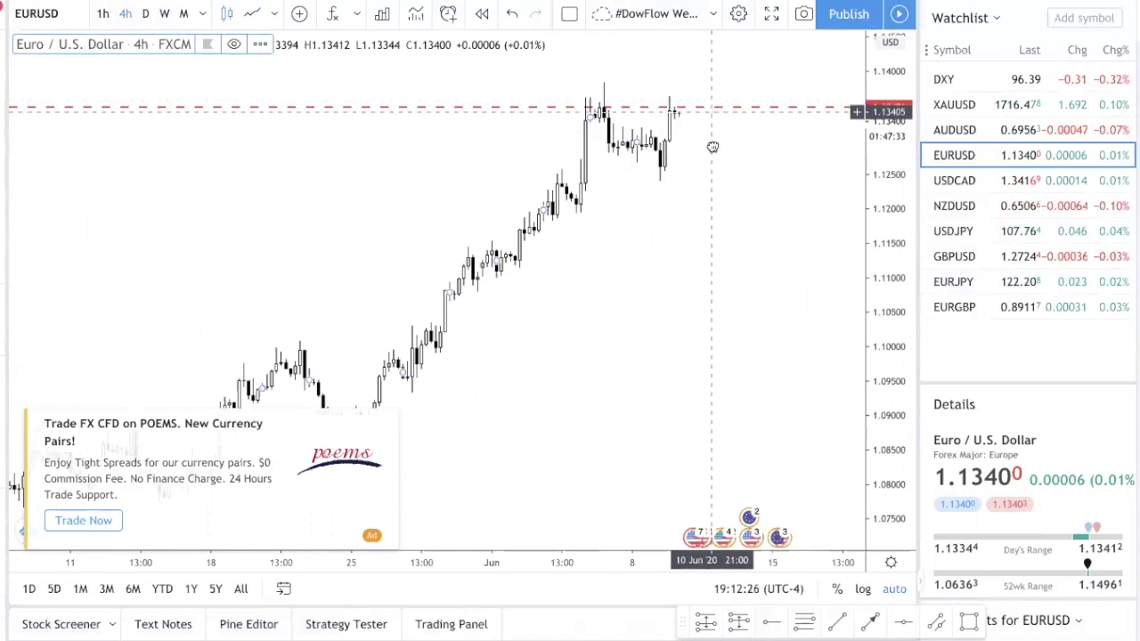
{"action": "left_click_drag", "start_coordinate": [713, 147], "coordinate": [707, 152]}
{"action": "left_click_drag", "start_coordinate": [715, 114], "coordinate": [707, 148]}
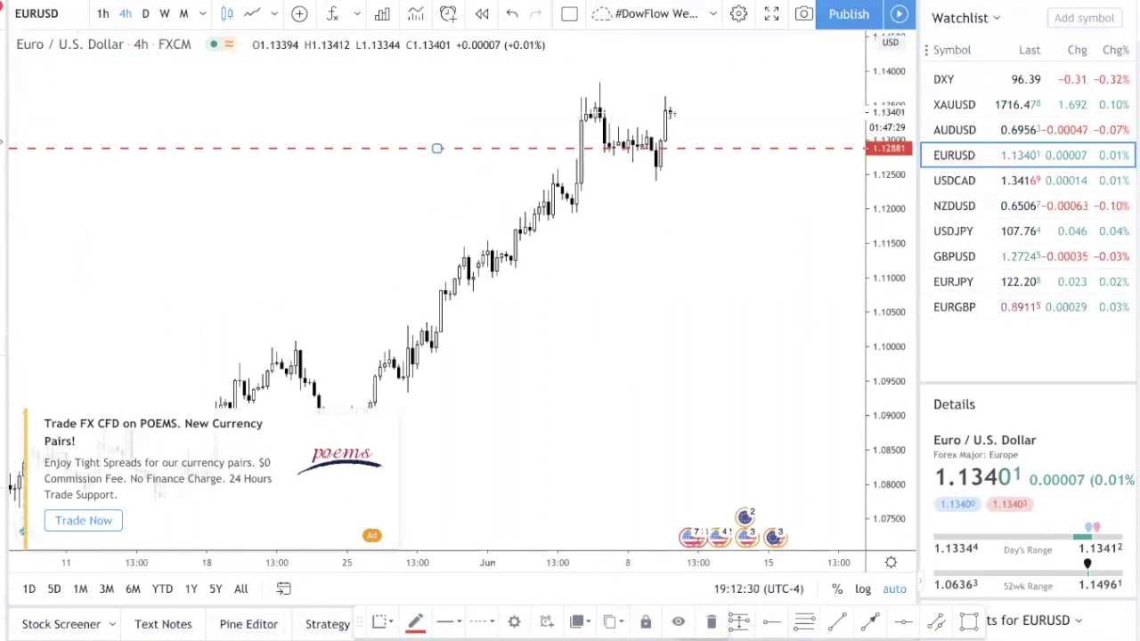
Step: Draw grey zones over the EURUSD consolidation candles and the wick low
{"action": "key", "text": "alt+shift+r"}
{"action": "left_click", "coordinate": [600, 143]}
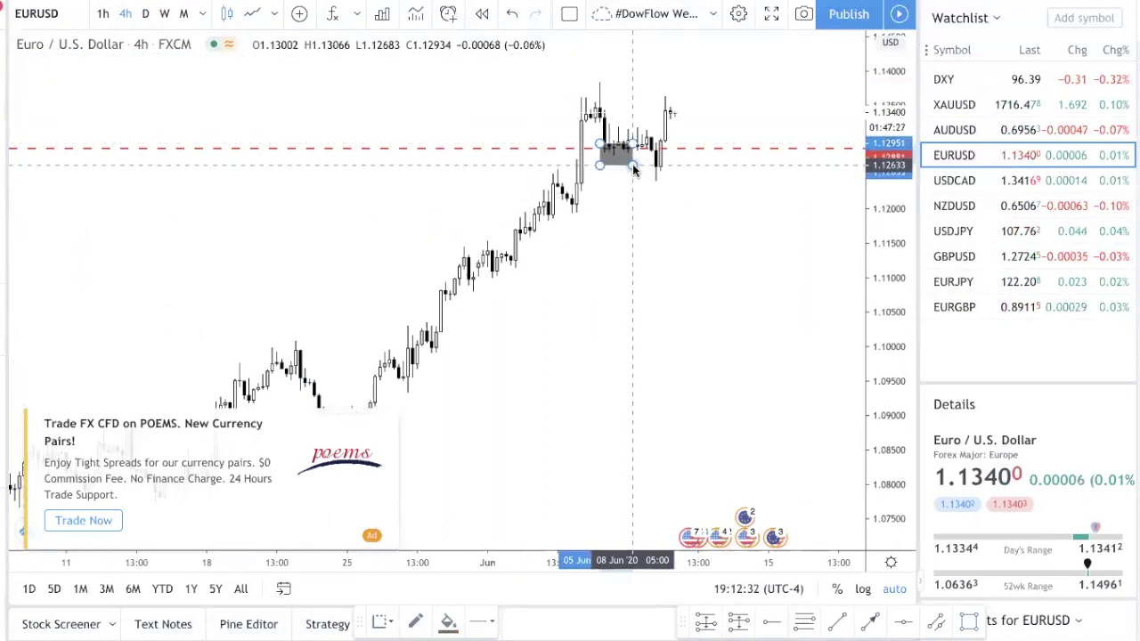
{"action": "left_click", "coordinate": [634, 169]}
{"action": "key", "text": "alt+shift+r"}
{"action": "left_click", "coordinate": [643, 174]}
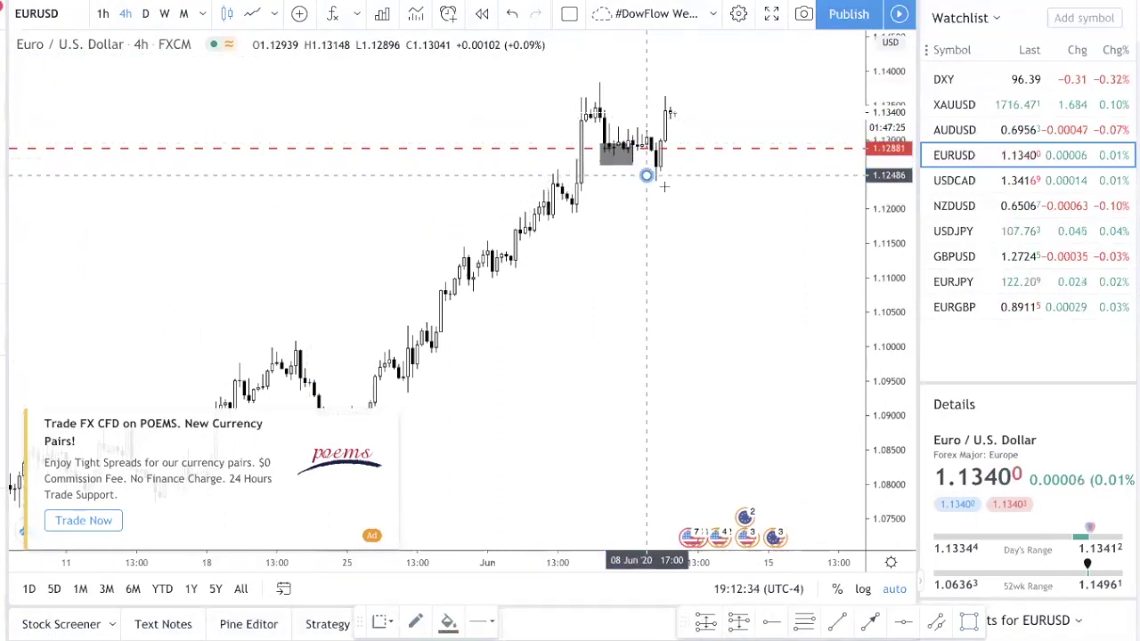
{"action": "left_click", "coordinate": [674, 189]}
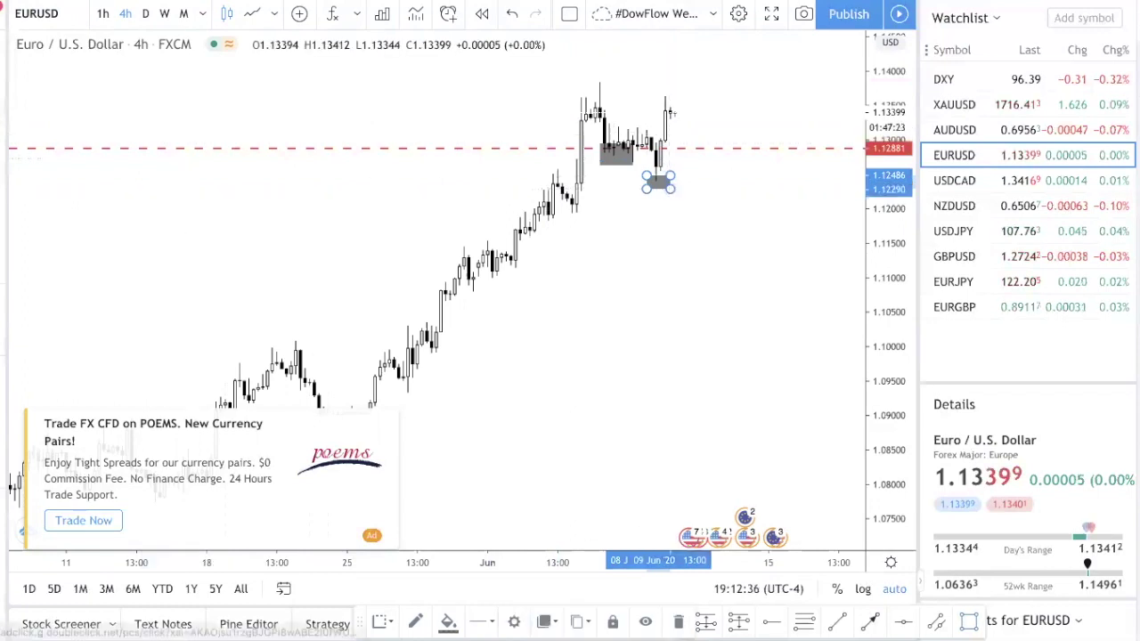
Step: Add a dip-then-rally arrow after the last candles with a grey zone where it dips
{"action": "mouse_move", "coordinate": [670, 114]}
{"action": "left_mouse_down"}
{"action": "mouse_move", "coordinate": [694, 138]}
{"action": "mouse_move", "coordinate": [755, 86]}
{"action": "left_mouse_up"}
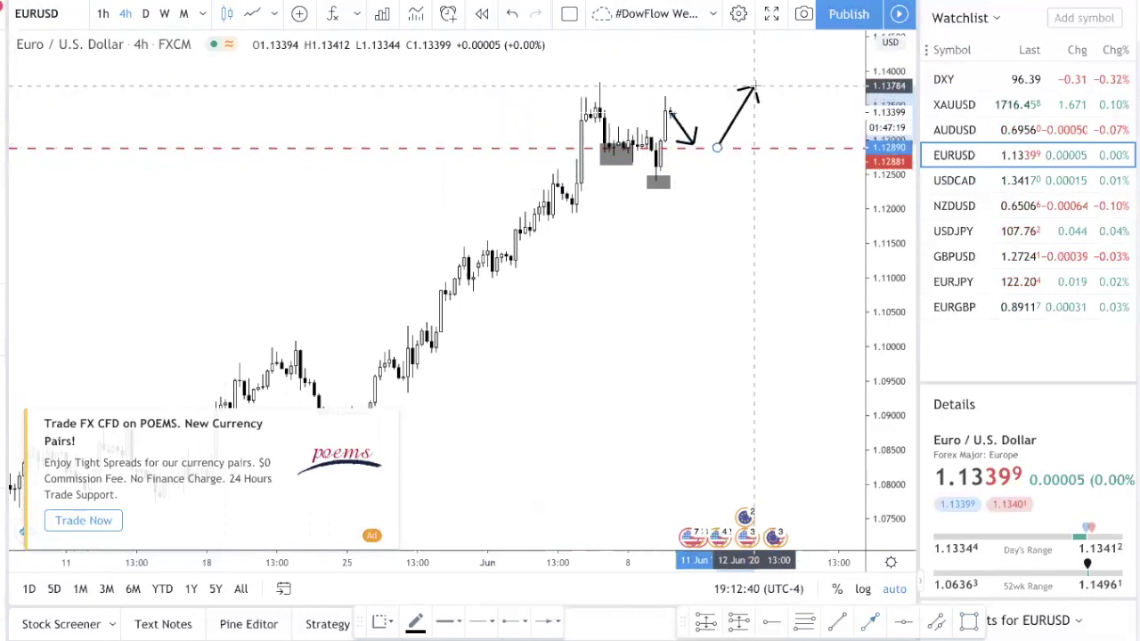
{"action": "key", "text": "alt+shift+r"}
{"action": "left_click_drag", "start_coordinate": [670, 144], "coordinate": [758, 160]}
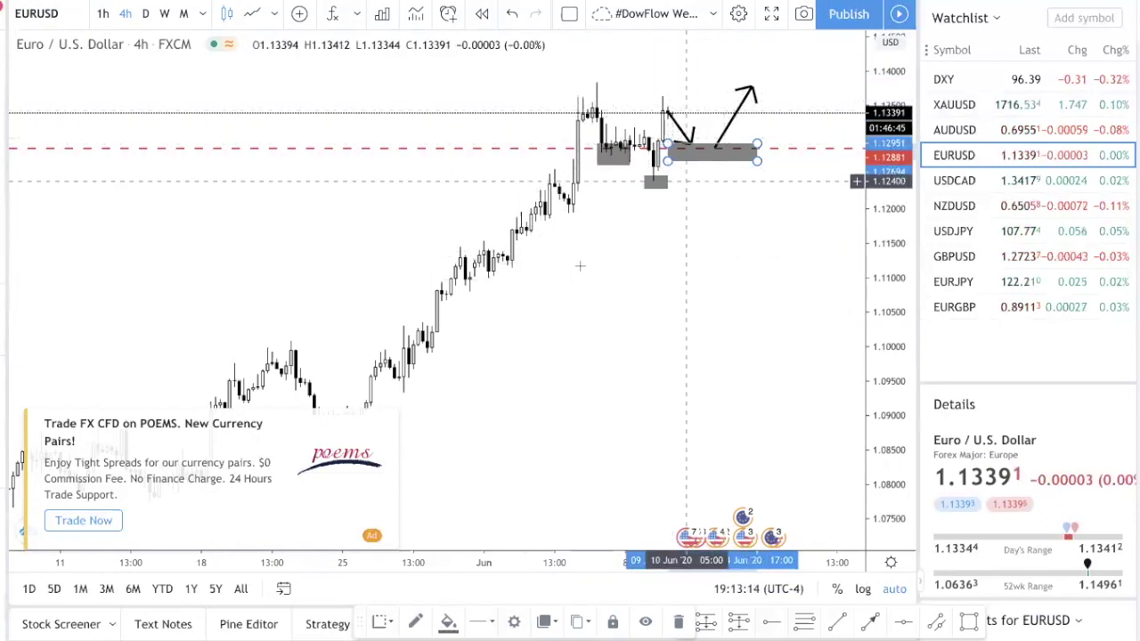
{"action": "left_click_drag", "start_coordinate": [505, 356], "coordinate": [592, 355]}
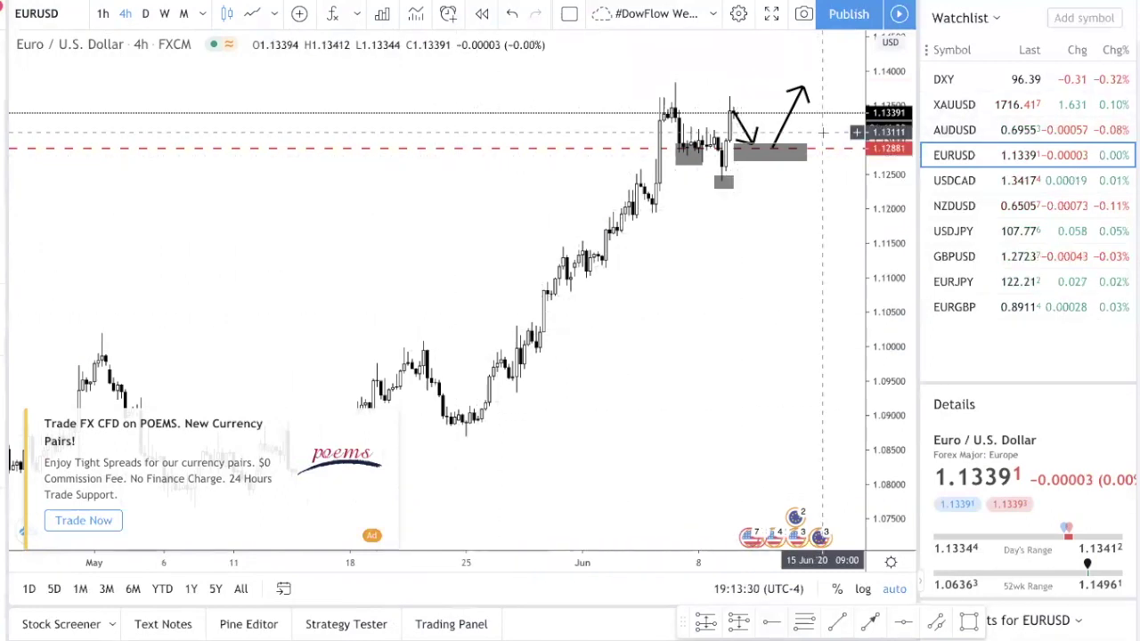
{"action": "scroll", "coordinate": [656, 285], "scroll_direction": "right", "scroll_amount": 2}
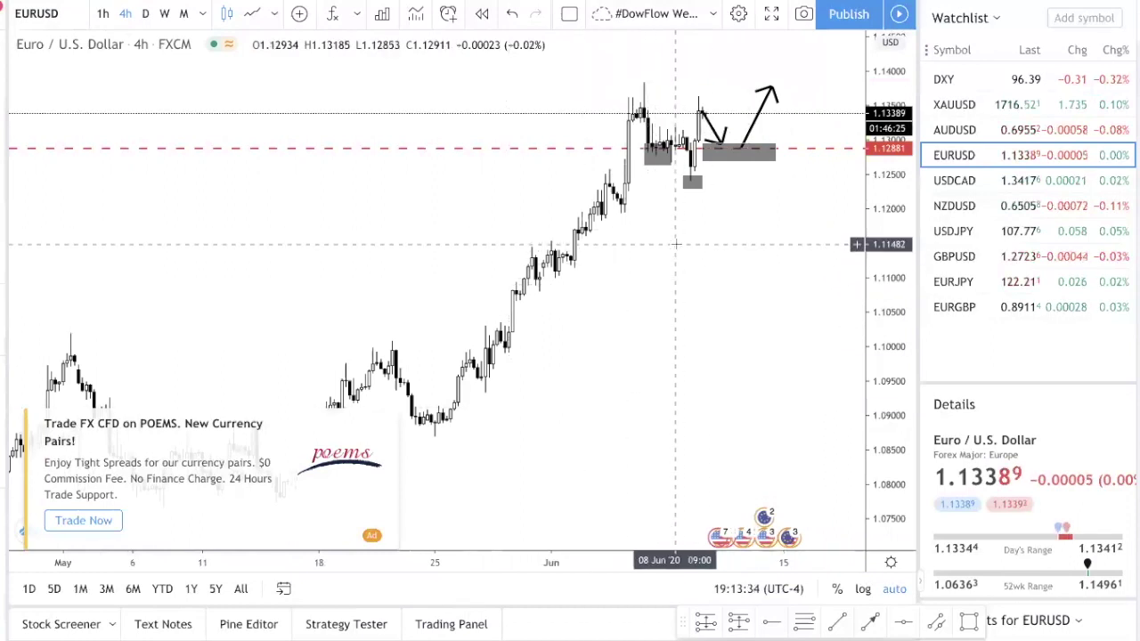
Step: Open USDCAD from the watchlist and dismiss the chart ad and upgrade prompt
{"action": "left_click", "coordinate": [1001, 182]}
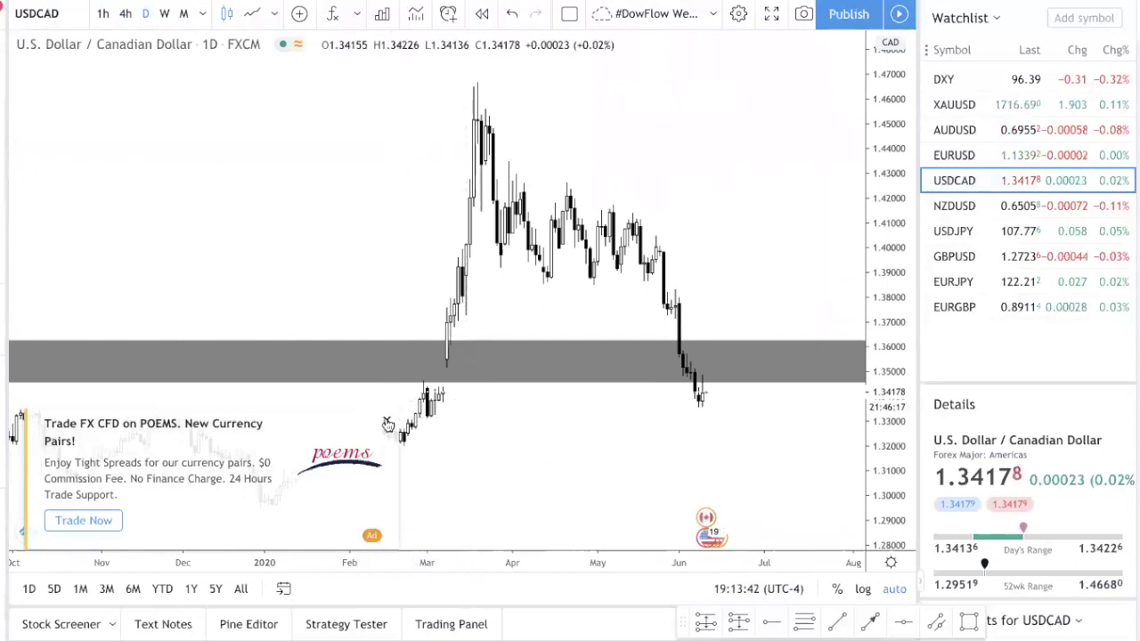
{"action": "left_click", "coordinate": [389, 419]}
{"action": "left_click", "coordinate": [397, 449]}
{"action": "scroll", "coordinate": [499, 410], "scroll_direction": "up", "scroll_amount": 3}
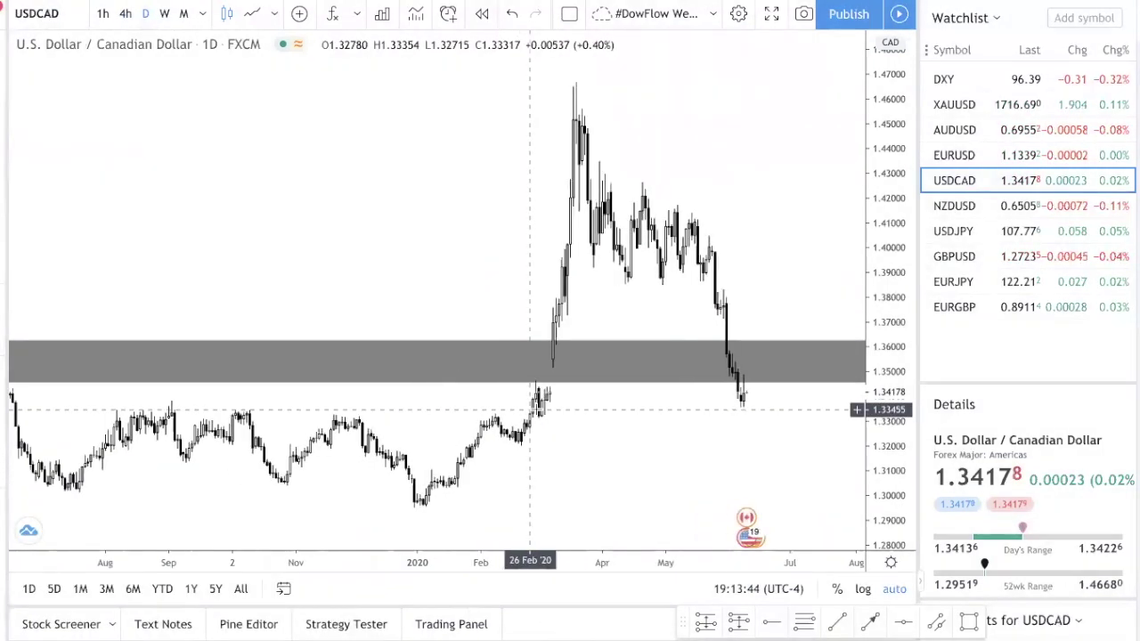
{"action": "scroll", "coordinate": [644, 418], "scroll_direction": "down", "scroll_amount": 3}
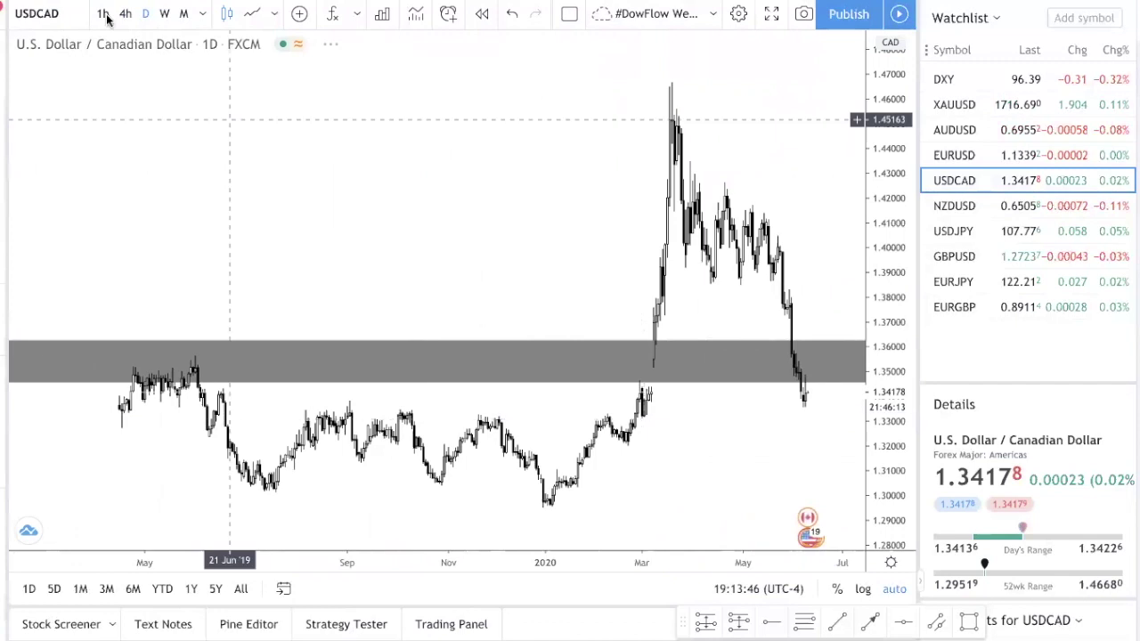
Step: Review the weekly then daily timeframe and add a red dashed level at about 1.34368
{"action": "left_click", "coordinate": [167, 13]}
{"action": "scroll", "coordinate": [802, 338], "scroll_direction": "down", "scroll_amount": 1}
{"action": "scroll", "coordinate": [809, 339], "scroll_direction": "up", "scroll_amount": 4}
{"action": "scroll", "coordinate": [809, 339], "scroll_direction": "up", "scroll_amount": 3}
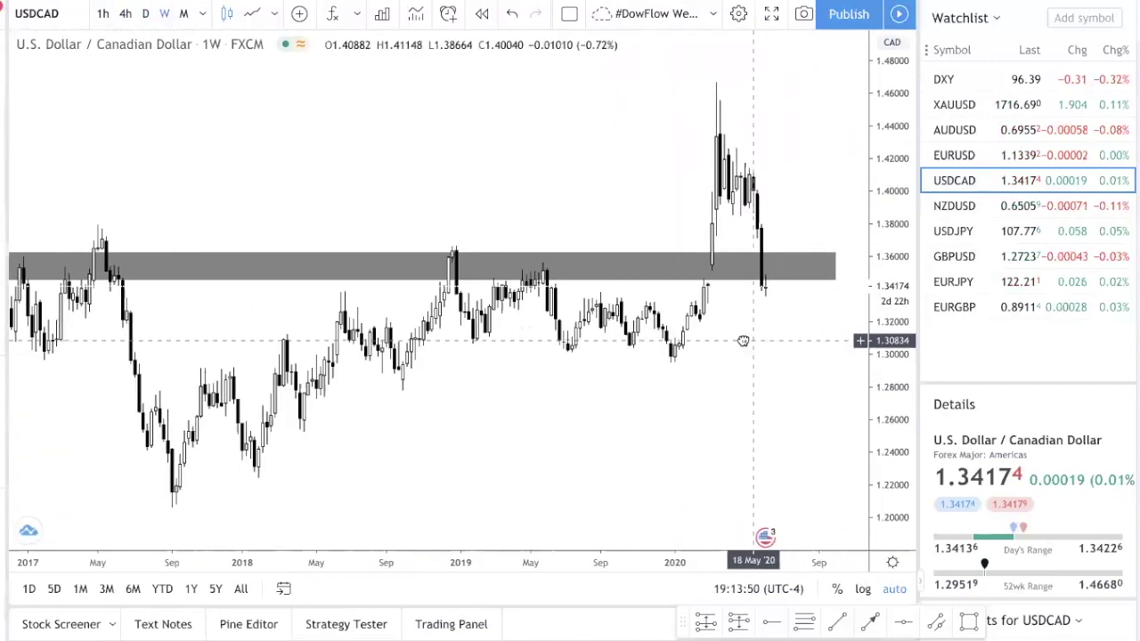
{"action": "left_click", "coordinate": [150, 14]}
{"action": "scroll", "coordinate": [699, 433], "scroll_direction": "up", "scroll_amount": 4}
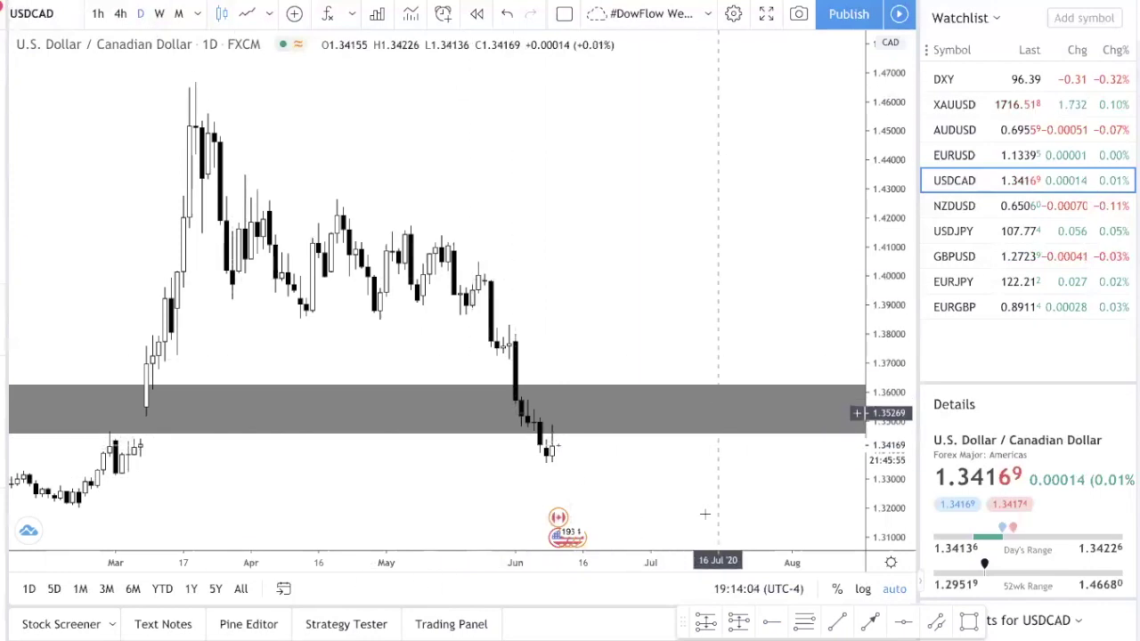
{"action": "left_click", "coordinate": [505, 427]}
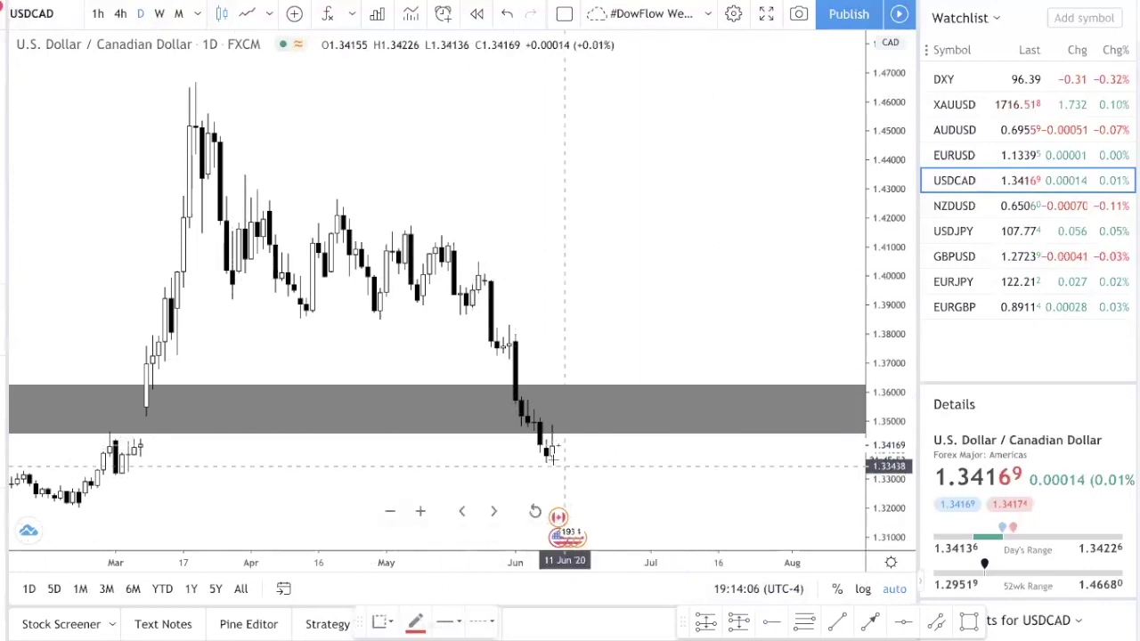
{"action": "left_click", "coordinate": [505, 439]}
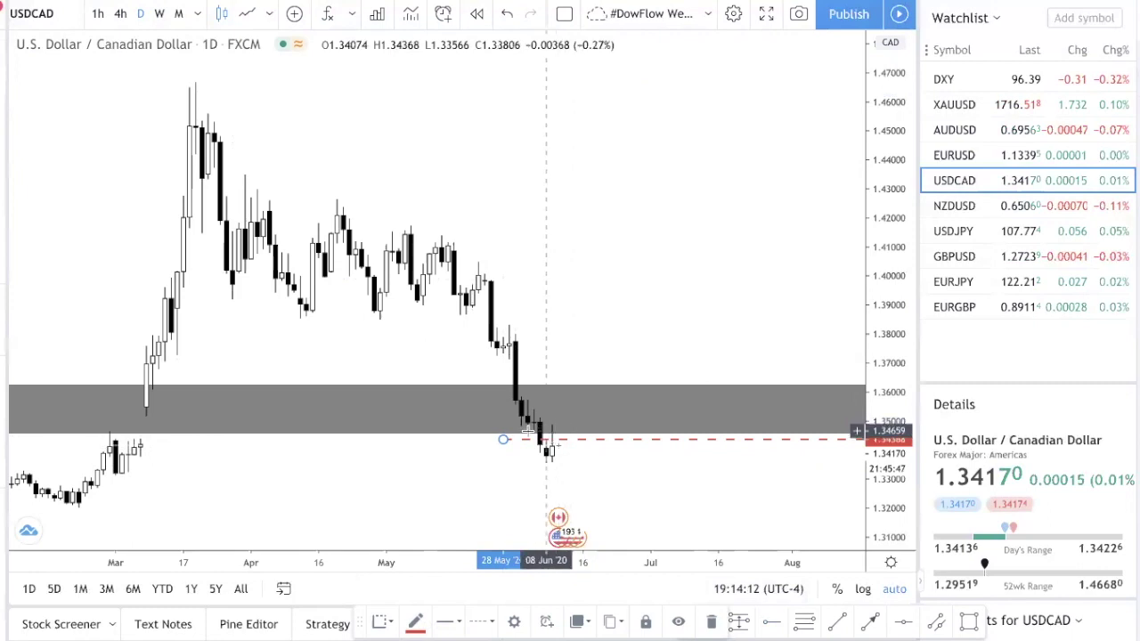
Step: Check the 4-hour view, then on the daily USDCAD chart delete the wide grey zone
{"action": "left_click", "coordinate": [121, 13]}
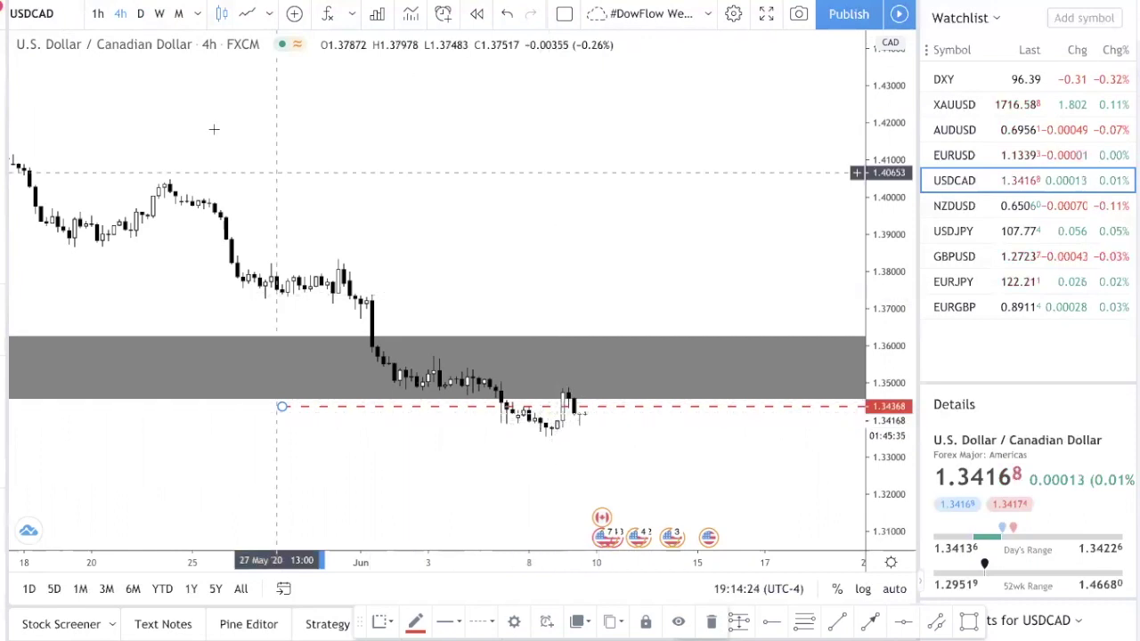
{"action": "left_click", "coordinate": [135, 15]}
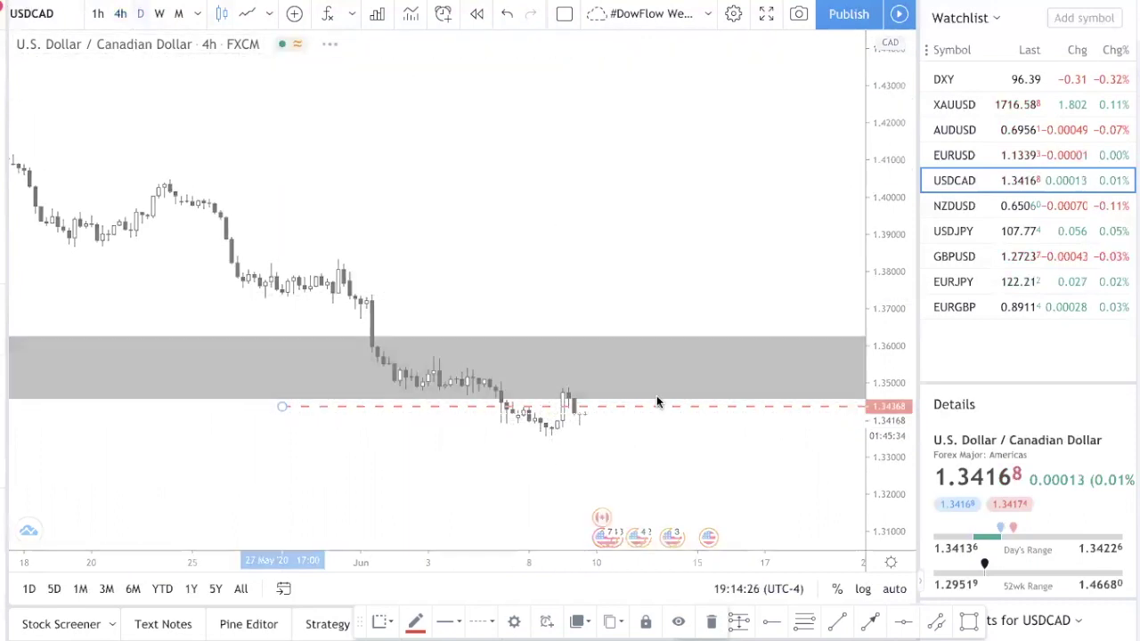
{"action": "left_click", "coordinate": [335, 342]}
{"action": "key", "text": "Delete"}
Step: Raise the red dashed level to 1.34868, add a small zone at the last candle, and view 4h
{"action": "scroll", "coordinate": [583, 403], "scroll_direction": "up", "scroll_amount": 3}
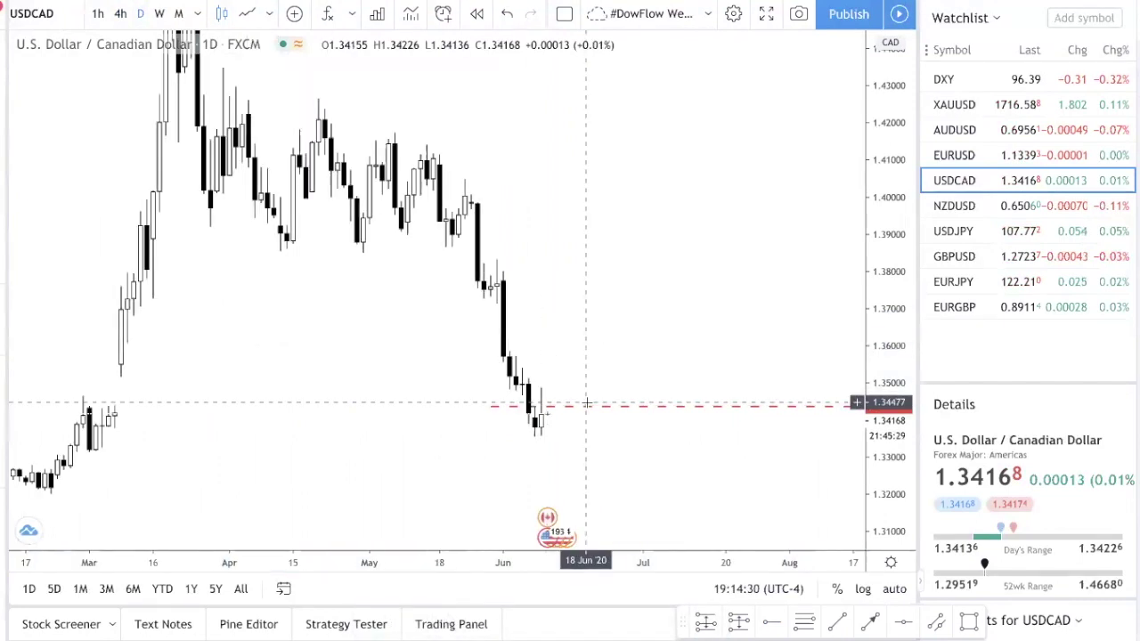
{"action": "mouse_move", "coordinate": [559, 412]}
{"action": "left_mouse_down"}
{"action": "mouse_move", "coordinate": [552, 389]}
{"action": "mouse_move", "coordinate": [499, 396]}
{"action": "mouse_move", "coordinate": [508, 385]}
{"action": "left_mouse_up"}
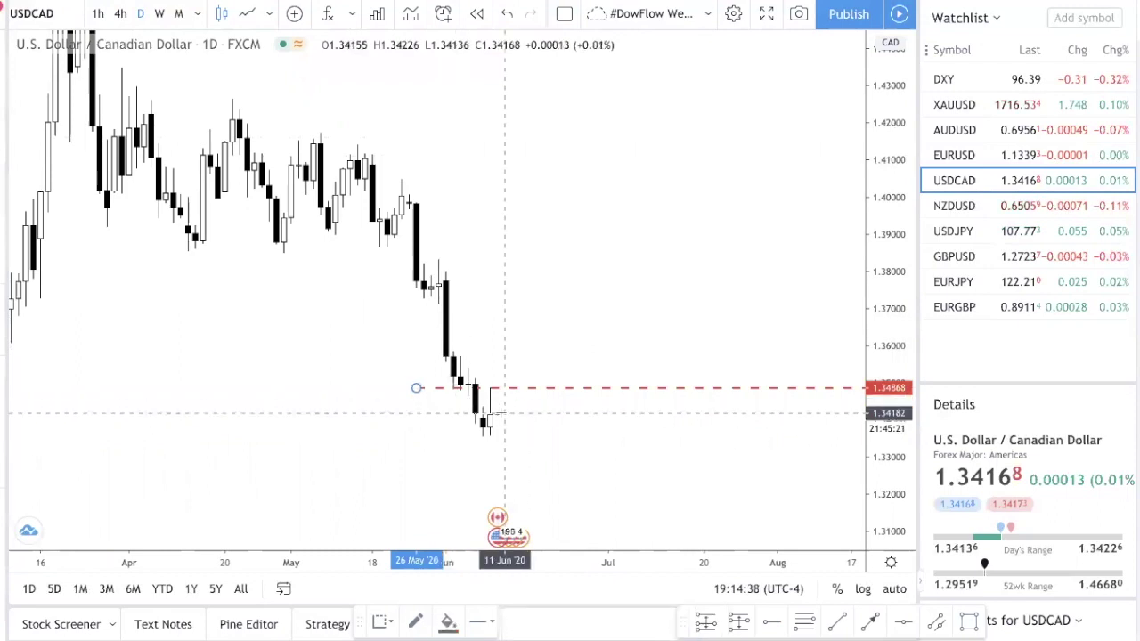
{"action": "left_click_drag", "start_coordinate": [500, 412], "coordinate": [506, 381]}
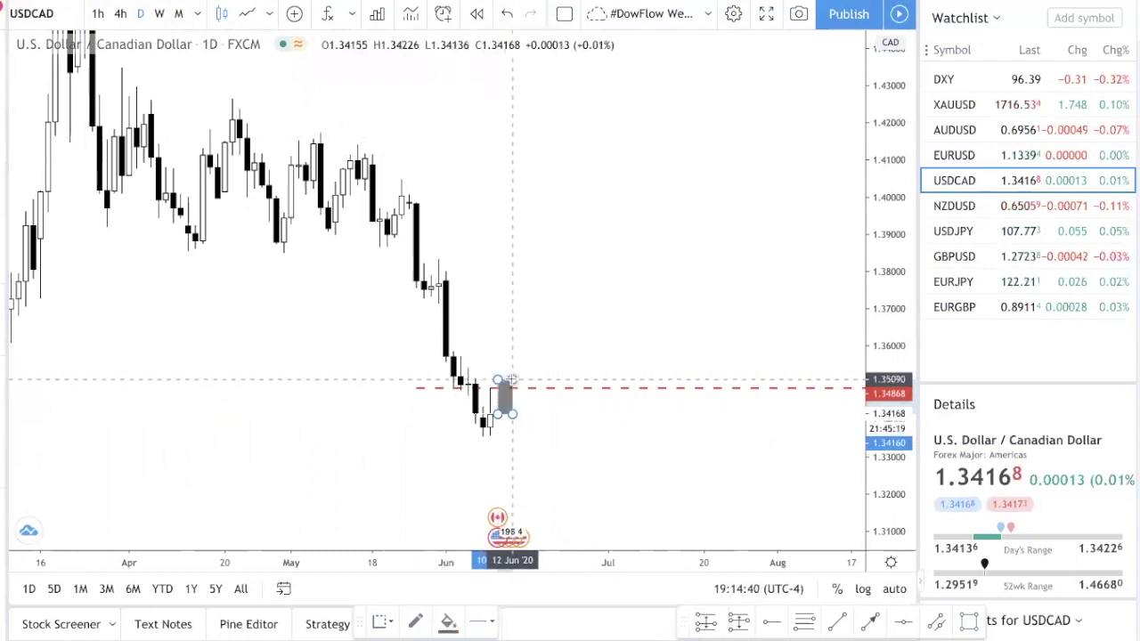
{"action": "left_click", "coordinate": [512, 381]}
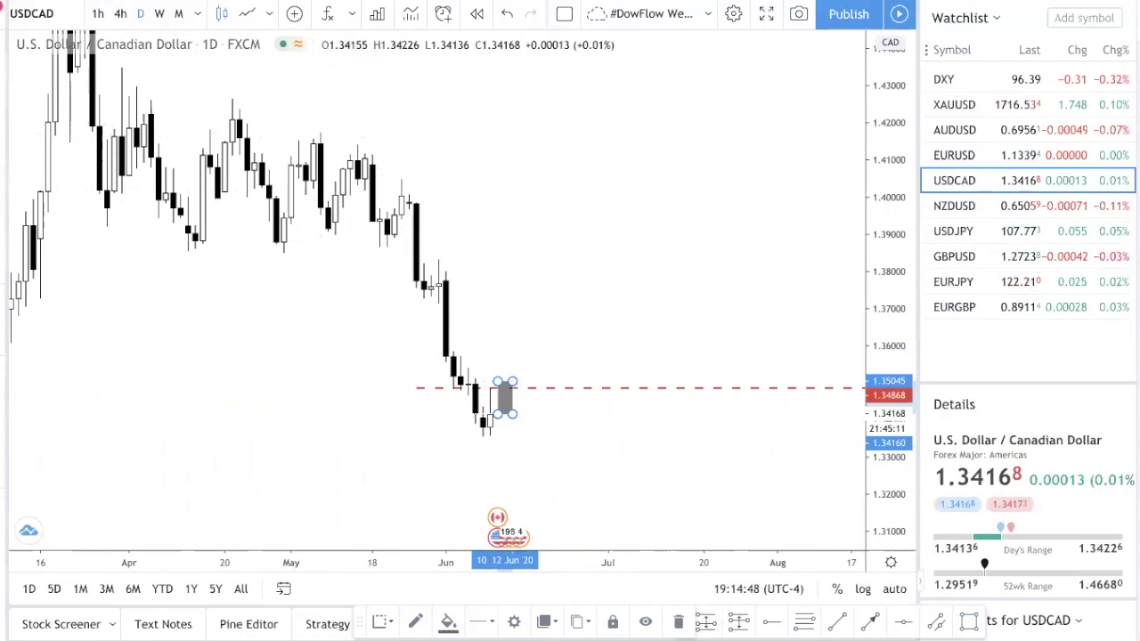
{"action": "left_click", "coordinate": [120, 14]}
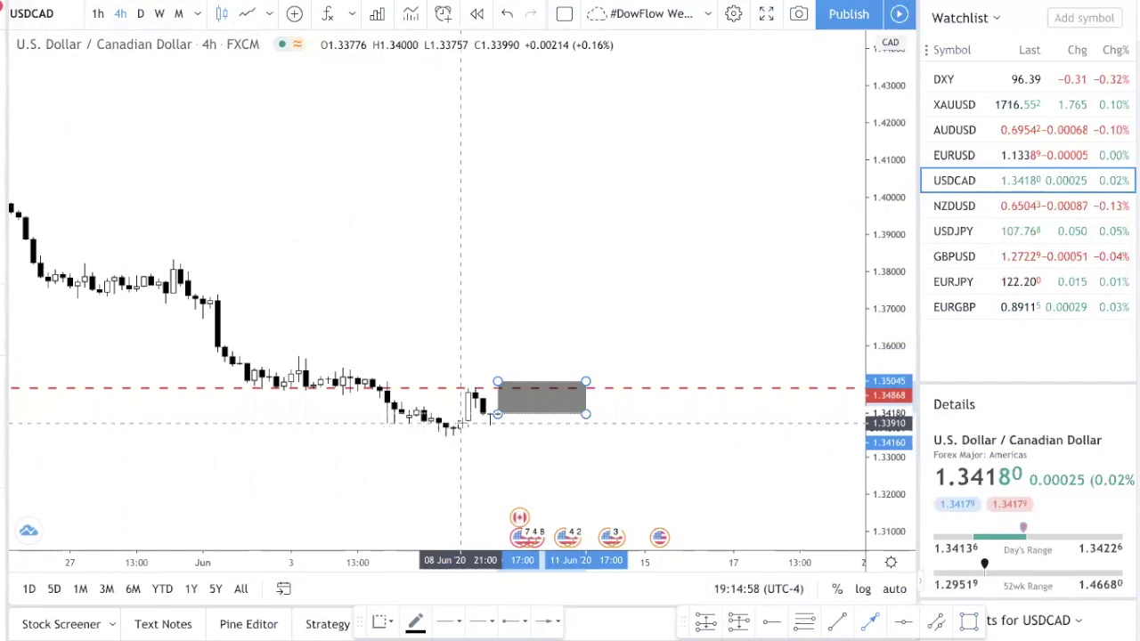
Step: Draw a second grey zone below the latest USDCAD candles
{"action": "mouse_move", "coordinate": [446, 422]}
{"action": "left_mouse_down"}
{"action": "mouse_move", "coordinate": [529, 452]}
{"action": "mouse_move", "coordinate": [580, 262]}
{"action": "mouse_move", "coordinate": [579, 328]}
{"action": "left_mouse_up"}
{"action": "key", "text": "alt+t"}
{"action": "key", "text": "Delete"}
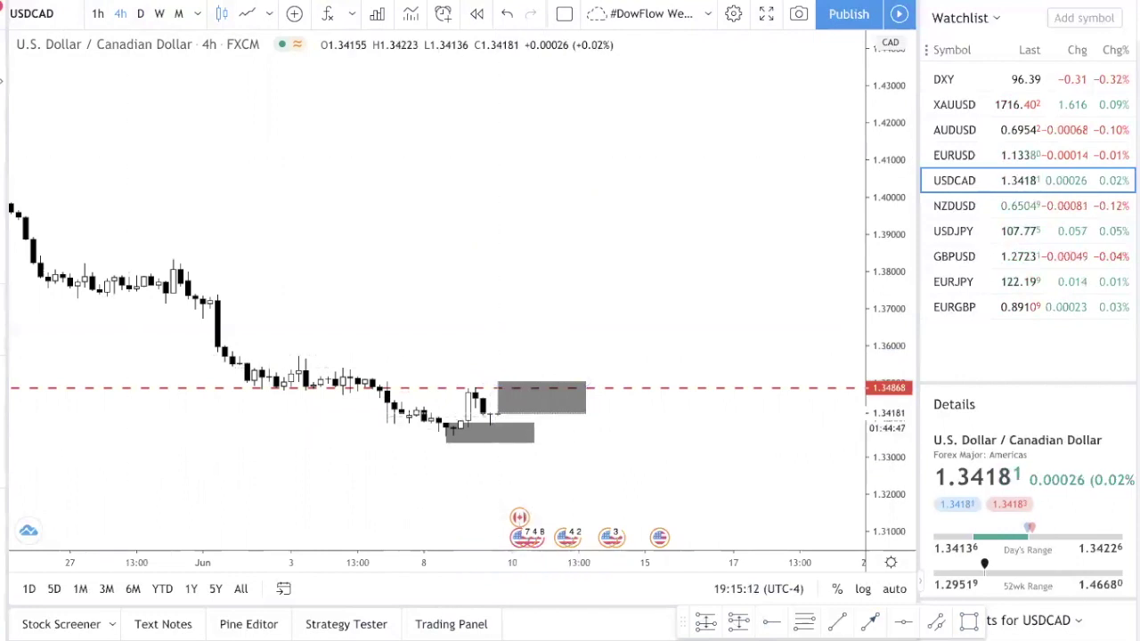
Step: Add a dip-then-rally arrow under the lower zone, then open NZDUSD on the daily chart
{"action": "left_click_drag", "start_coordinate": [504, 416], "coordinate": [528, 462]}
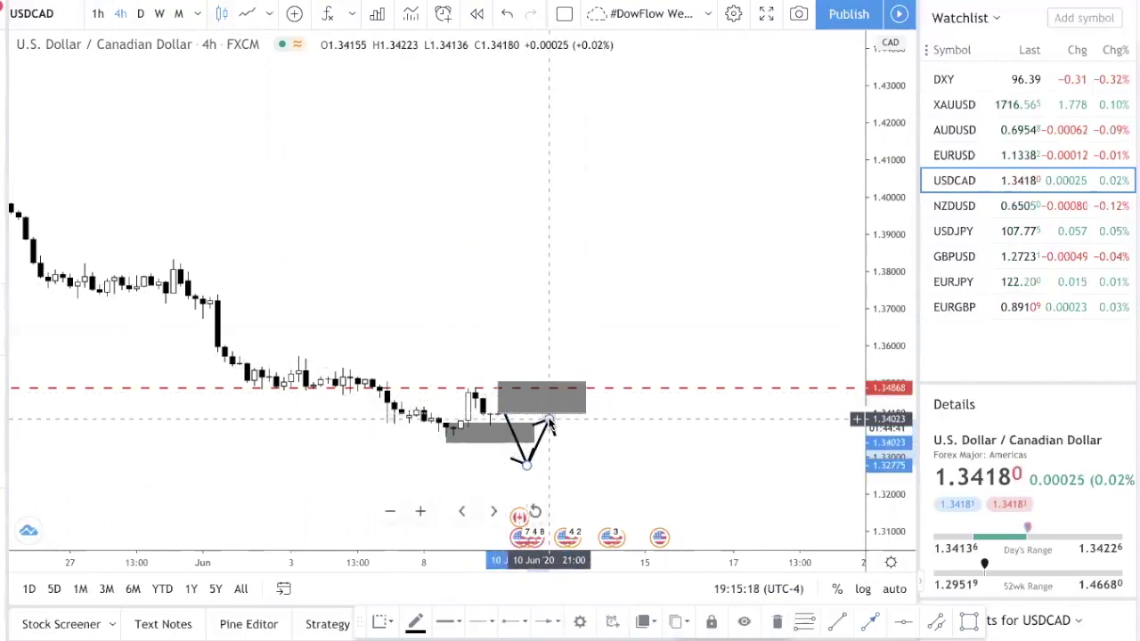
{"action": "double_click", "coordinate": [549, 420]}
{"action": "left_click", "coordinate": [140, 13]}
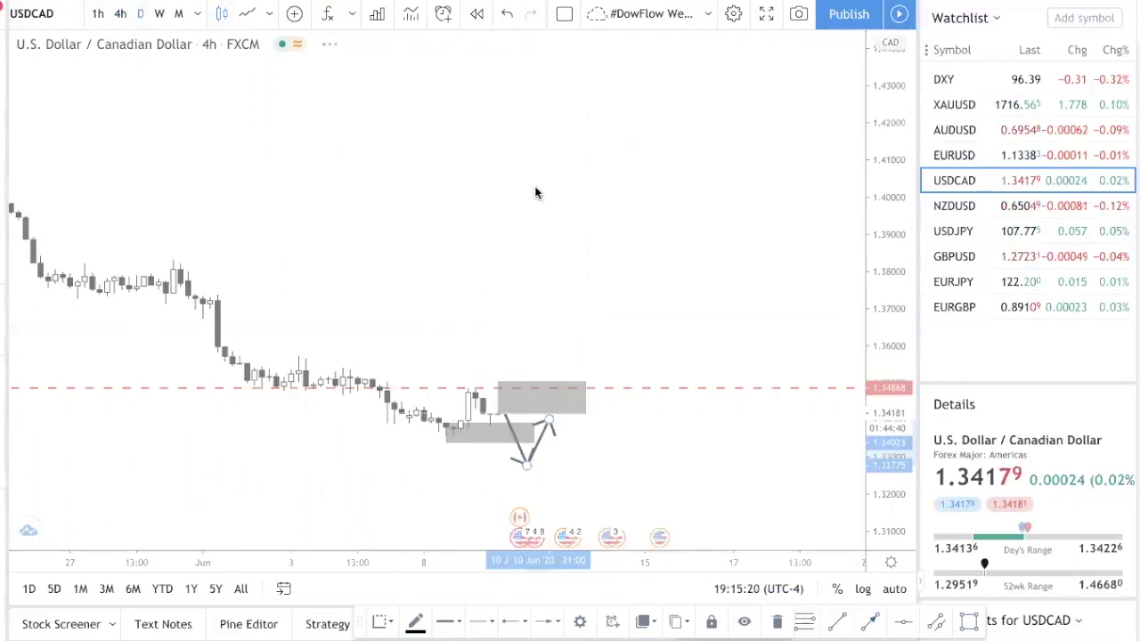
{"action": "left_click", "coordinate": [1040, 208]}
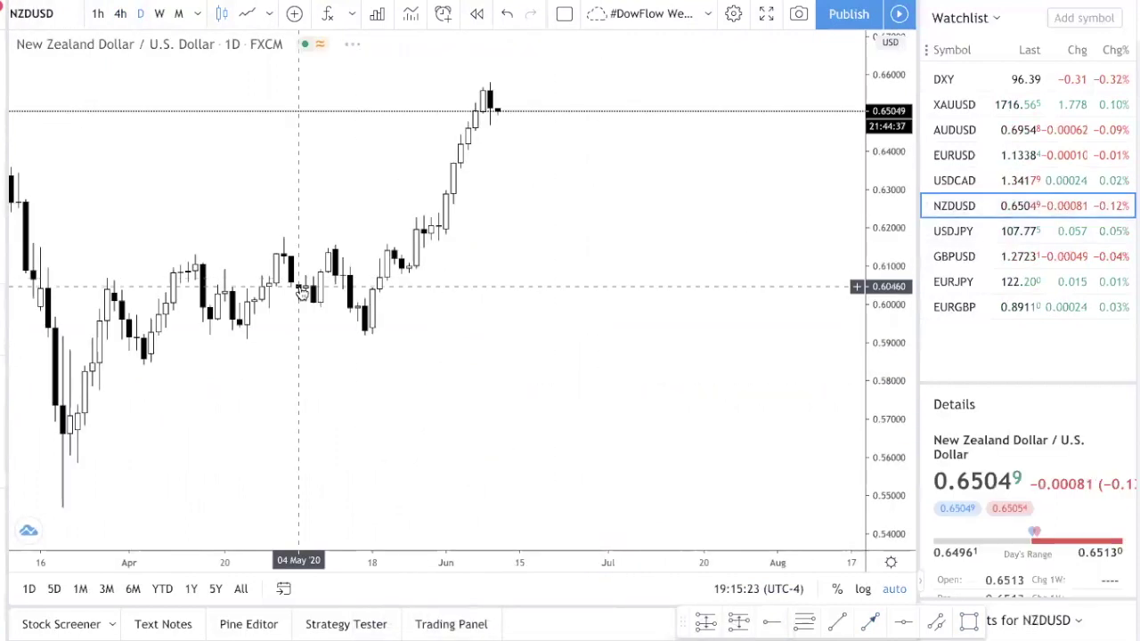
Step: Clear all existing drawings from the NZDUSD chart
{"action": "scroll", "coordinate": [446, 265], "scroll_direction": "down", "scroll_amount": 3}
{"action": "right_click", "coordinate": [493, 267]}
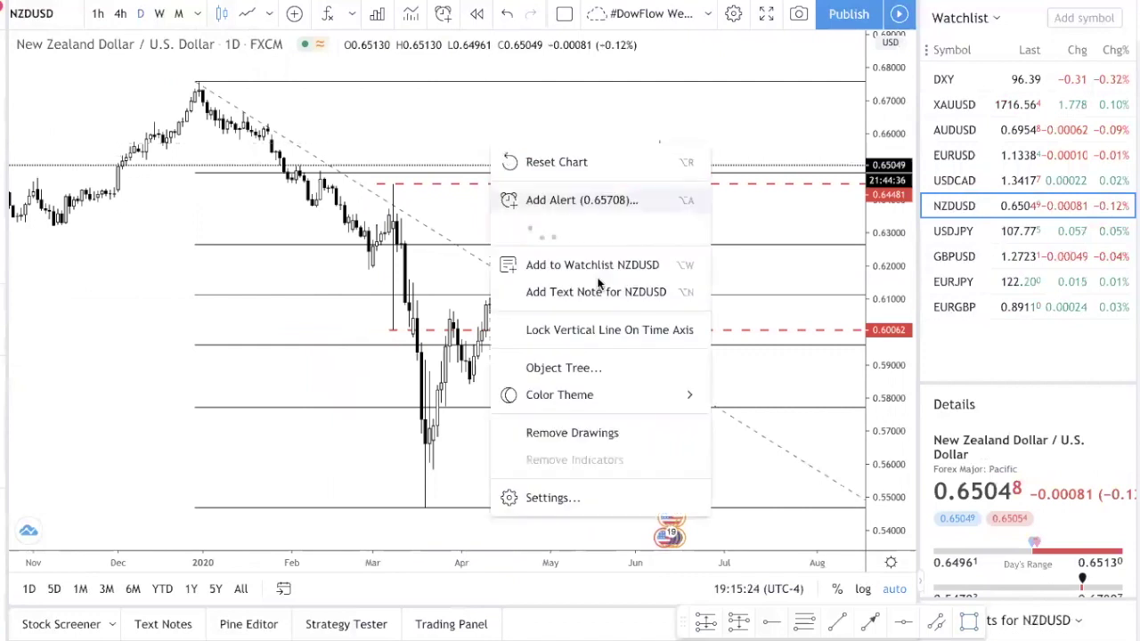
{"action": "left_click", "coordinate": [591, 434]}
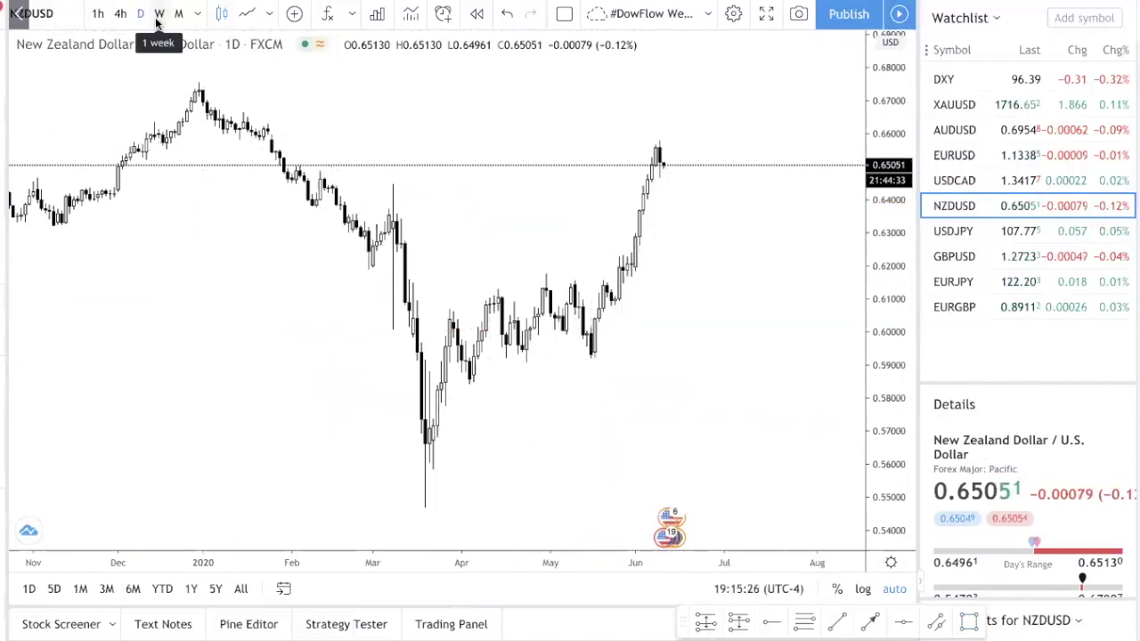
Step: Put NZDUSD on 4-hour candles and ready the Trend Line tool
{"action": "scroll", "coordinate": [570, 142], "scroll_direction": "up", "scroll_amount": 3}
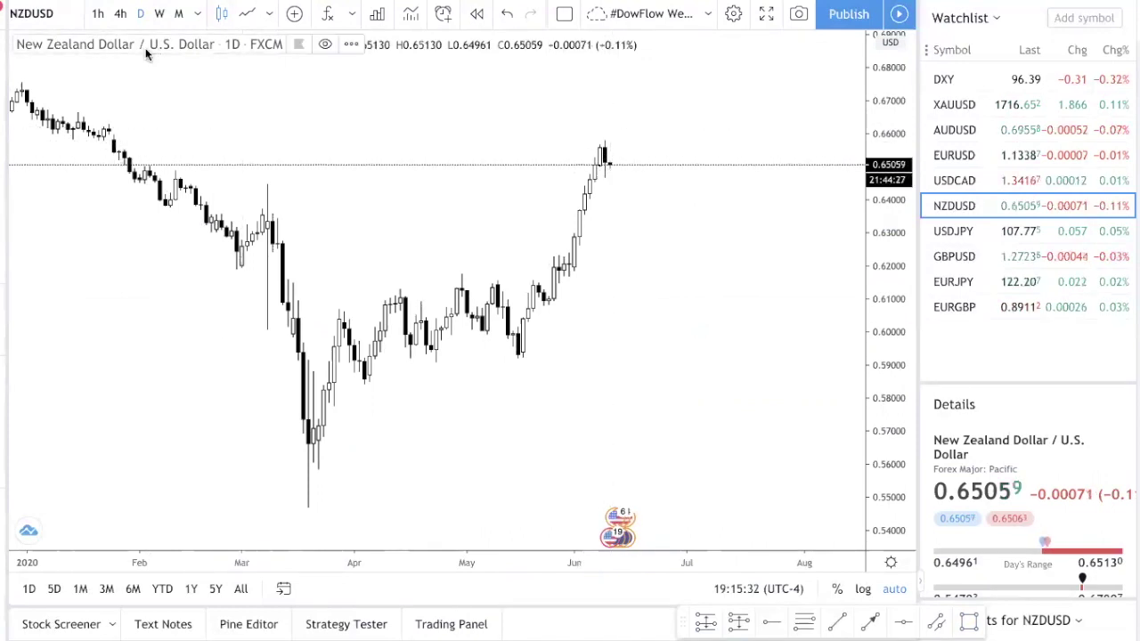
{"action": "left_click", "coordinate": [121, 18]}
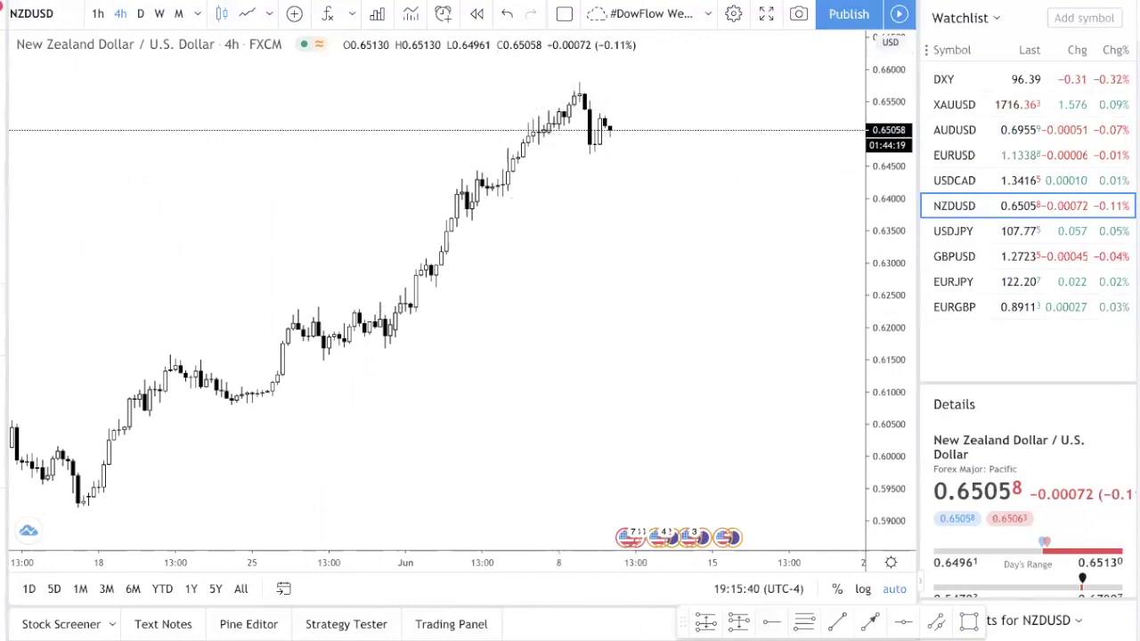
{"action": "left_click", "coordinate": [870, 621]}
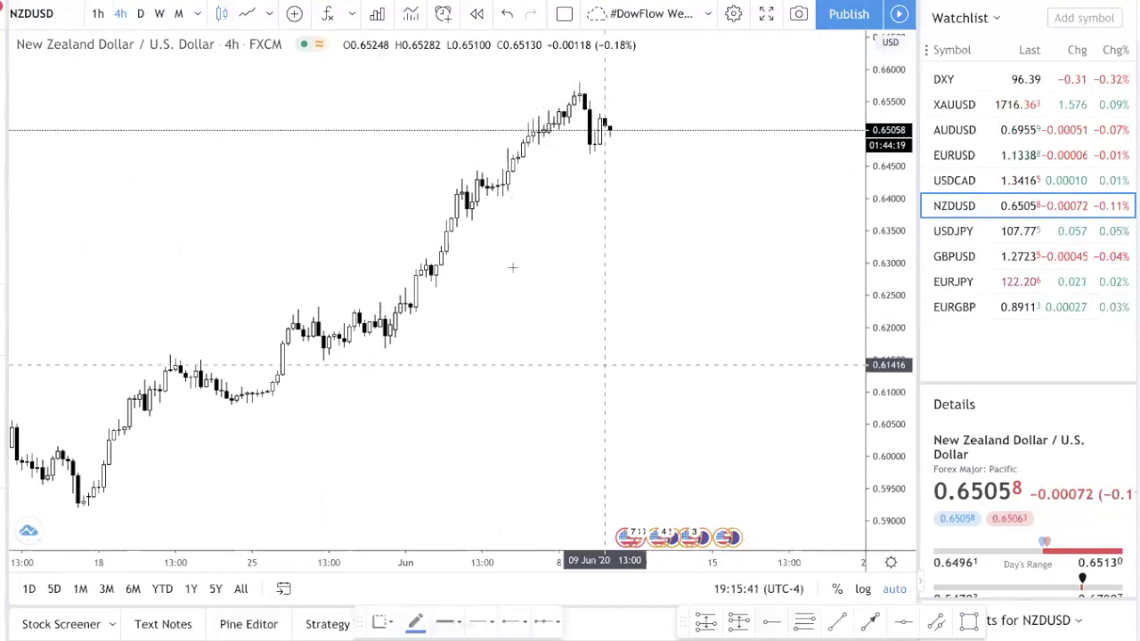
{"action": "left_click", "coordinate": [400, 342]}
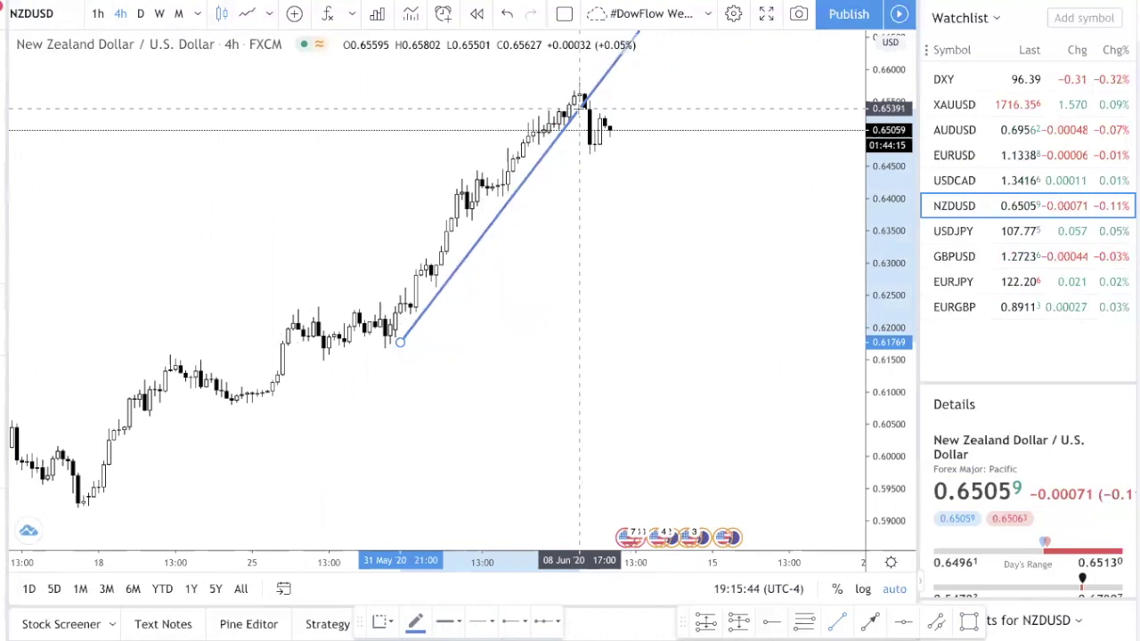
{"action": "left_click", "coordinate": [580, 107]}
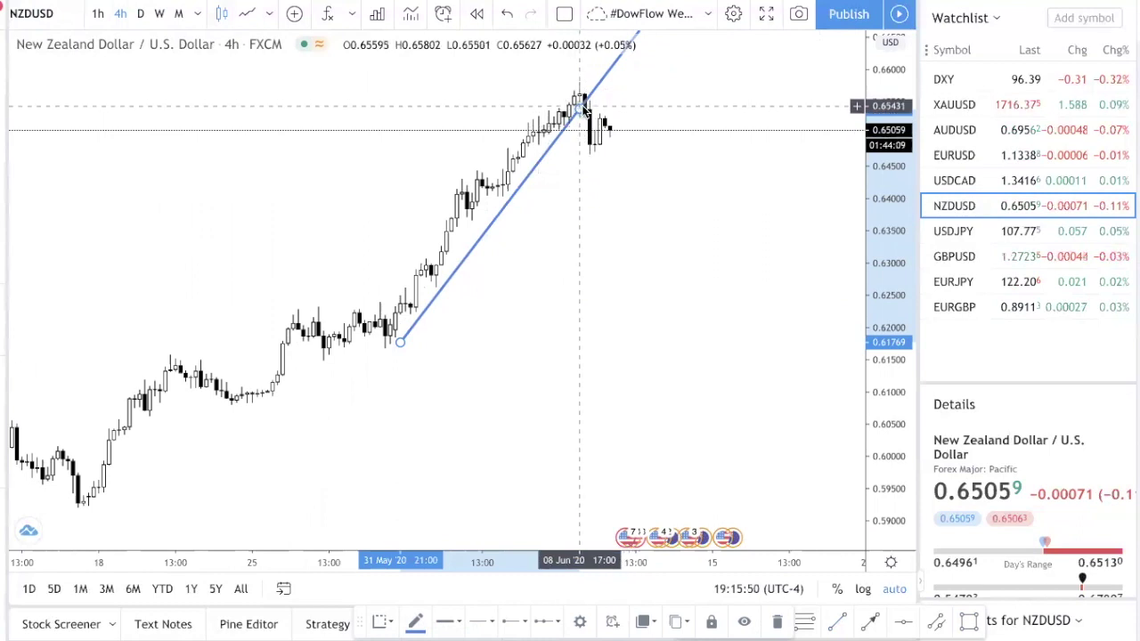
{"action": "scroll", "coordinate": [585, 109], "scroll_direction": "up", "scroll_amount": 5}
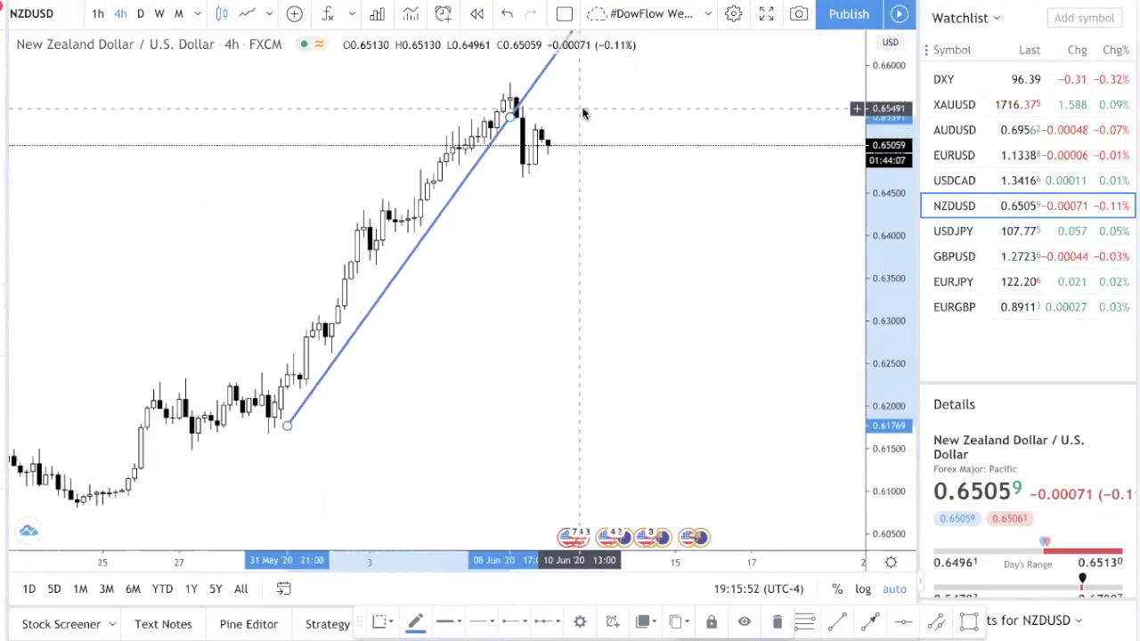
{"action": "left_click", "coordinate": [608, 214]}
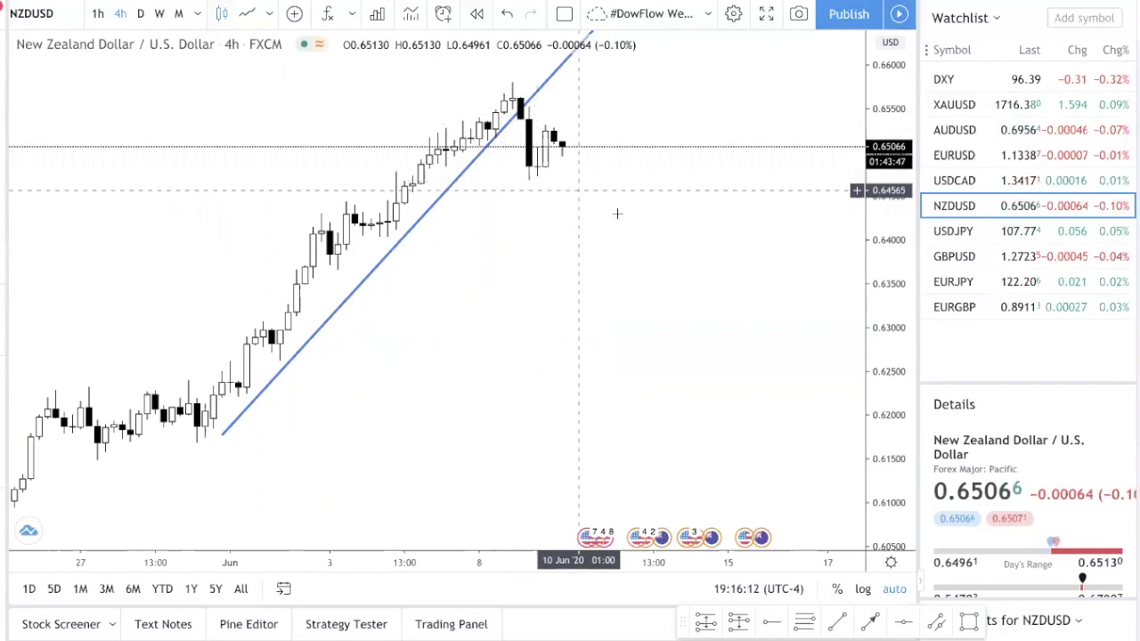
{"action": "scroll", "coordinate": [621, 214], "scroll_direction": "down", "scroll_amount": 5}
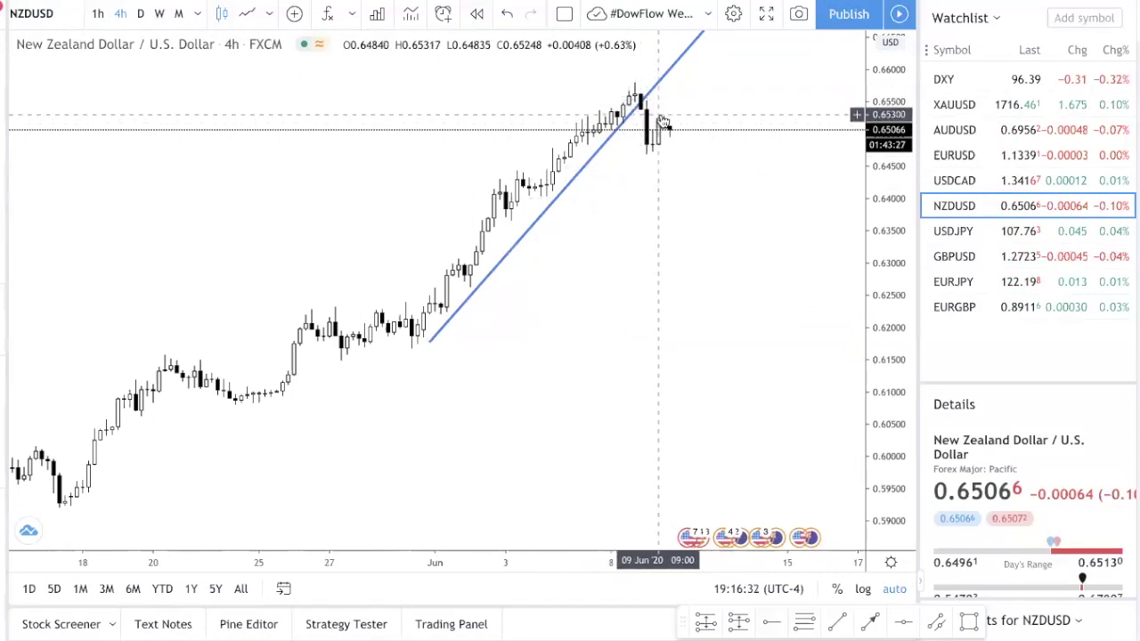
{"action": "left_click_drag", "start_coordinate": [432, 344], "coordinate": [417, 348]}
{"action": "left_click_drag", "start_coordinate": [632, 104], "coordinate": [576, 136]}
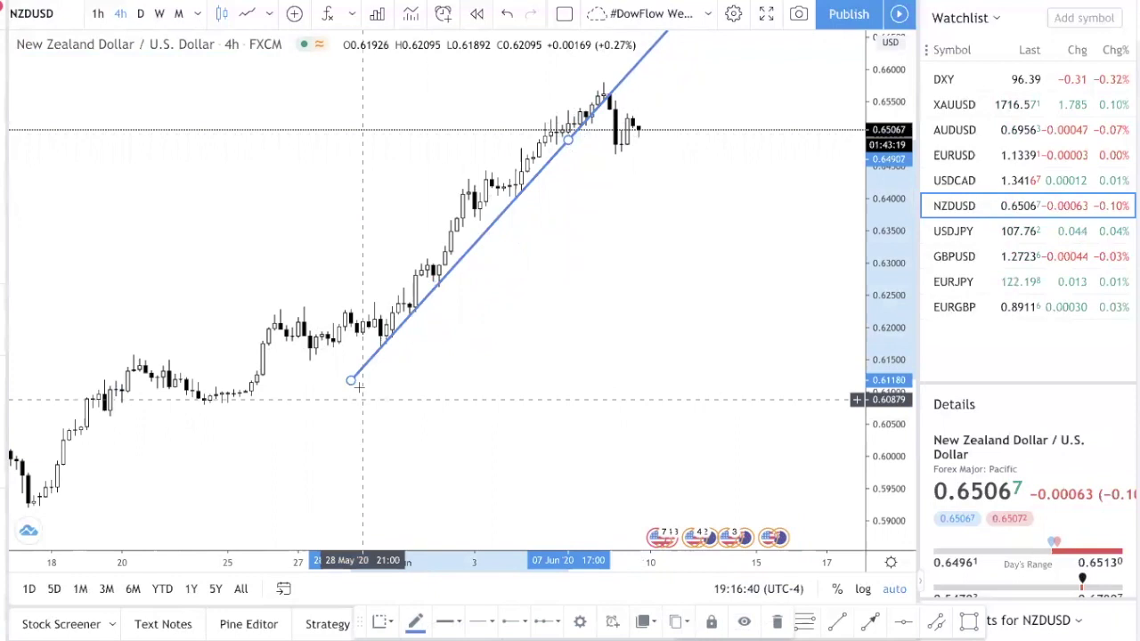
{"action": "left_click_drag", "start_coordinate": [351, 380], "coordinate": [381, 348]}
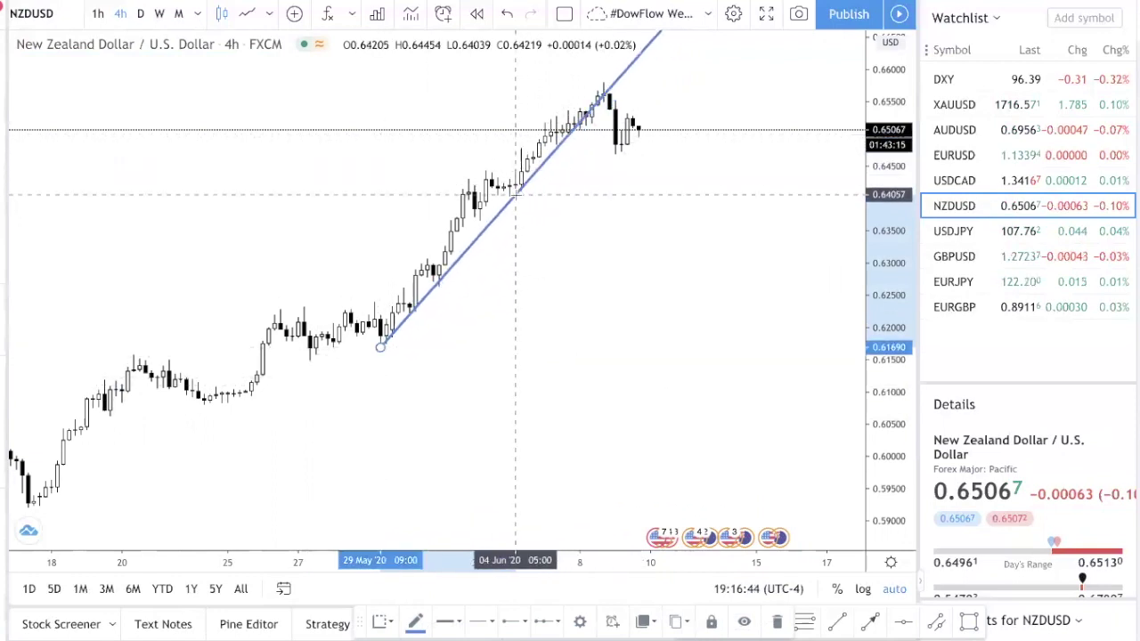
{"action": "left_click_drag", "start_coordinate": [516, 194], "coordinate": [586, 124]}
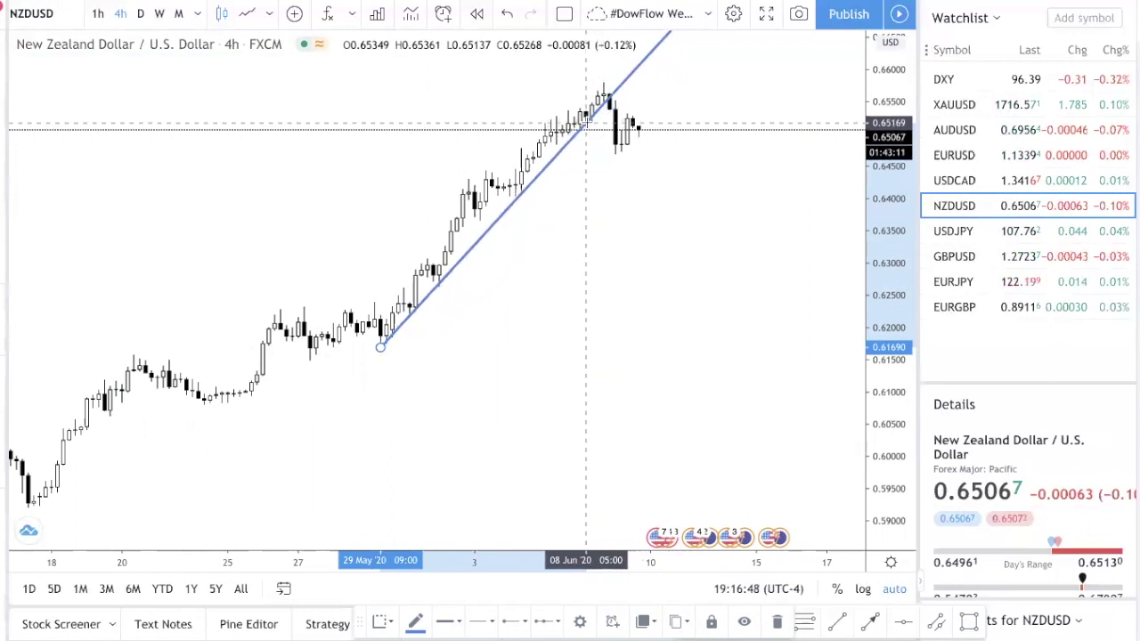
{"action": "key", "text": "Delete"}
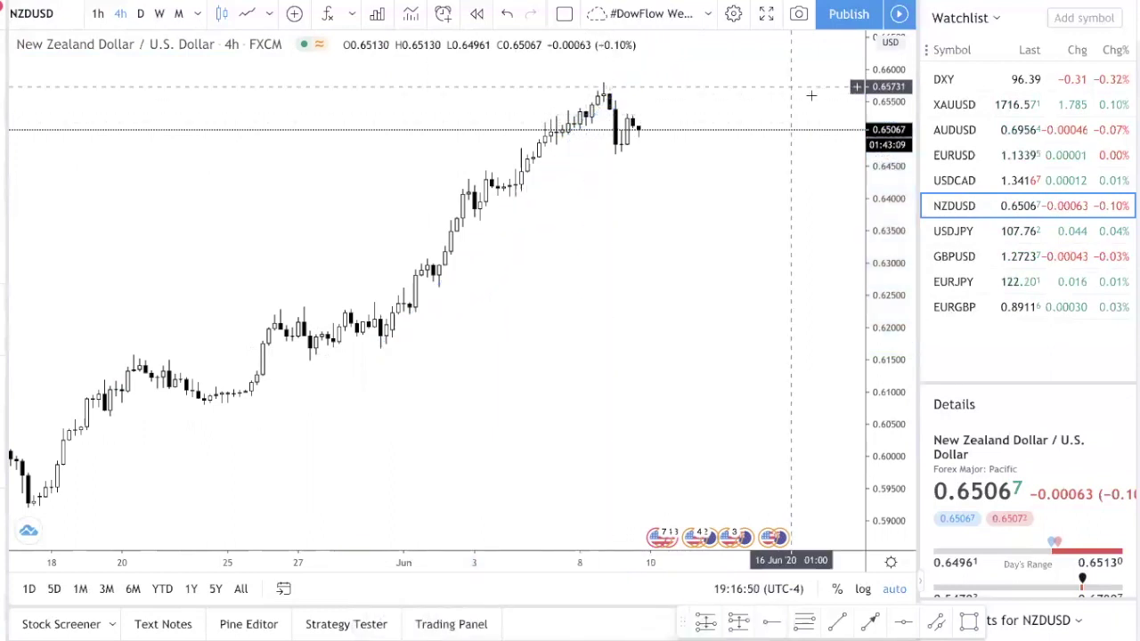
Step: Draw a downward arrow from the recent NZDUSD top, deleting the trial upward arrow
{"action": "scroll", "coordinate": [809, 104], "scroll_direction": "down", "scroll_amount": 1}
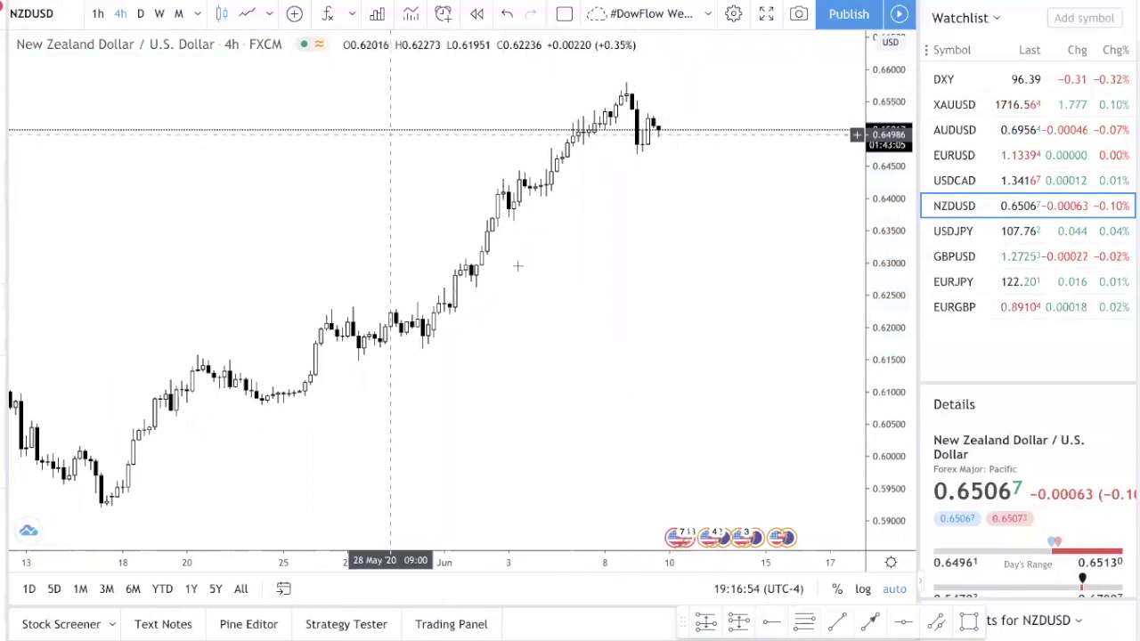
{"action": "left_click", "coordinate": [661, 135]}
{"action": "left_click_drag", "start_coordinate": [655, 130], "coordinate": [680, 95]}
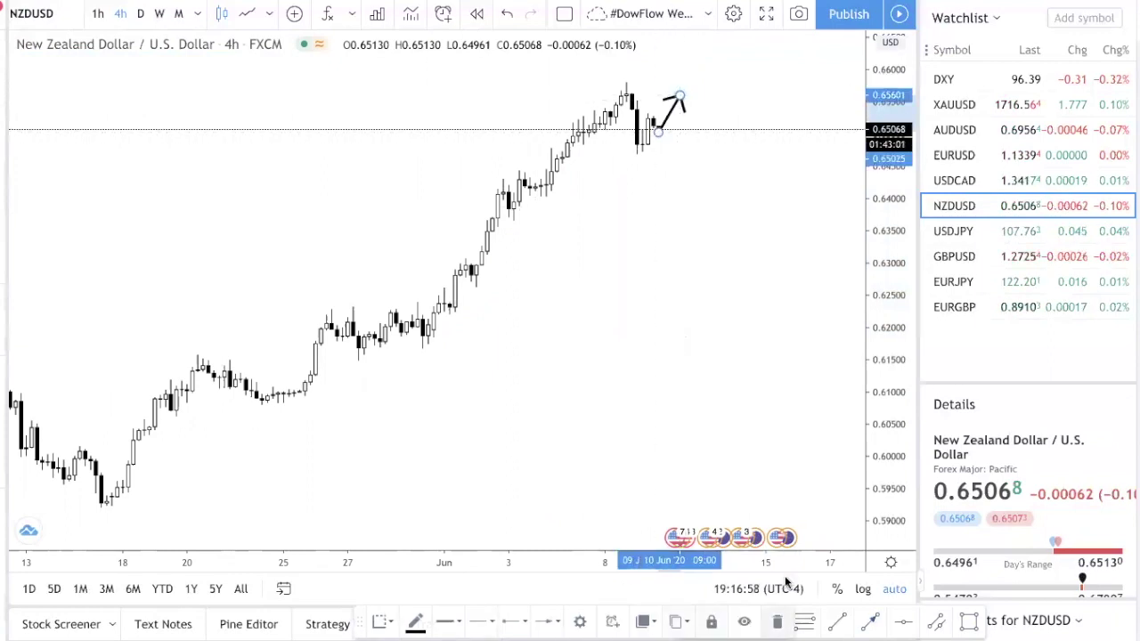
{"action": "left_click_drag", "start_coordinate": [678, 95], "coordinate": [702, 199]}
{"action": "left_click", "coordinate": [662, 132]}
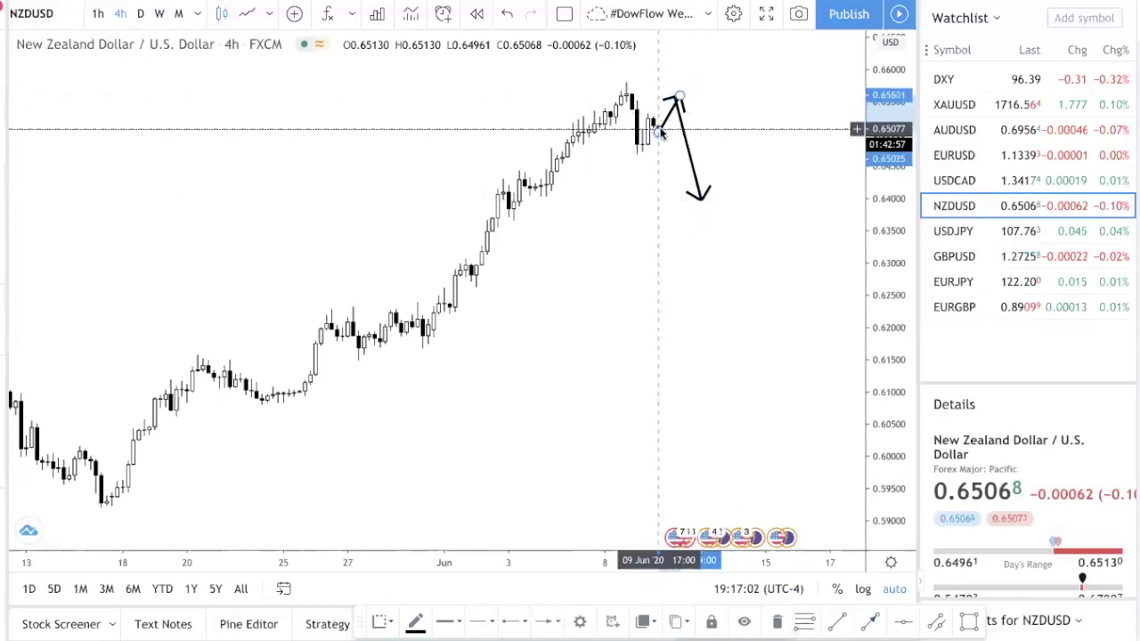
{"action": "key", "text": "Delete"}
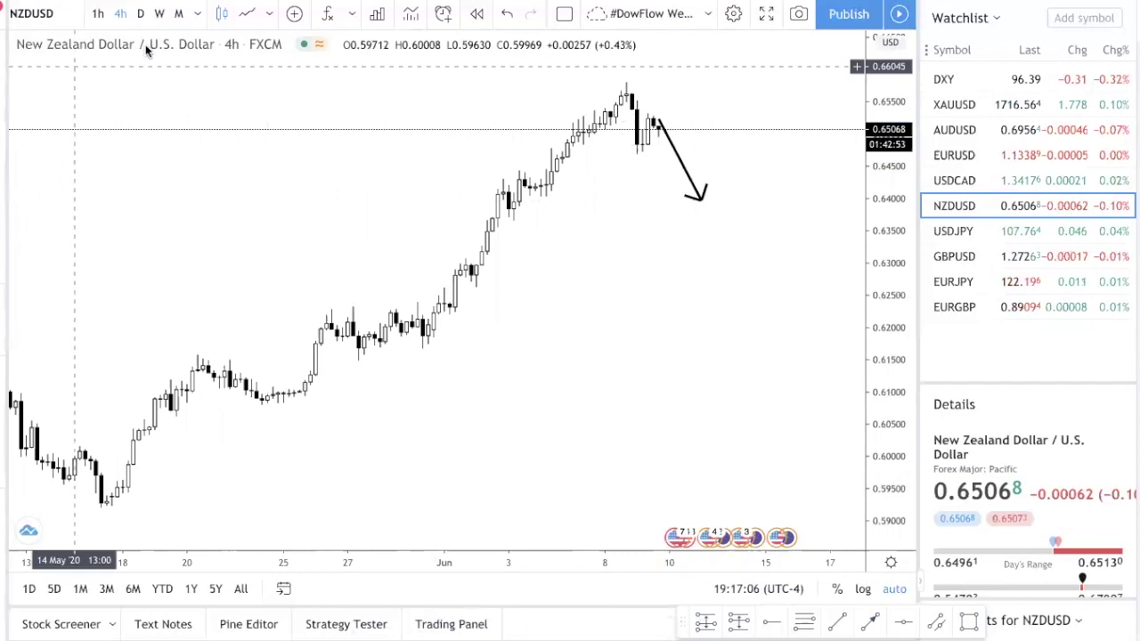
Step: Place a red dashed level at 0.65357 using the line chart, then return to candlesticks
{"action": "left_click", "coordinate": [247, 14]}
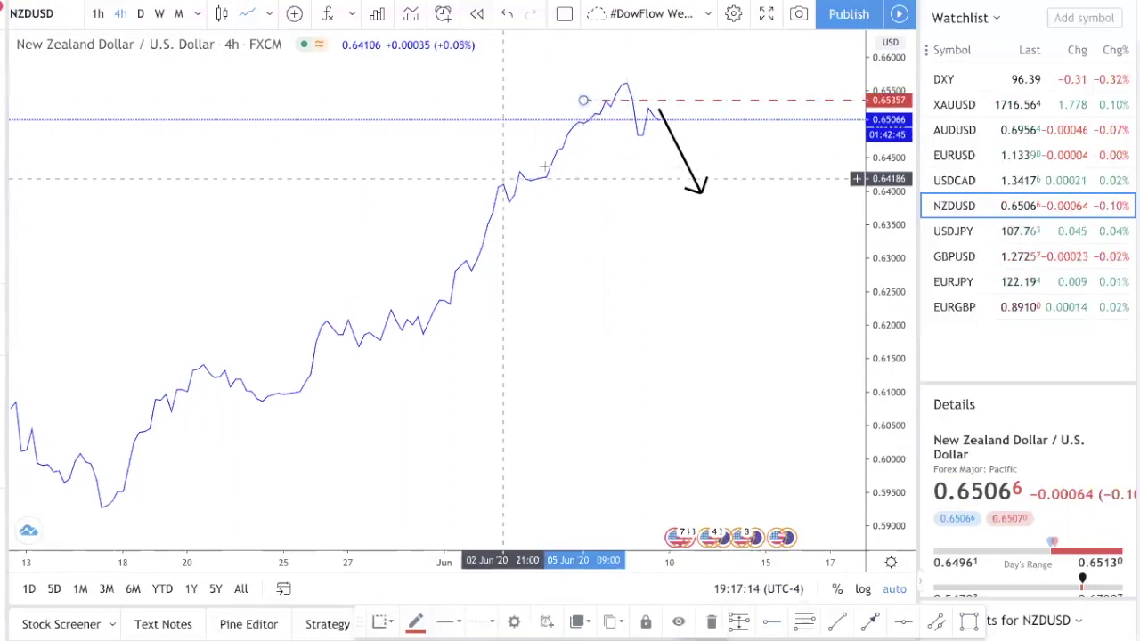
{"action": "left_click", "coordinate": [584, 100]}
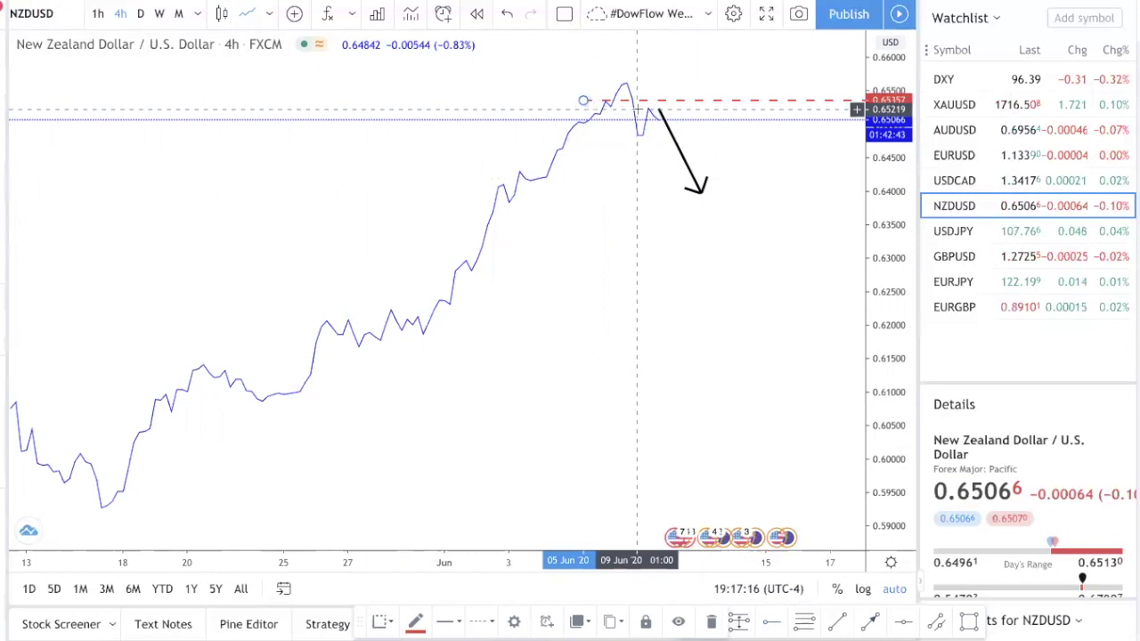
{"action": "left_click", "coordinate": [216, 14]}
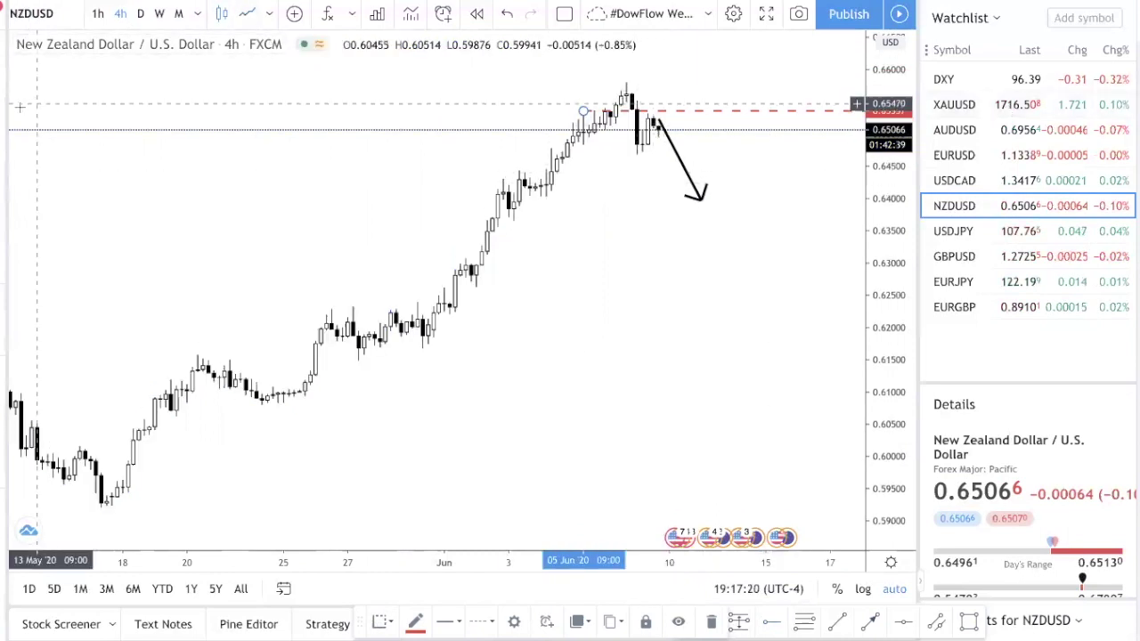
{"action": "left_click", "coordinate": [632, 81]}
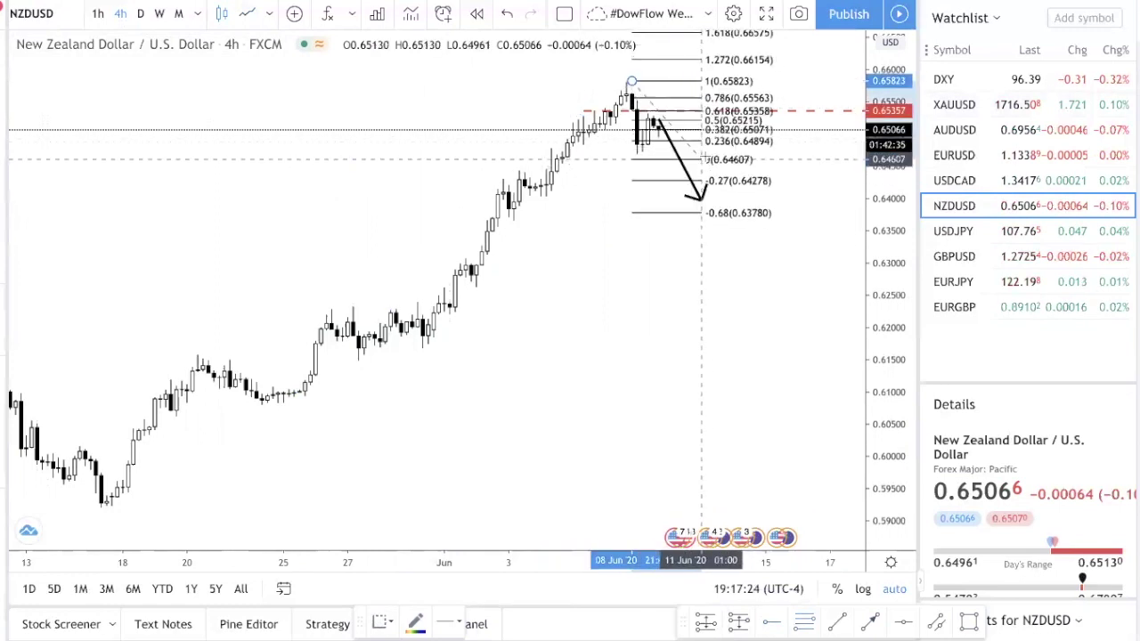
{"action": "left_click", "coordinate": [718, 154]}
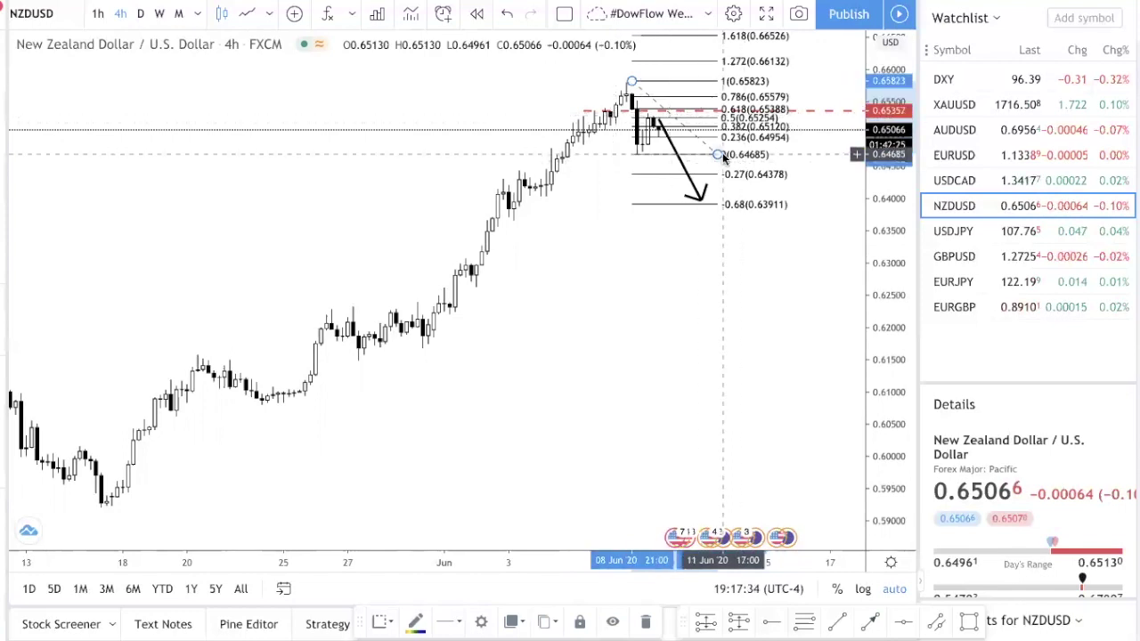
{"action": "key", "text": "Delete"}
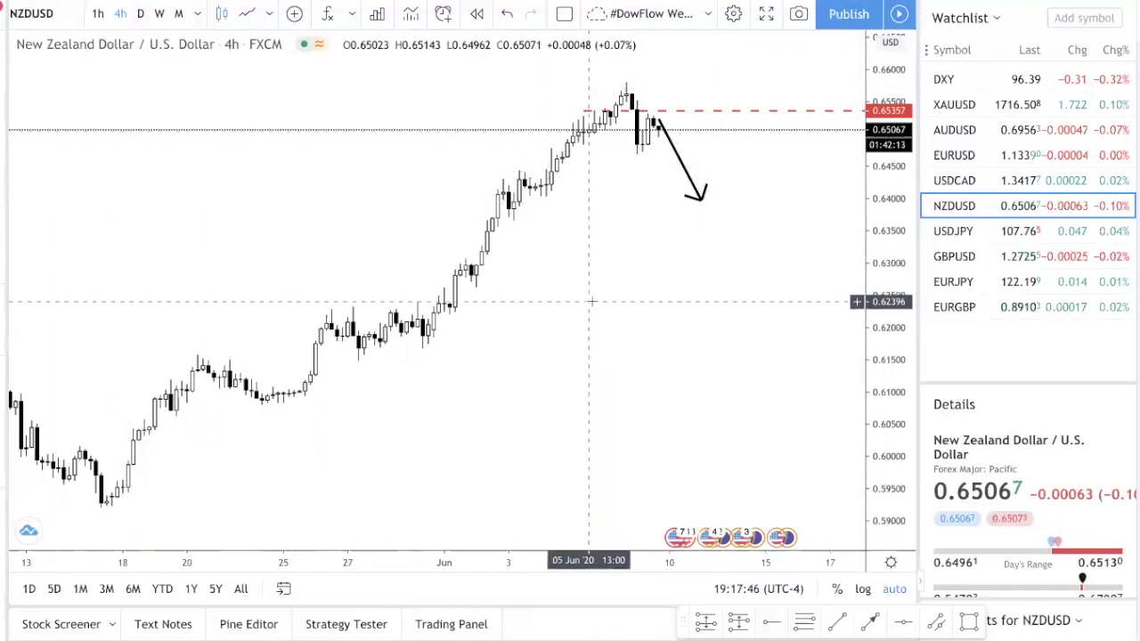
Step: Open USDJPY on the daily chart and move the red dashed level down to 107.714
{"action": "left_click", "coordinate": [983, 232]}
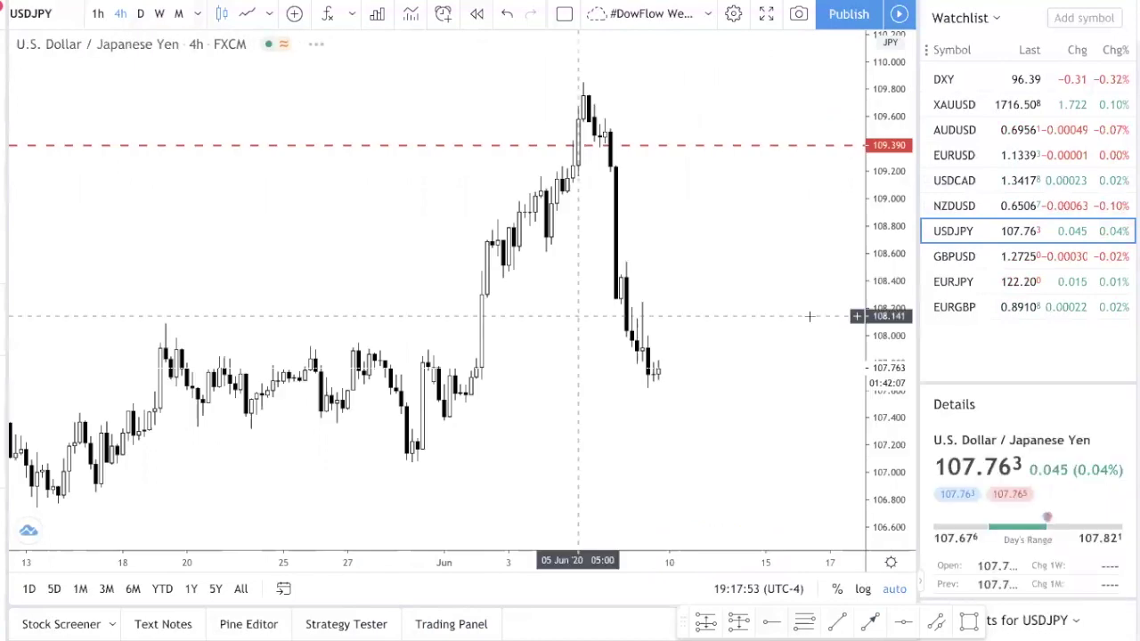
{"action": "left_click", "coordinate": [140, 14]}
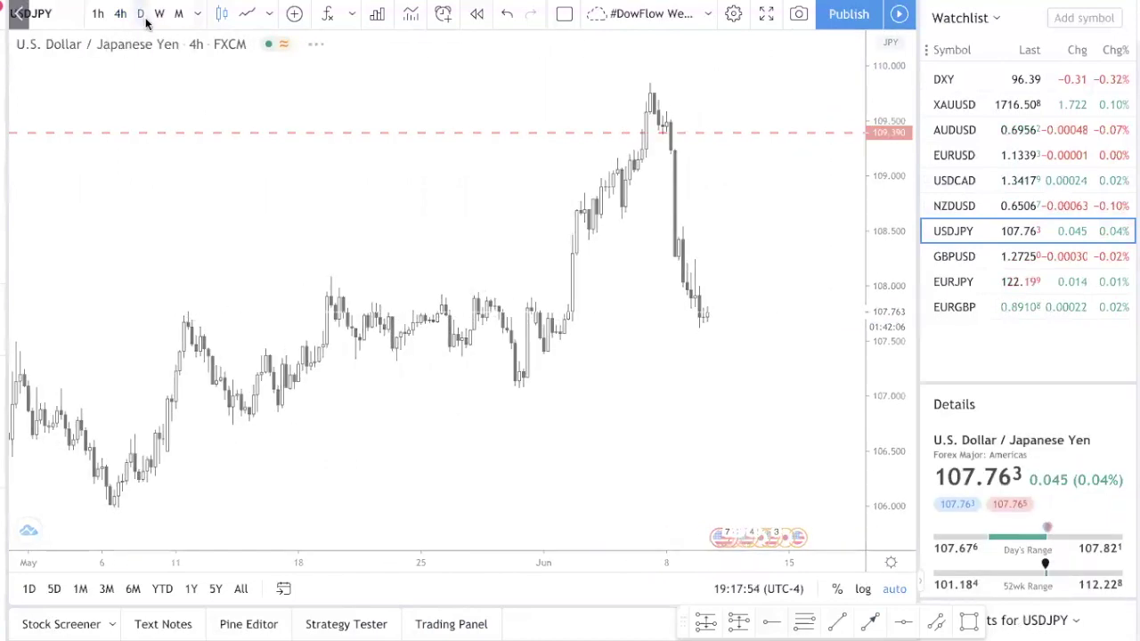
{"action": "scroll", "coordinate": [840, 332], "scroll_direction": "up", "scroll_amount": 3}
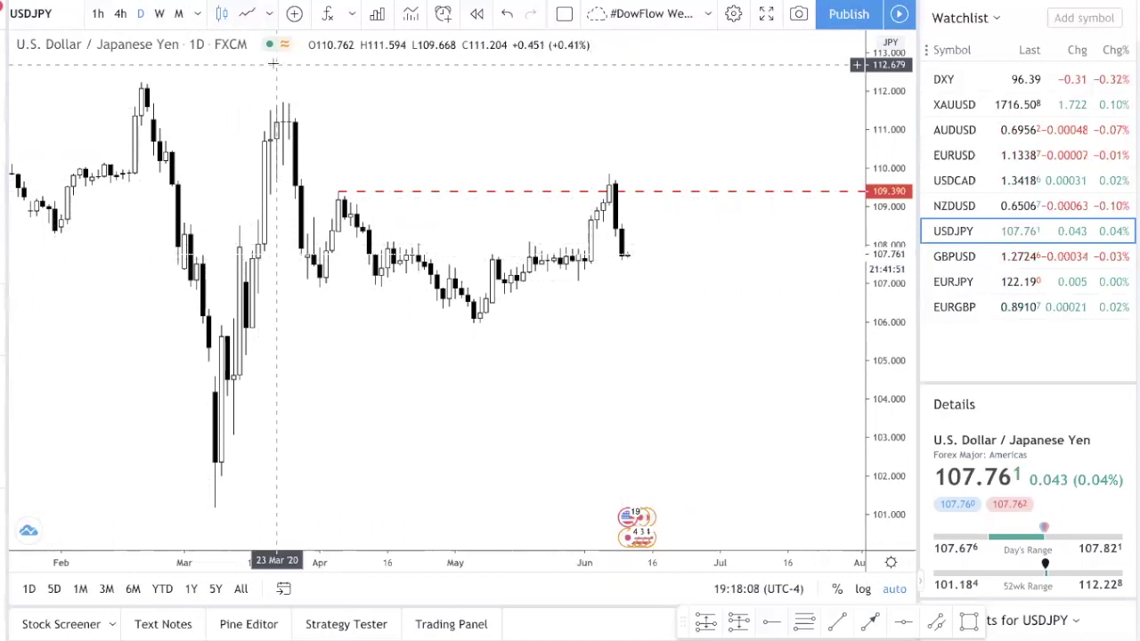
{"action": "left_click", "coordinate": [247, 13]}
{"action": "left_click_drag", "start_coordinate": [339, 200], "coordinate": [350, 272]}
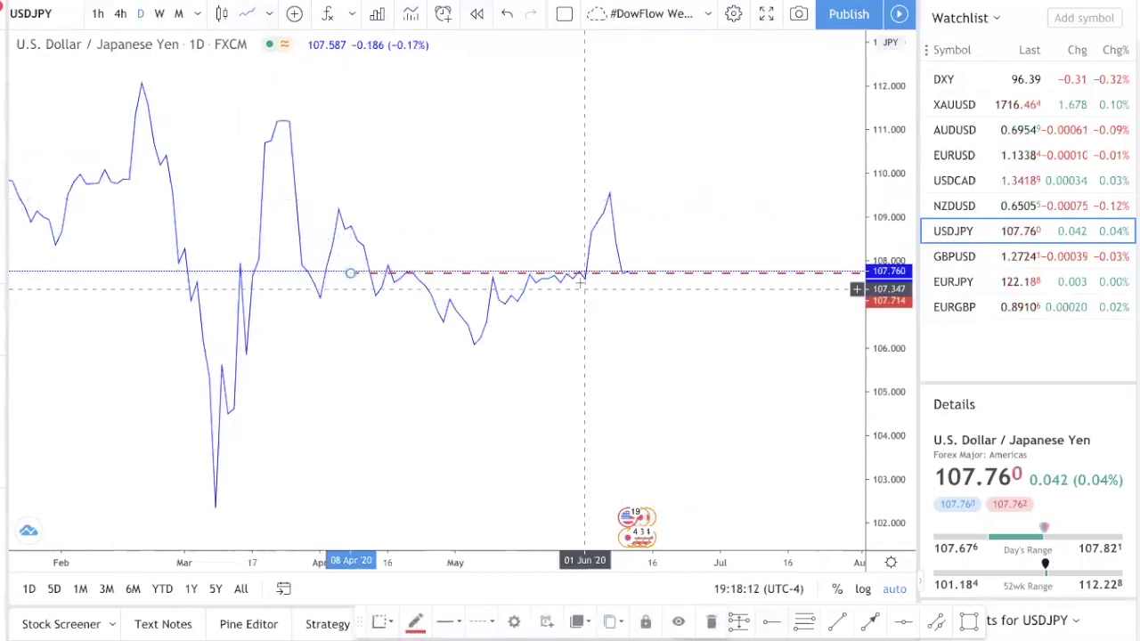
{"action": "left_click", "coordinate": [224, 15]}
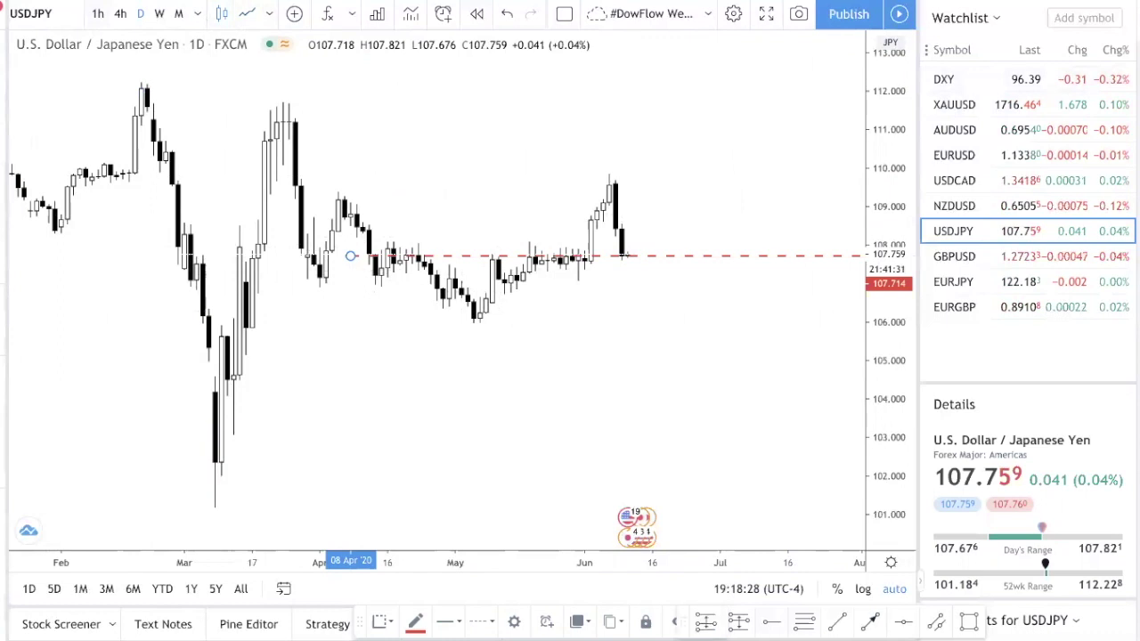
Step: Remove the trial arrows drawn from the red level and show USDJPY on 4-hour candles
{"action": "left_click_drag", "start_coordinate": [652, 255], "coordinate": [702, 205]}
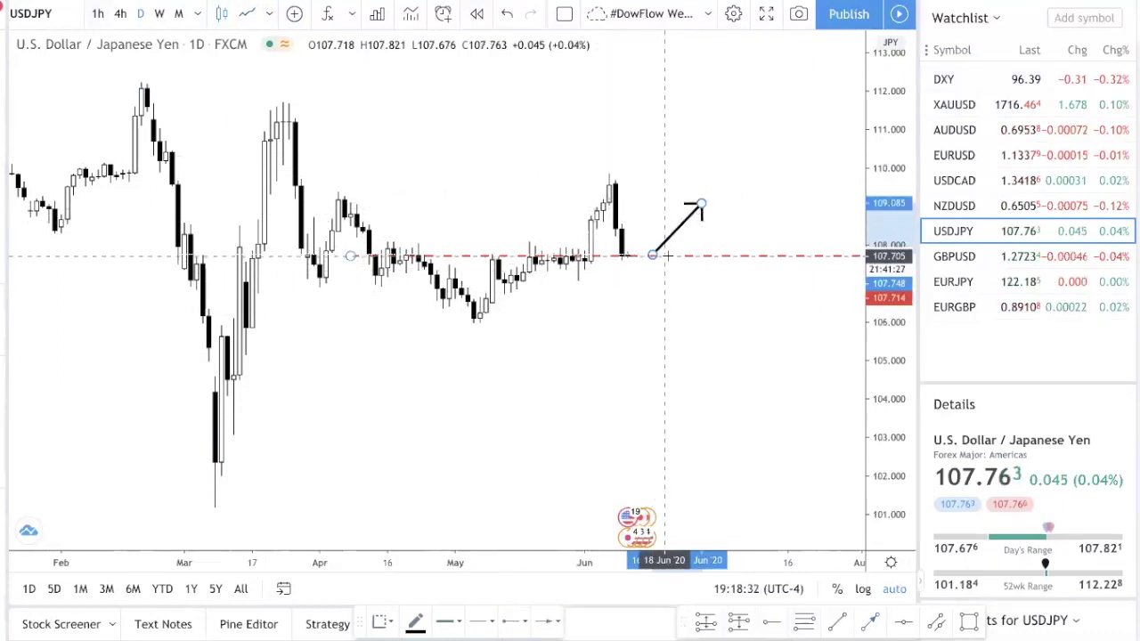
{"action": "left_click_drag", "start_coordinate": [665, 256], "coordinate": [731, 355]}
{"action": "key", "text": "Delete"}
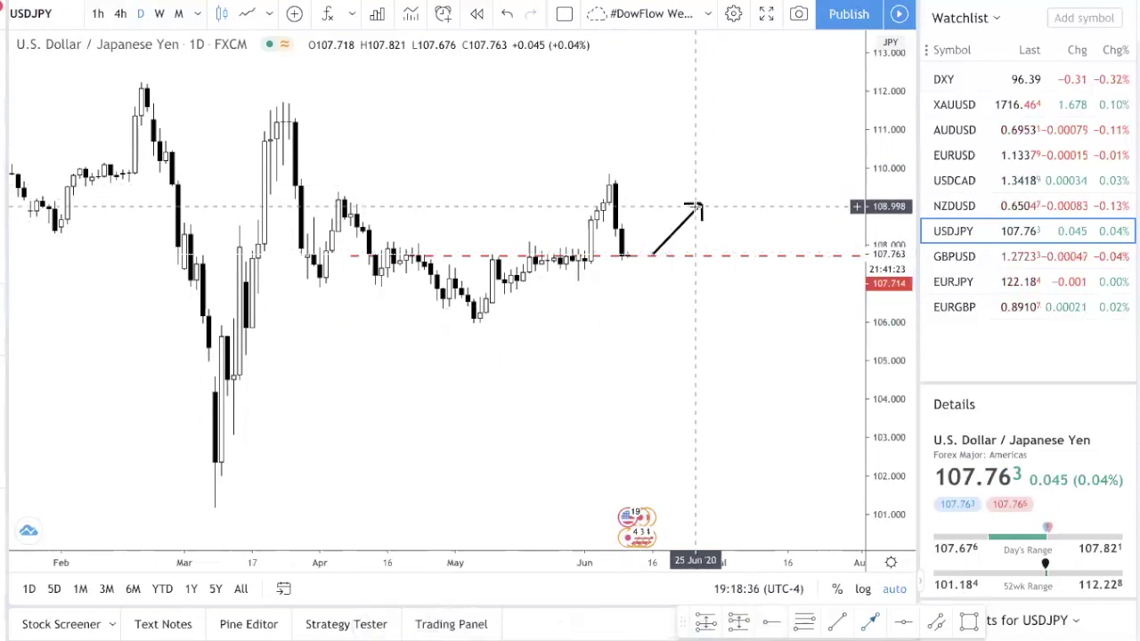
{"action": "left_click", "coordinate": [697, 208]}
{"action": "key", "text": "Delete"}
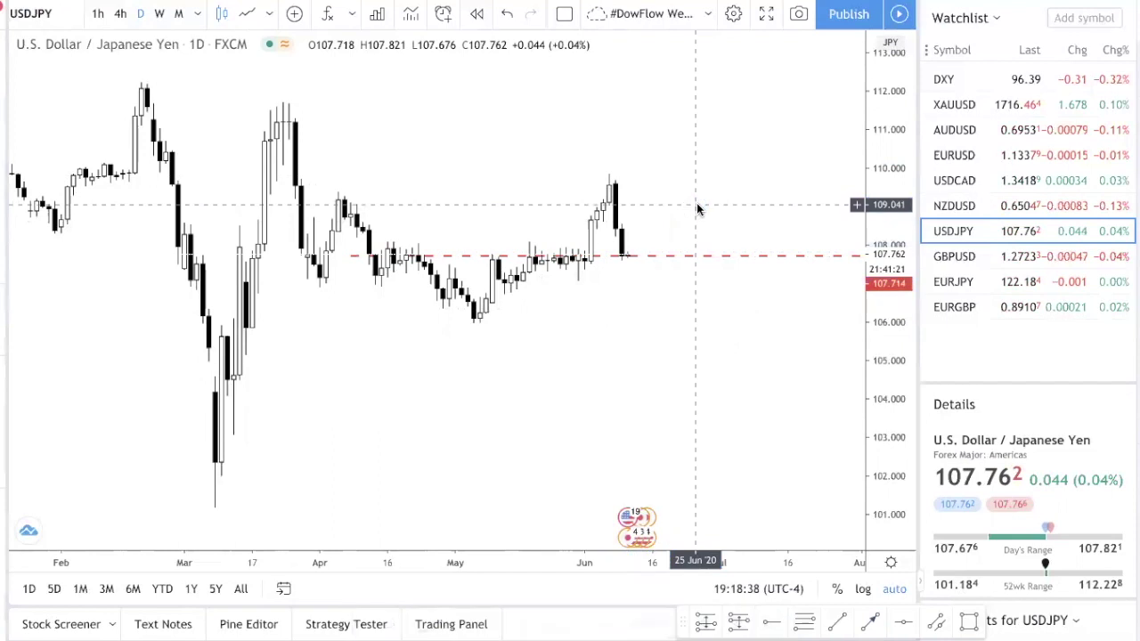
{"action": "left_click", "coordinate": [121, 13]}
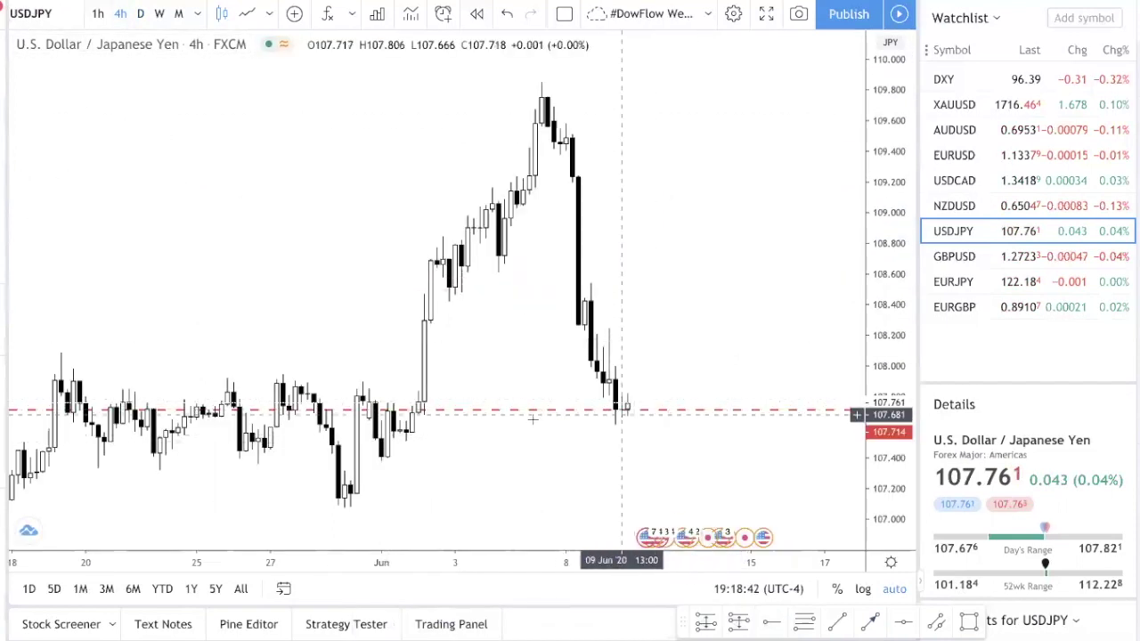
Step: Open GBPUSD and settle on the 4-hour timeframe after checking the daily
{"action": "left_click", "coordinate": [1032, 257]}
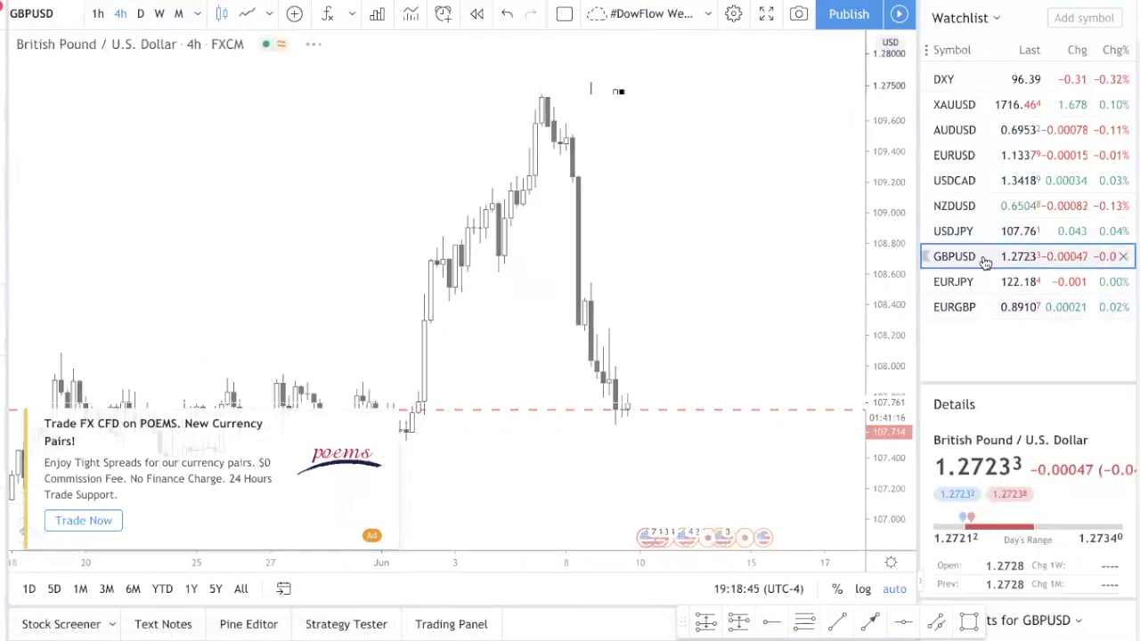
{"action": "left_click", "coordinate": [141, 14]}
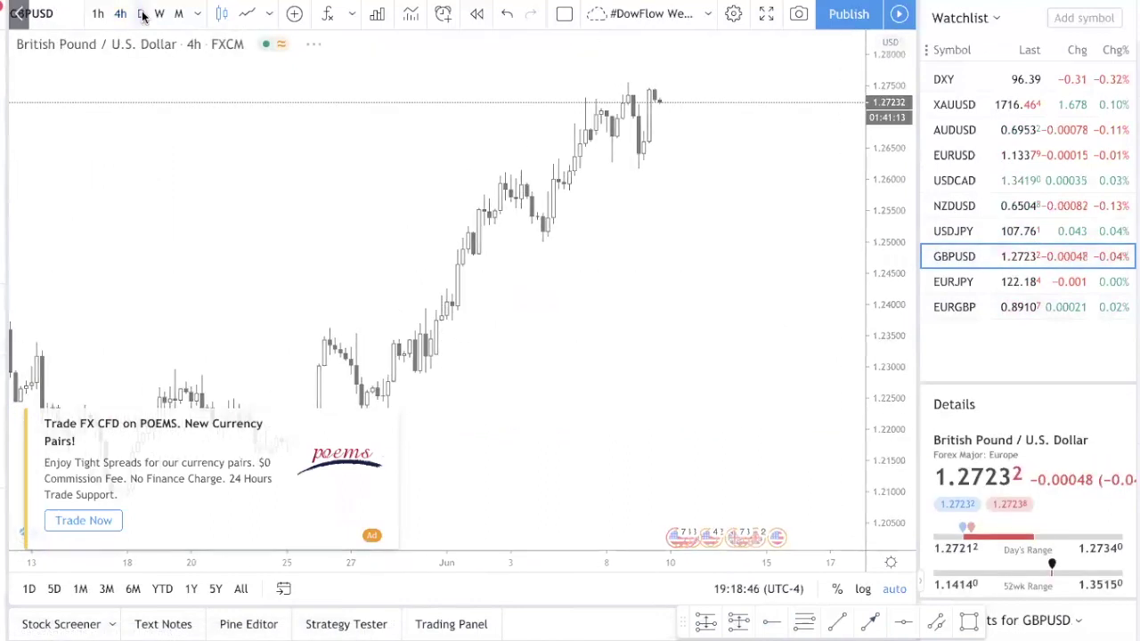
{"action": "scroll", "coordinate": [651, 275], "scroll_direction": "up", "scroll_amount": 4}
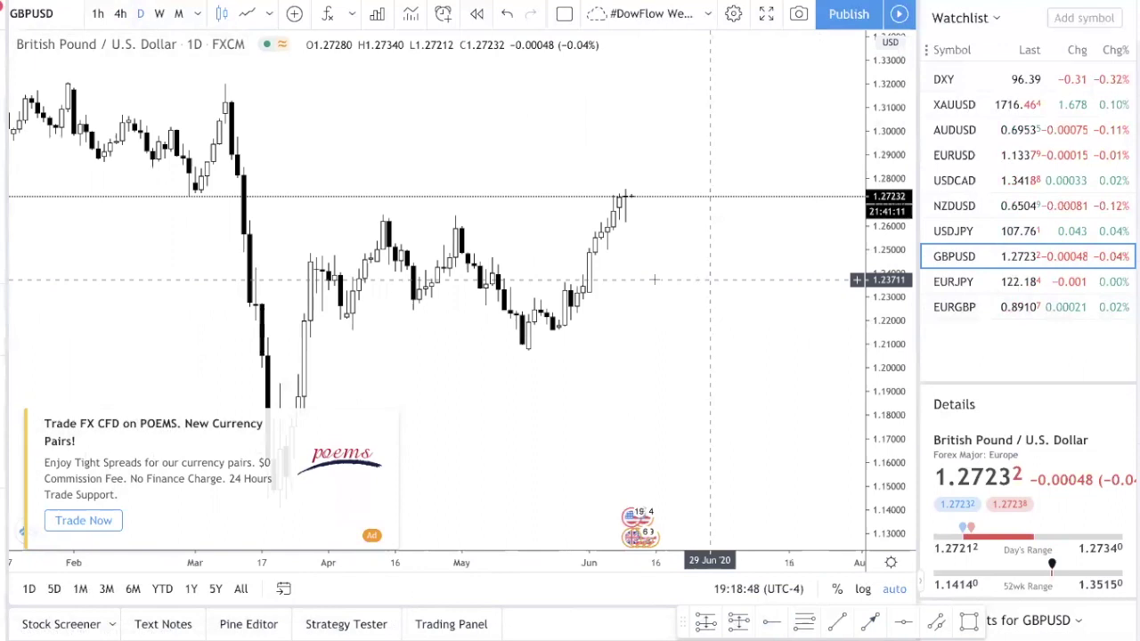
{"action": "scroll", "coordinate": [586, 242], "scroll_direction": "down", "scroll_amount": 4}
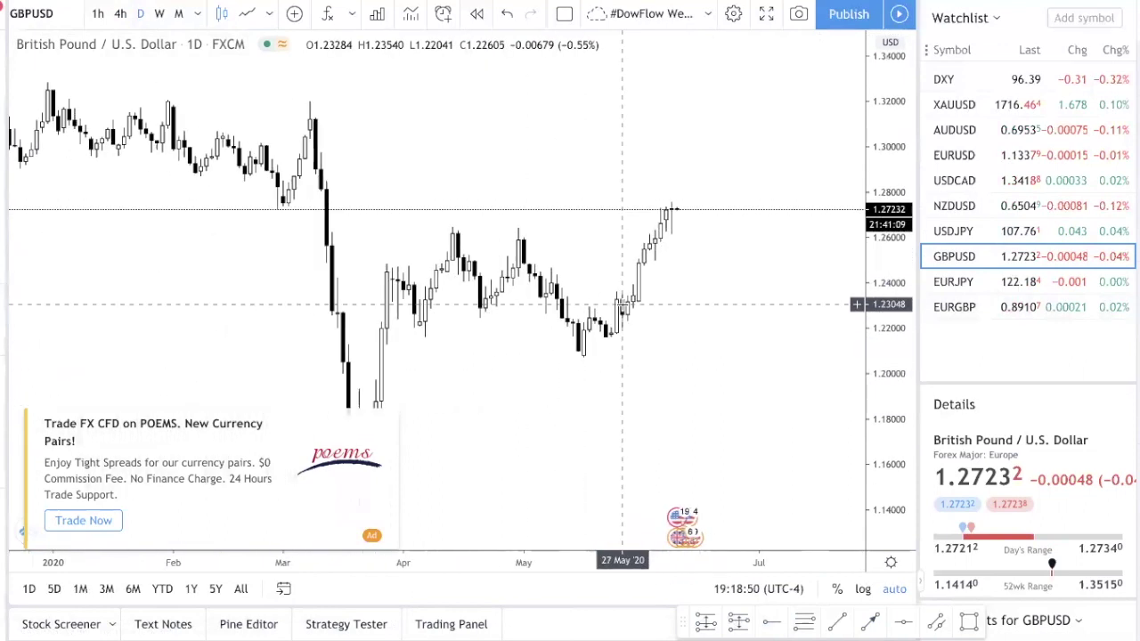
{"action": "left_click", "coordinate": [122, 15]}
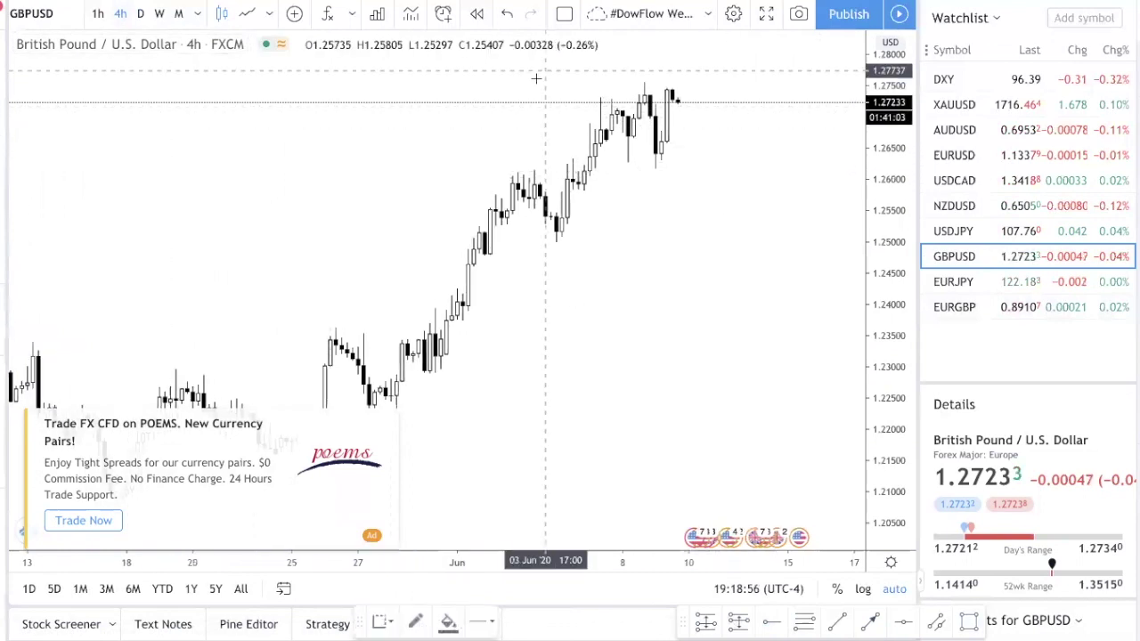
Step: Draw a large grey zone around the recent highs with dark bands at its bottom and top
{"action": "left_click_drag", "start_coordinate": [522, 79], "coordinate": [813, 172]}
{"action": "left_click_drag", "start_coordinate": [813, 78], "coordinate": [839, 80]}
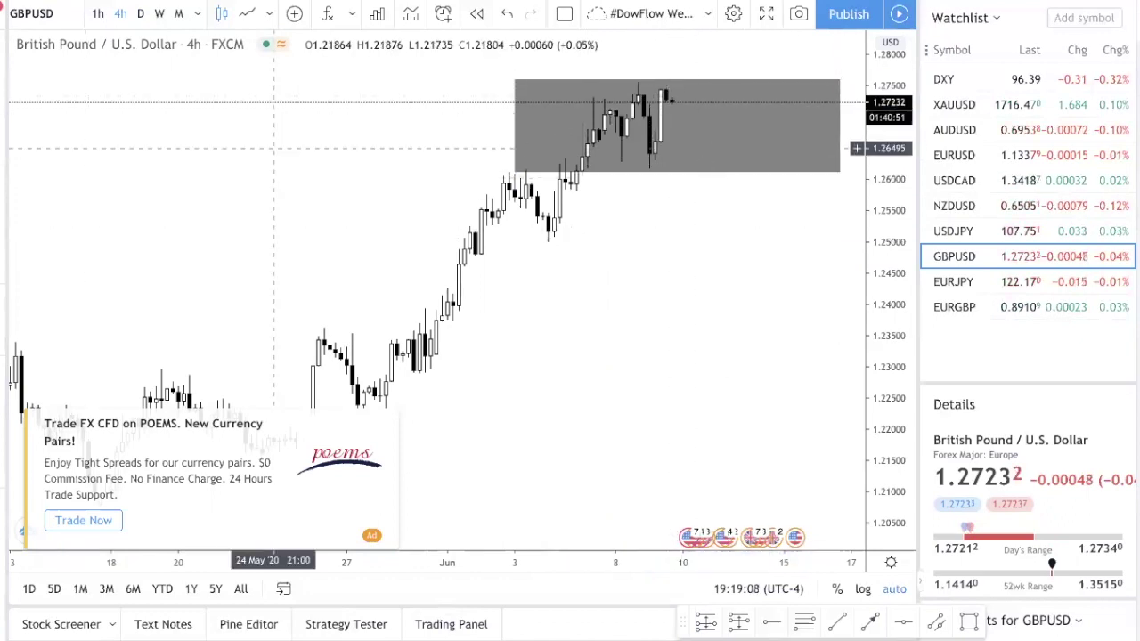
{"action": "scroll", "coordinate": [657, 183], "scroll_direction": "down", "scroll_amount": 2}
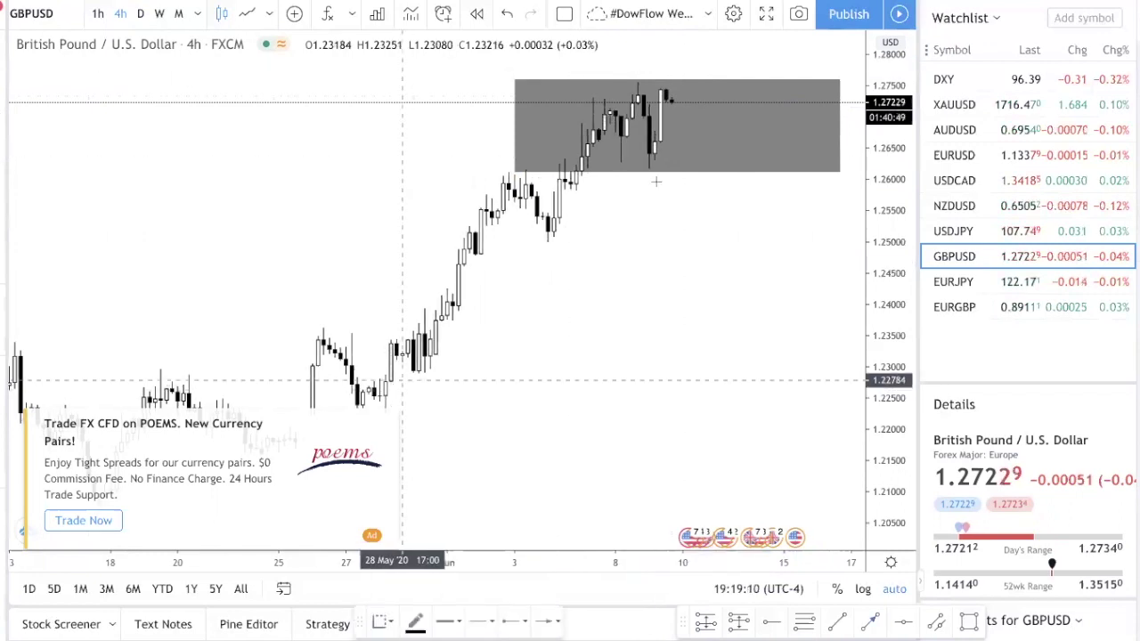
{"action": "scroll", "coordinate": [683, 225], "scroll_direction": "down", "scroll_amount": 1}
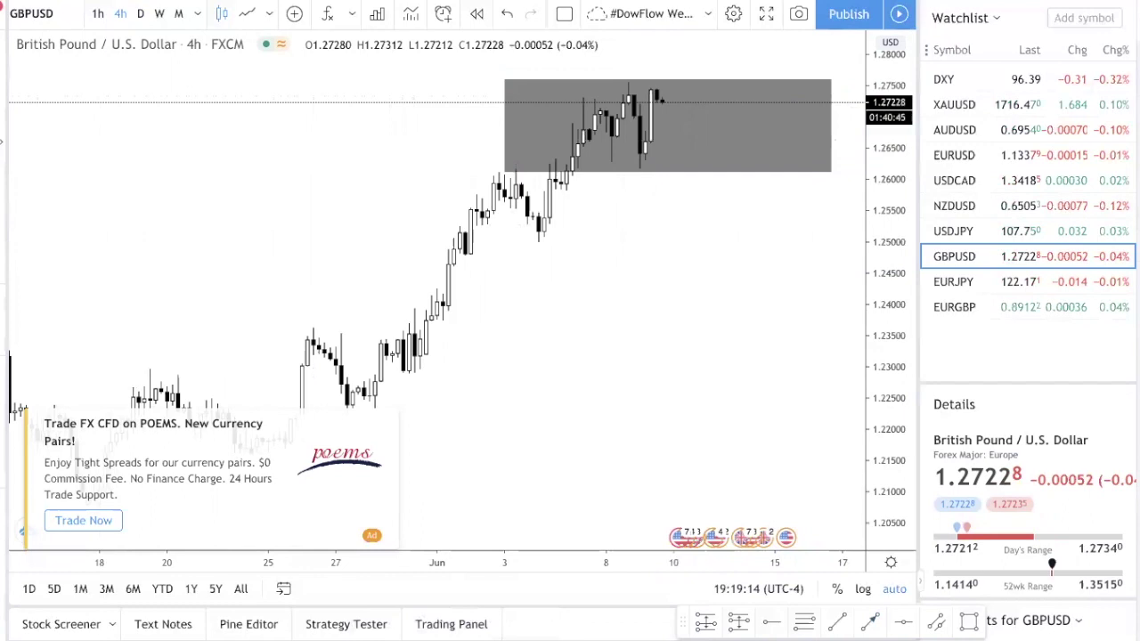
{"action": "left_click_drag", "start_coordinate": [621, 162], "coordinate": [753, 184]}
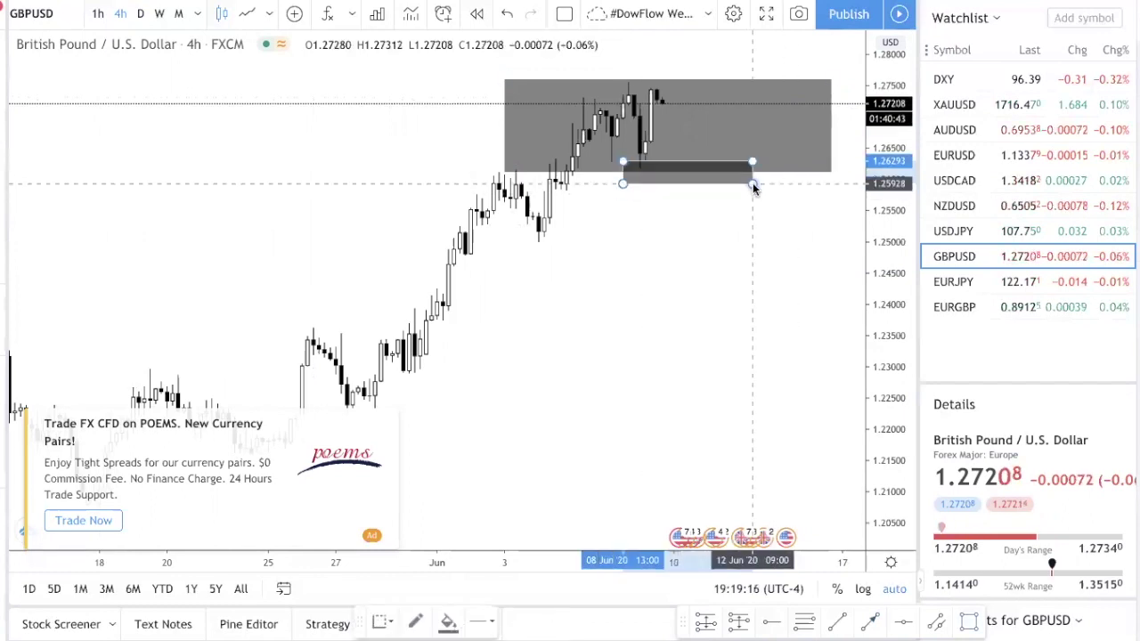
{"action": "left_click_drag", "start_coordinate": [595, 82], "coordinate": [753, 100]}
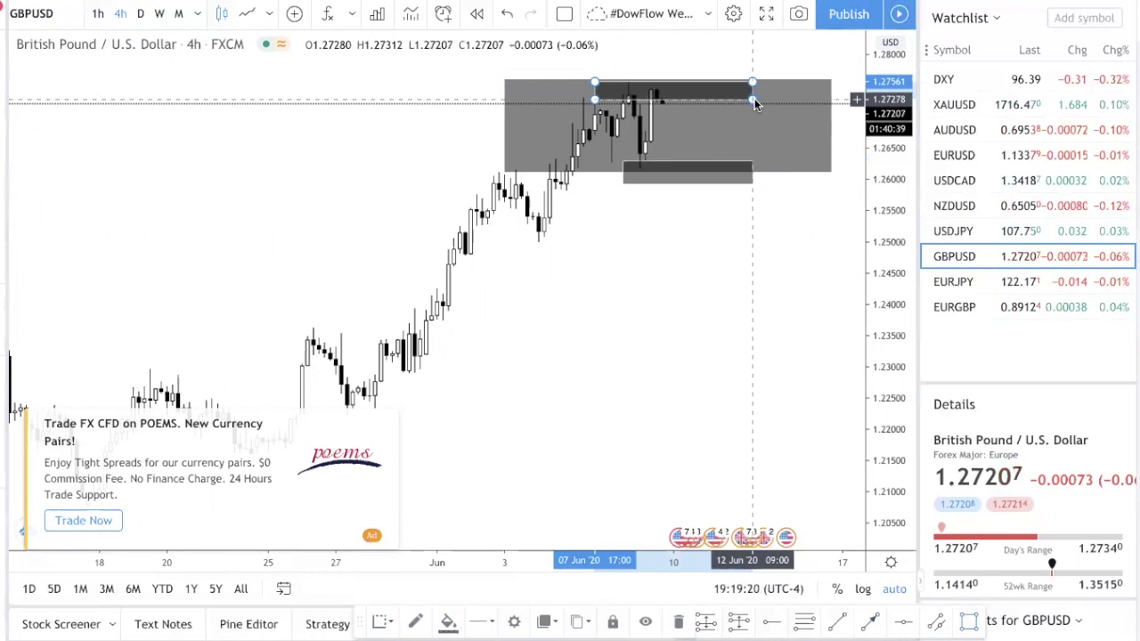
Step: Delete the trial arrows and the lower dark band, then open the EURJPY chart
{"action": "mouse_move", "coordinate": [685, 105]}
{"action": "left_mouse_down"}
{"action": "mouse_move", "coordinate": [702, 159]}
{"action": "mouse_move", "coordinate": [718, 73]}
{"action": "left_mouse_up"}
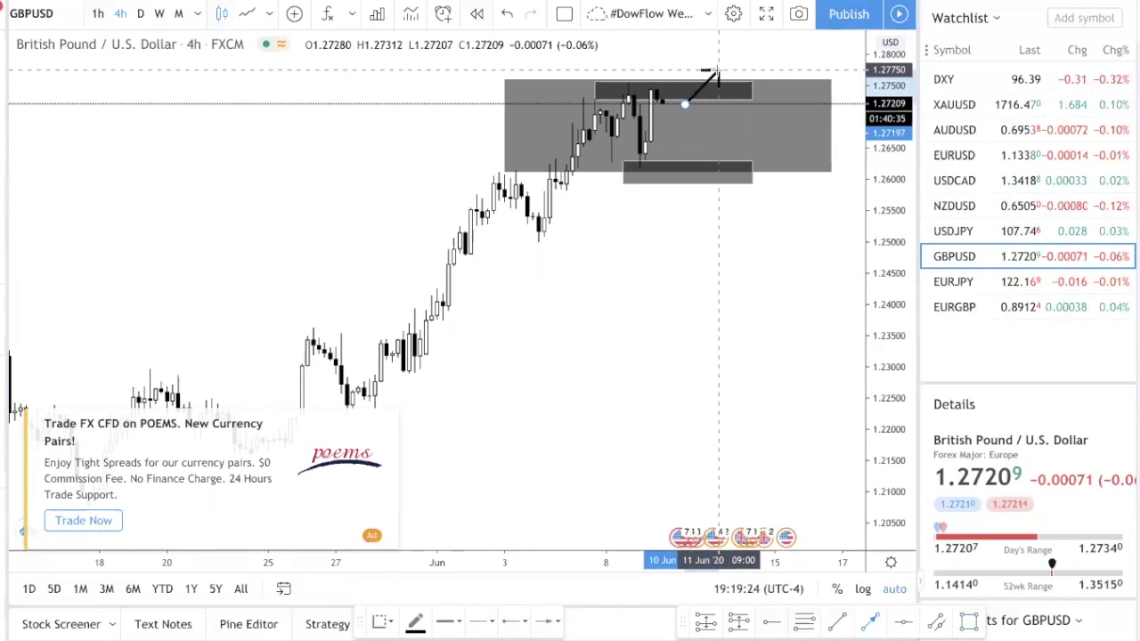
{"action": "key", "text": "Delete"}
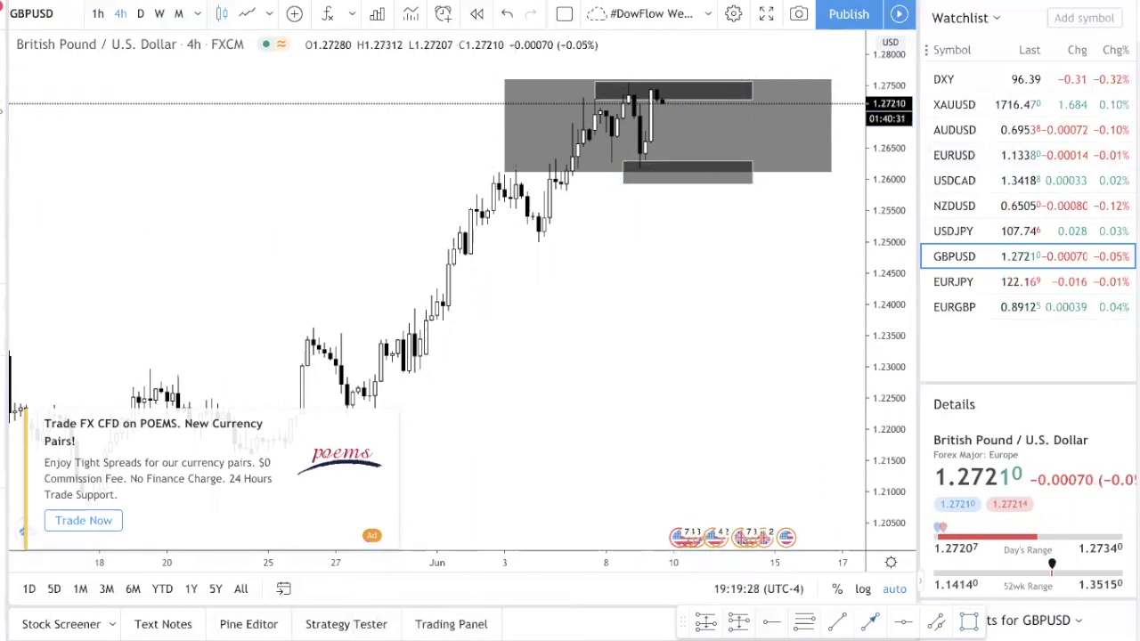
{"action": "left_click_drag", "start_coordinate": [708, 179], "coordinate": [723, 94]}
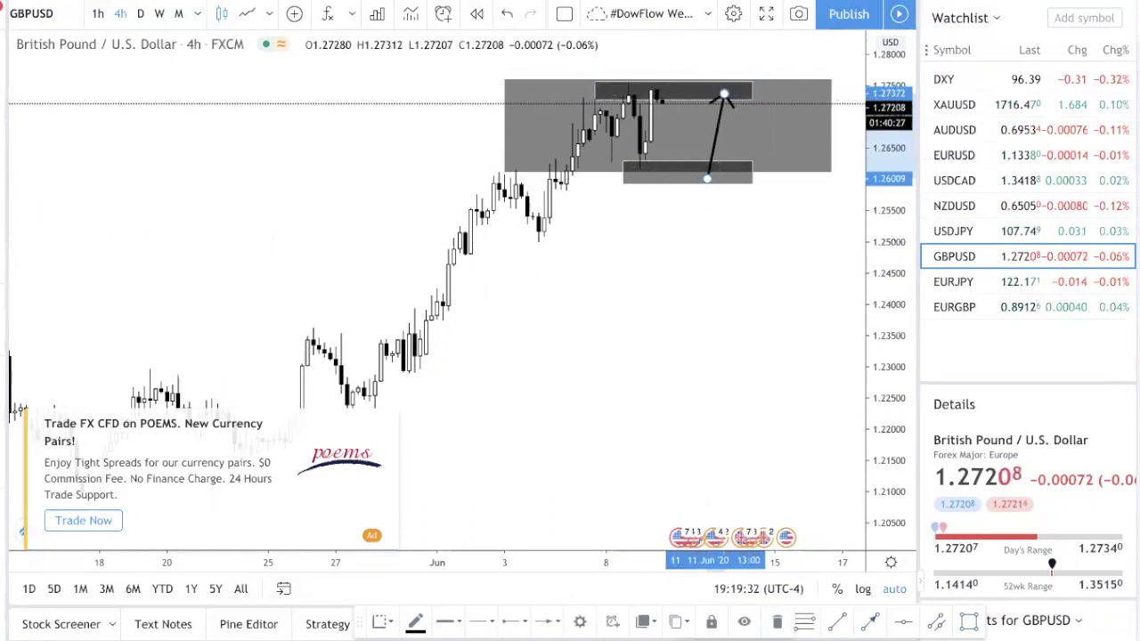
{"action": "left_click_drag", "start_coordinate": [763, 104], "coordinate": [793, 37]}
{"action": "key", "text": "Delete"}
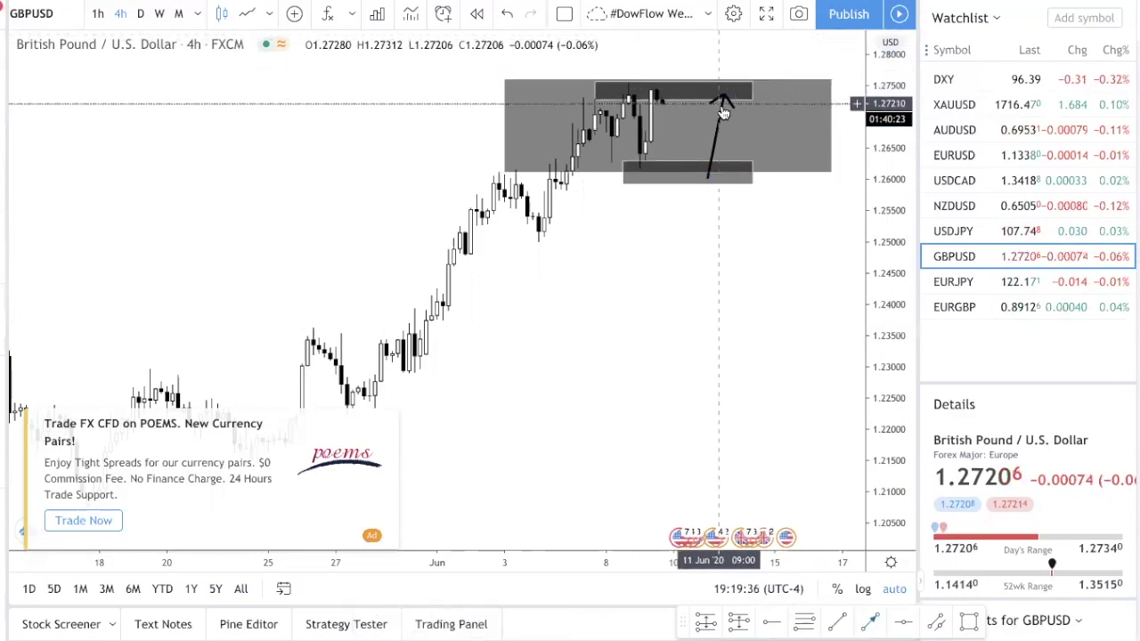
{"action": "key", "text": "Delete"}
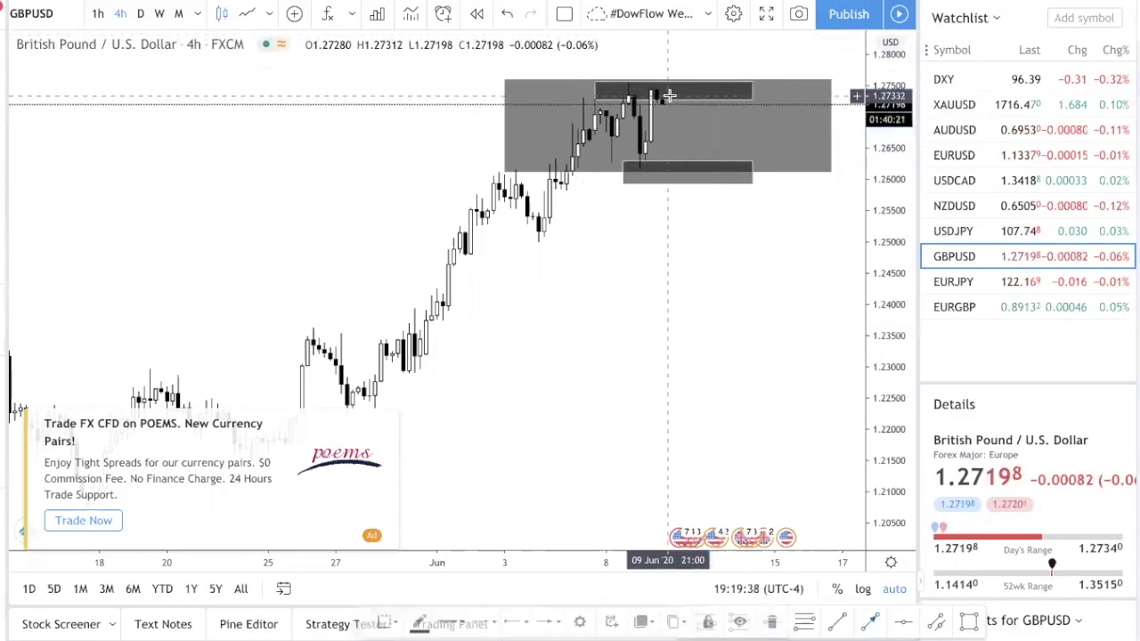
{"action": "left_click", "coordinate": [744, 183]}
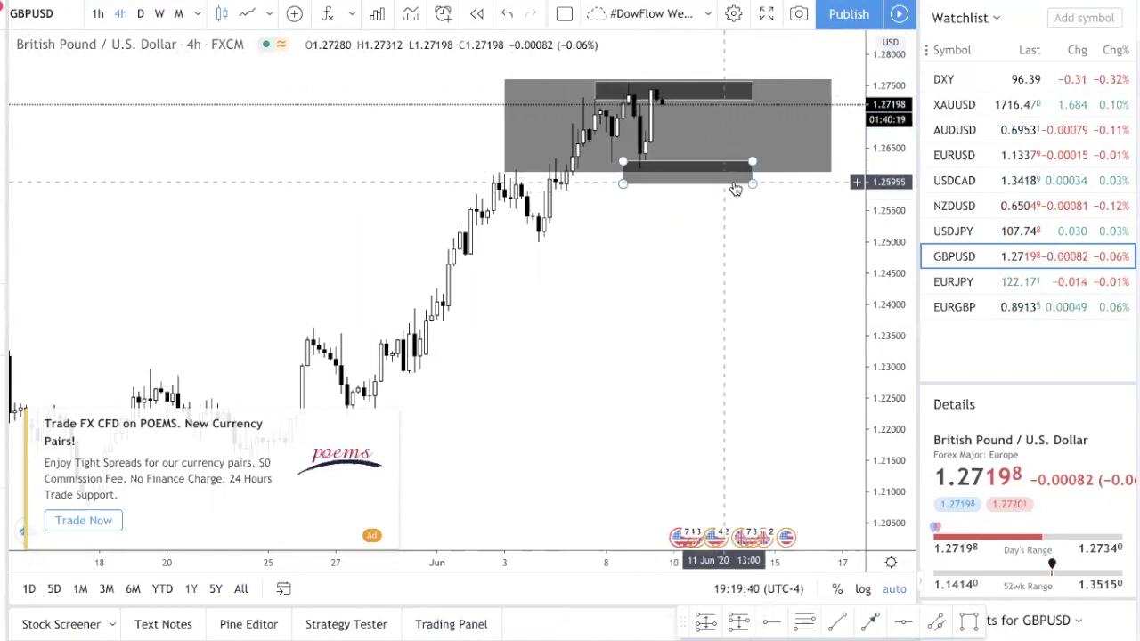
{"action": "key", "text": "Delete"}
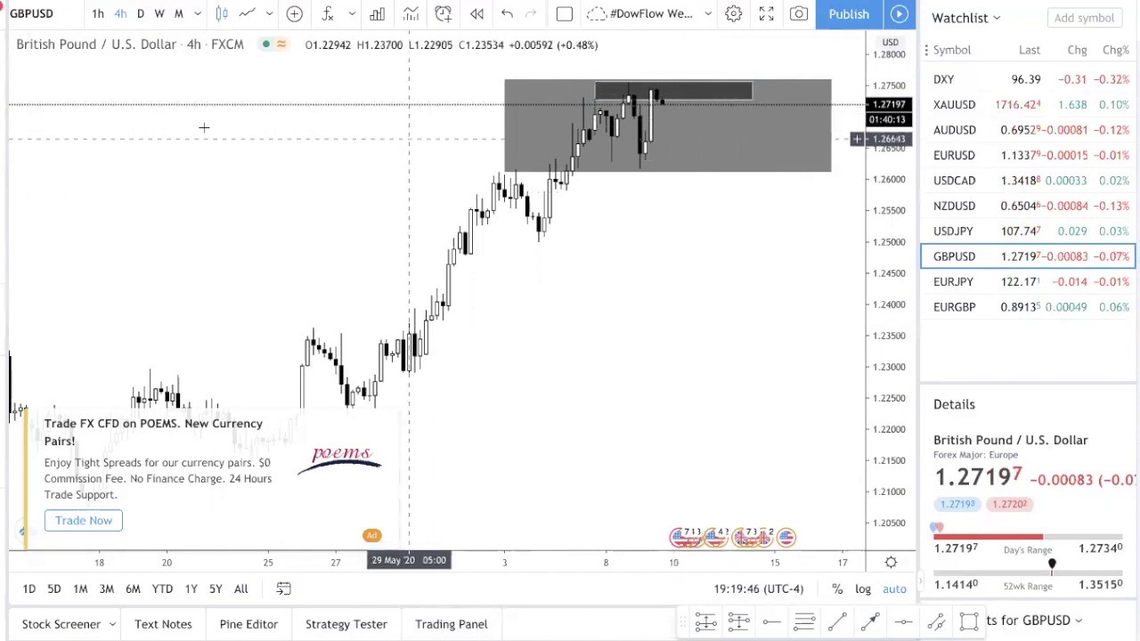
{"action": "left_click", "coordinate": [1061, 287]}
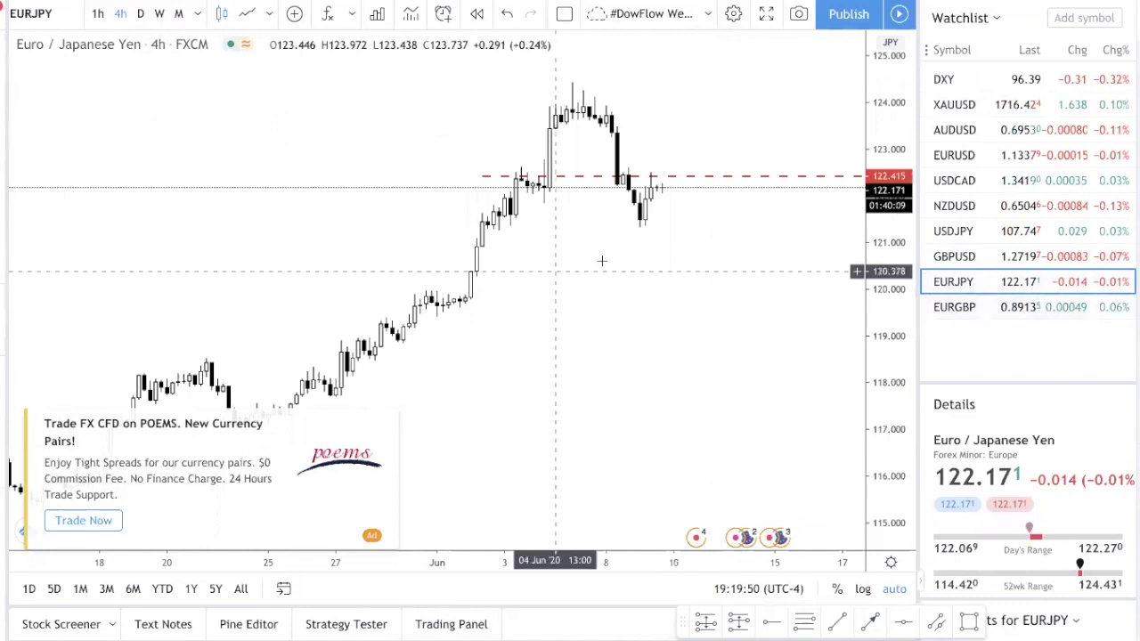
Step: Toggle EURJPY to daily and back to 4-hour, then lower the red dashed level to 121.313
{"action": "left_click", "coordinate": [142, 14]}
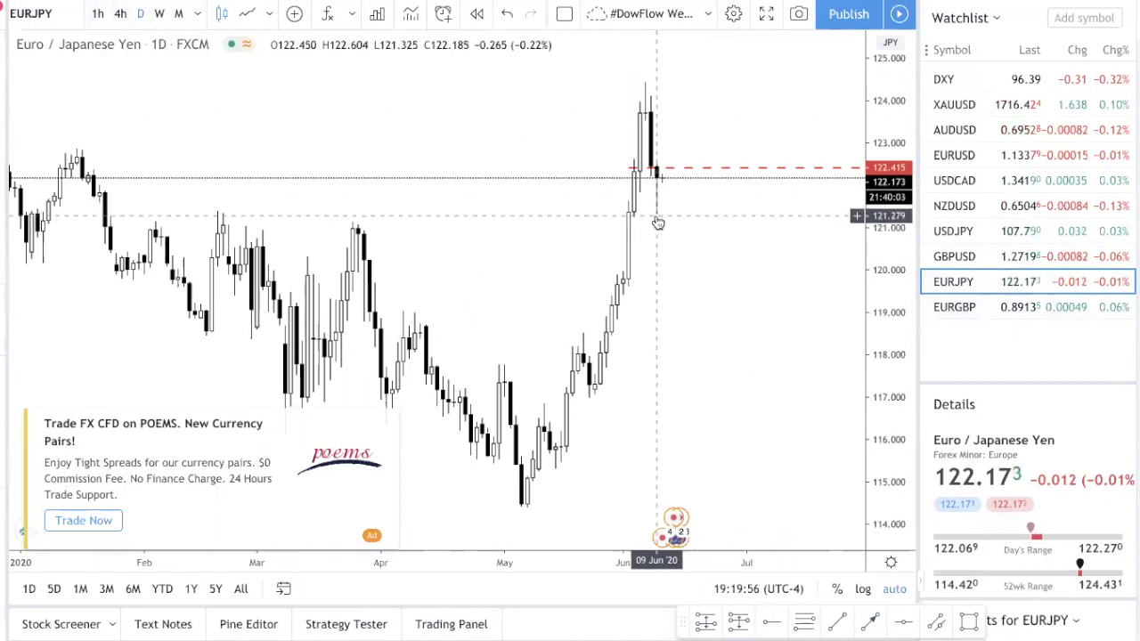
{"action": "left_click", "coordinate": [122, 14]}
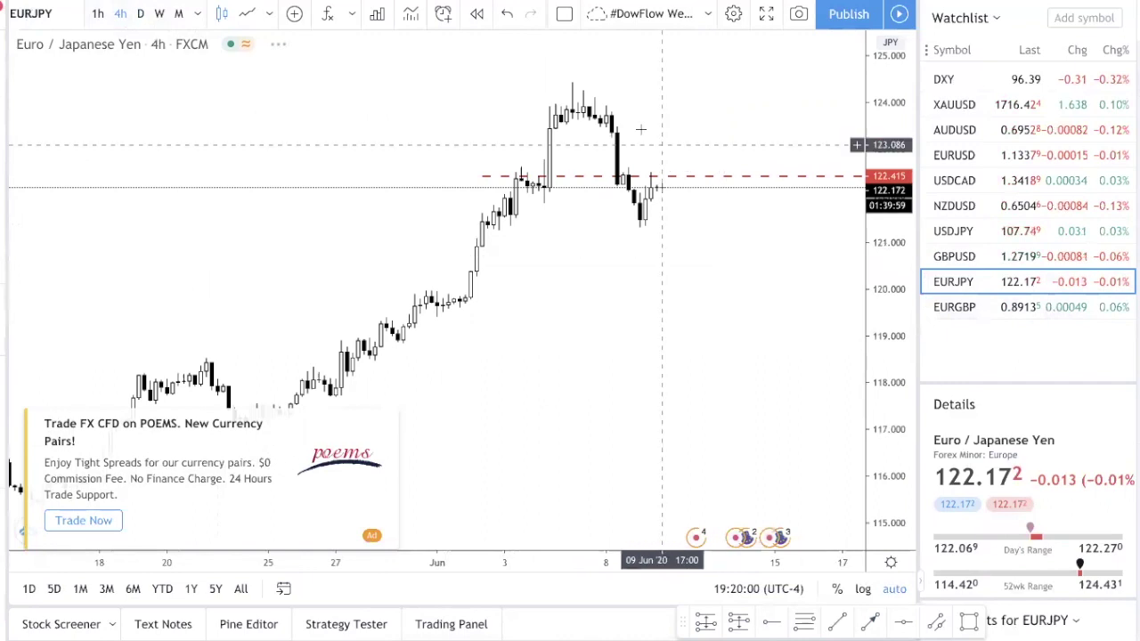
{"action": "mouse_move", "coordinate": [718, 178]}
{"action": "left_mouse_down"}
{"action": "mouse_move", "coordinate": [666, 215]}
{"action": "mouse_move", "coordinate": [652, 168]}
{"action": "mouse_move", "coordinate": [656, 243]}
{"action": "mouse_move", "coordinate": [669, 231]}
{"action": "left_mouse_up"}
Step: Undo a trial up-right arrow and begin a small zone at the 09 Jun low
{"action": "scroll", "coordinate": [671, 235], "scroll_direction": "up", "scroll_amount": 2}
{"action": "scroll", "coordinate": [671, 235], "scroll_direction": "up", "scroll_amount": 1}
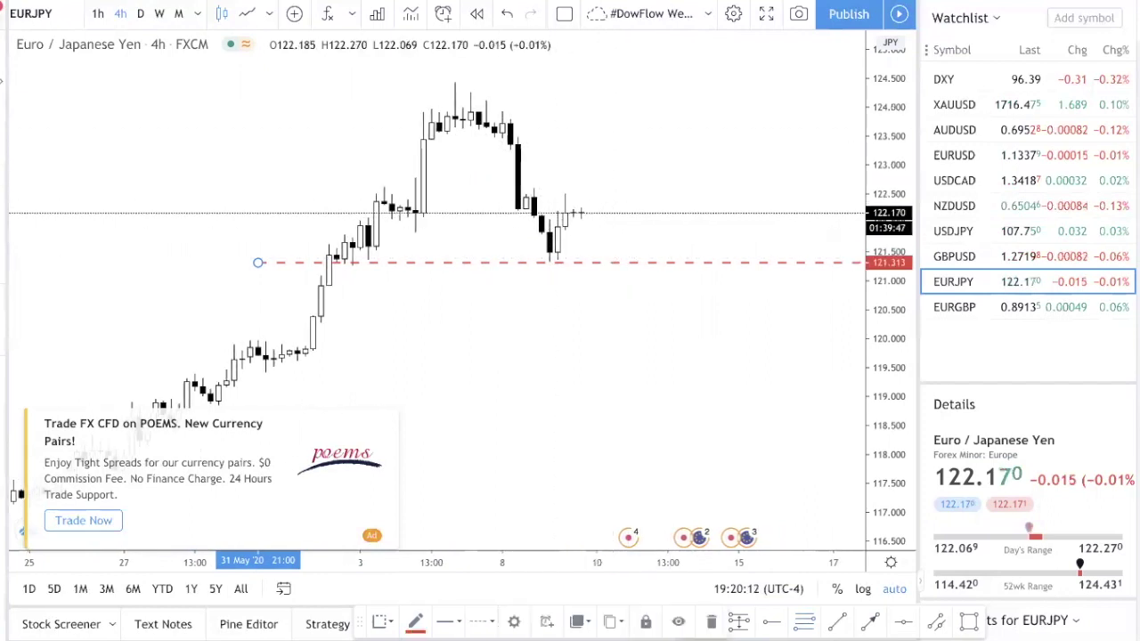
{"action": "left_click", "coordinate": [611, 211]}
{"action": "left_click", "coordinate": [657, 132]}
{"action": "key", "text": "ctrl+z"}
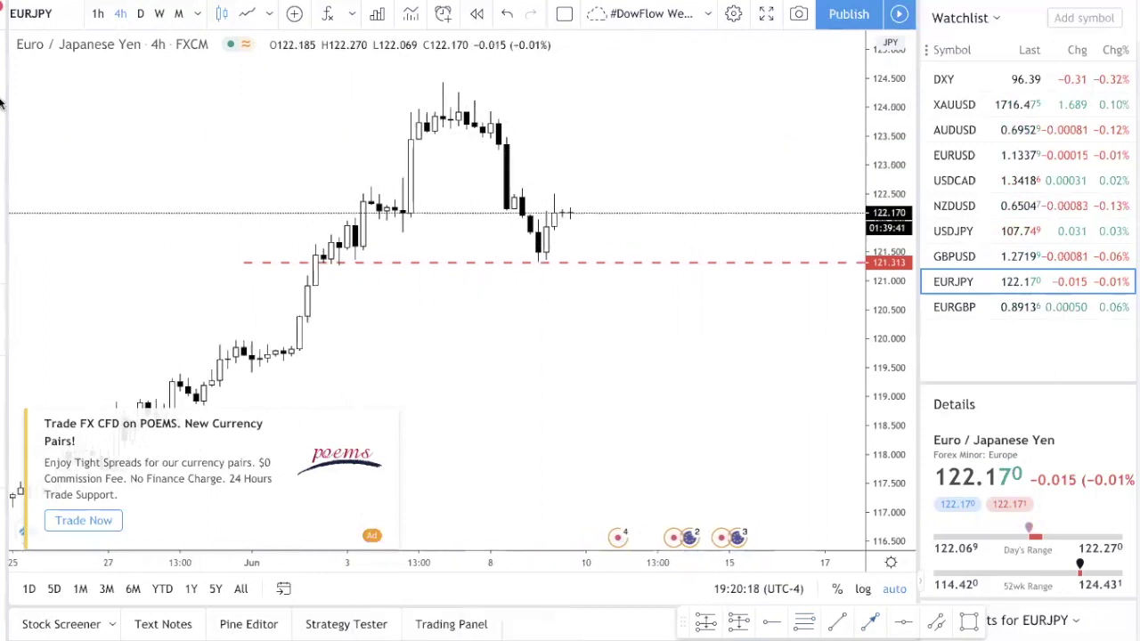
{"action": "left_click", "coordinate": [260, 354]}
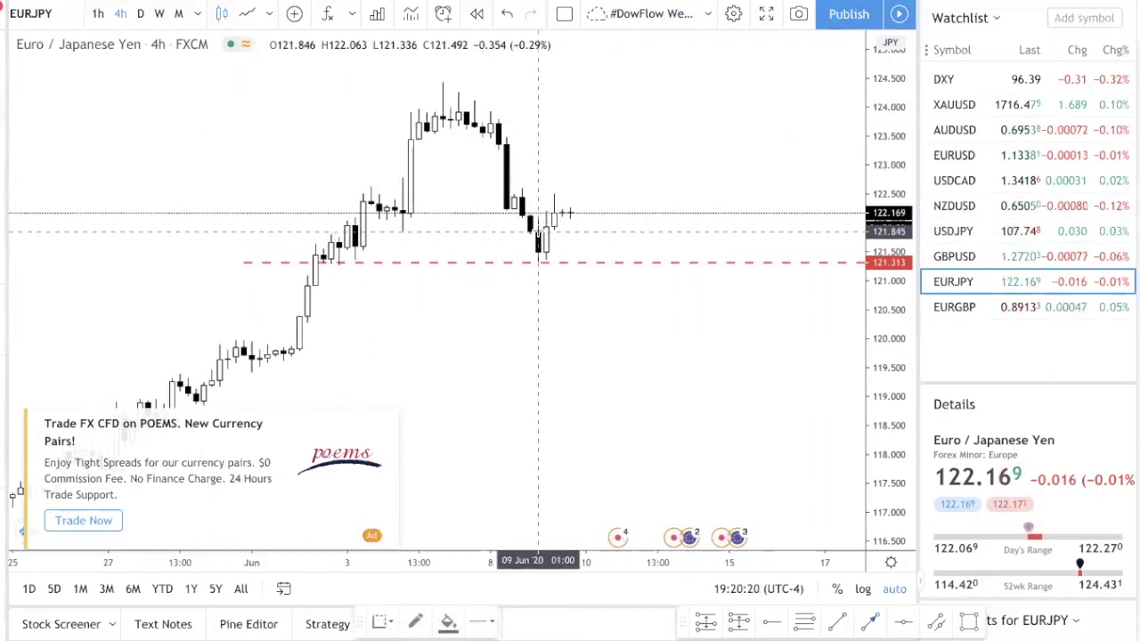
Step: Finish the small grey zone and add a second red dashed level at 122.602, back in candlesticks
{"action": "left_click", "coordinate": [577, 233]}
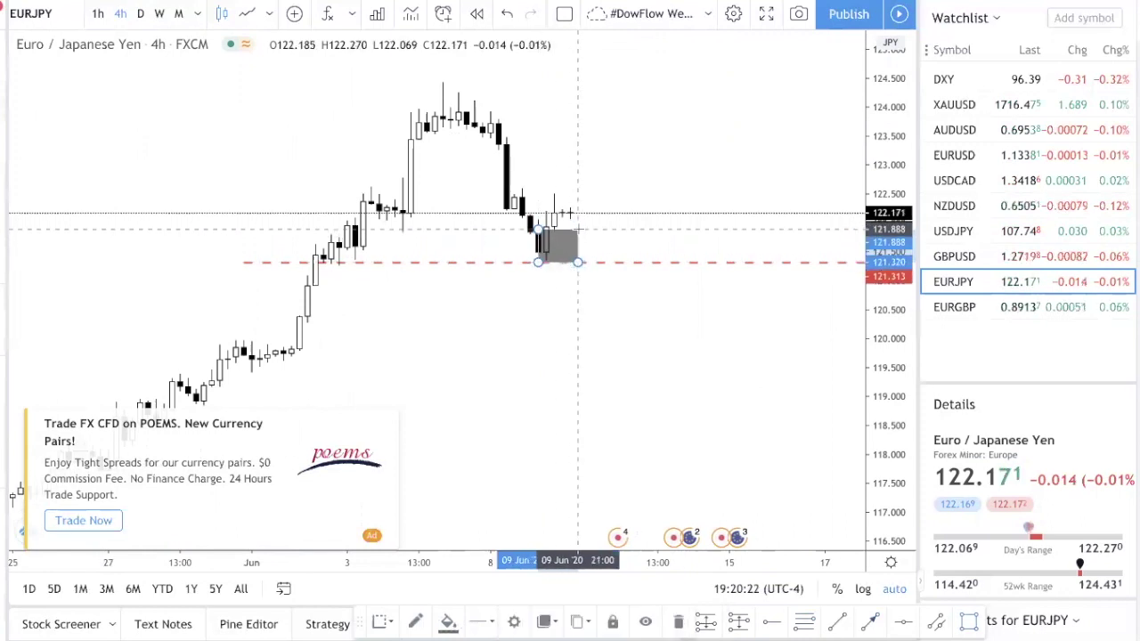
{"action": "left_click", "coordinate": [624, 222]}
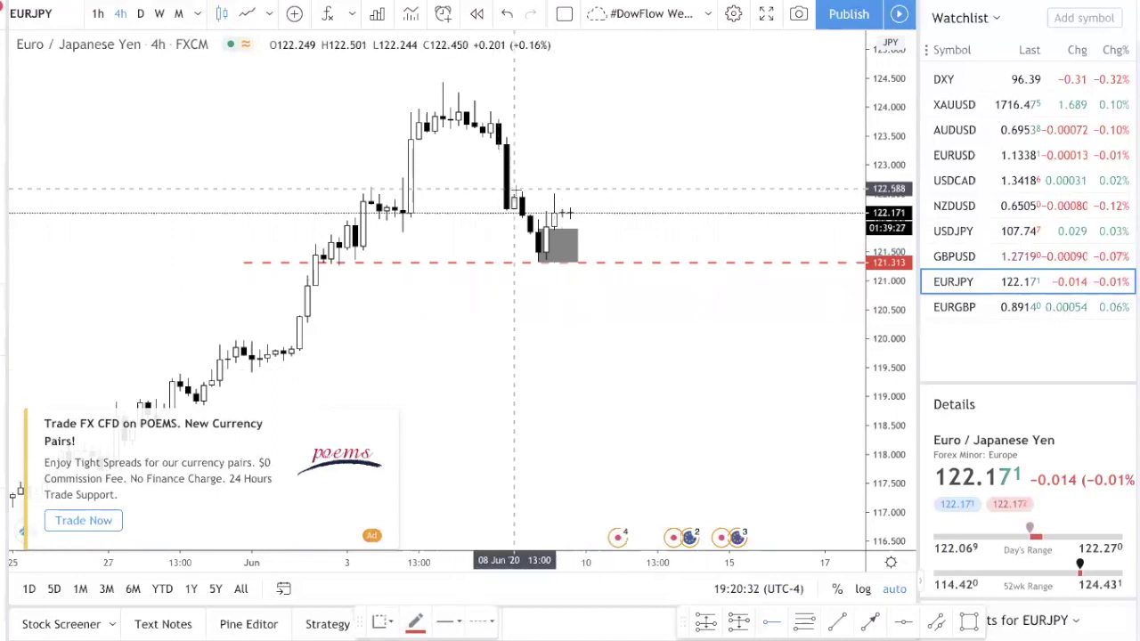
{"action": "key", "text": "alt+j"}
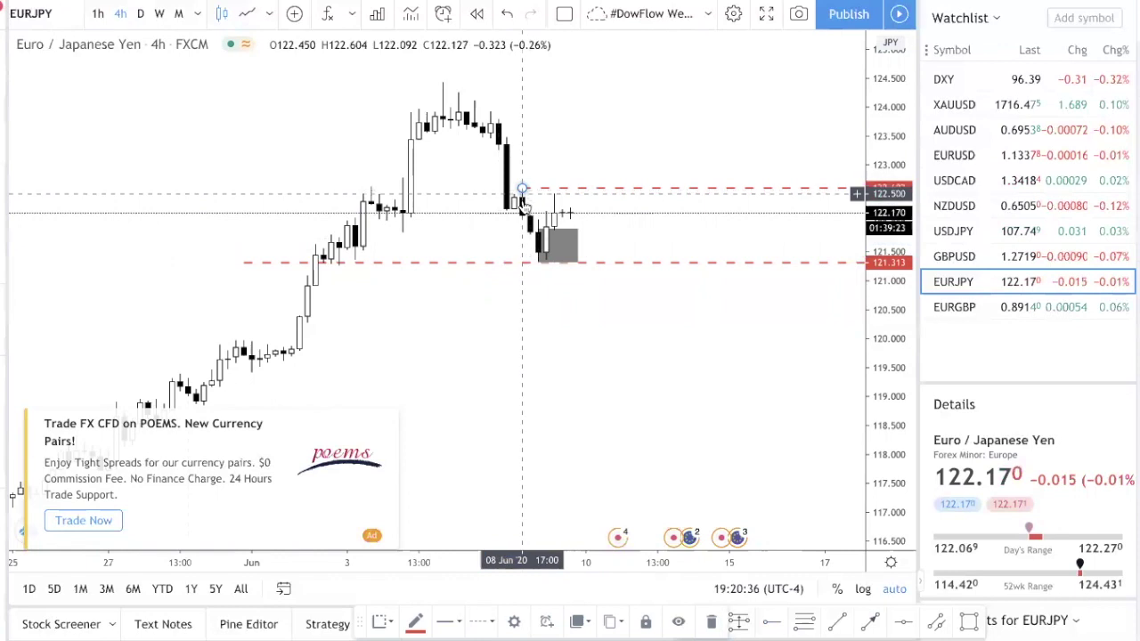
{"action": "left_click", "coordinate": [244, 15]}
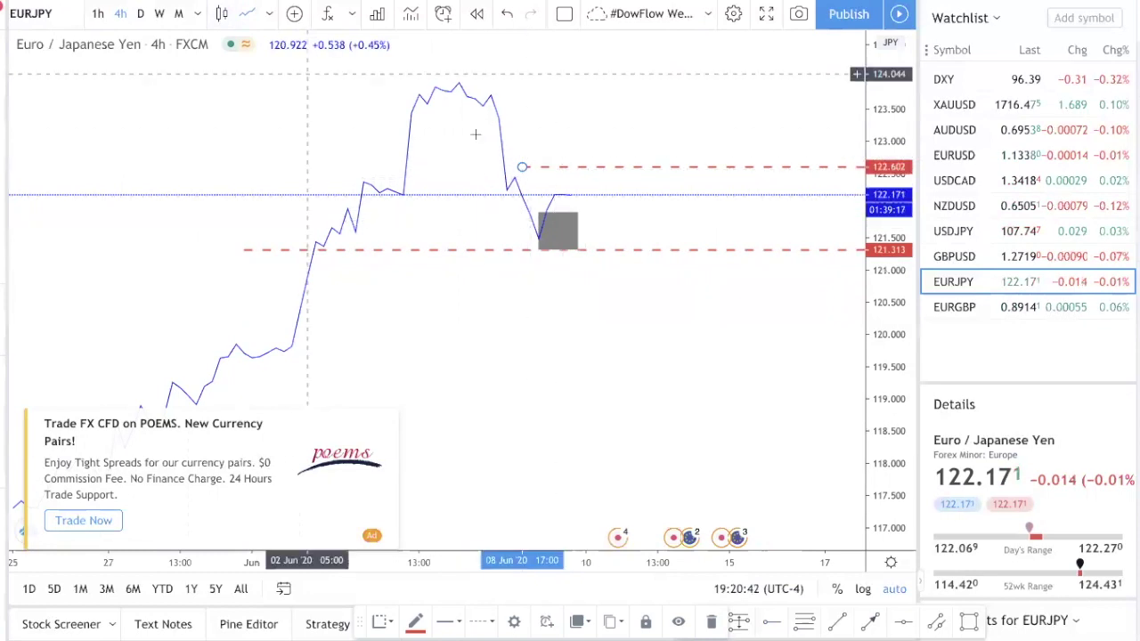
{"action": "left_click_drag", "start_coordinate": [522, 169], "coordinate": [522, 166]}
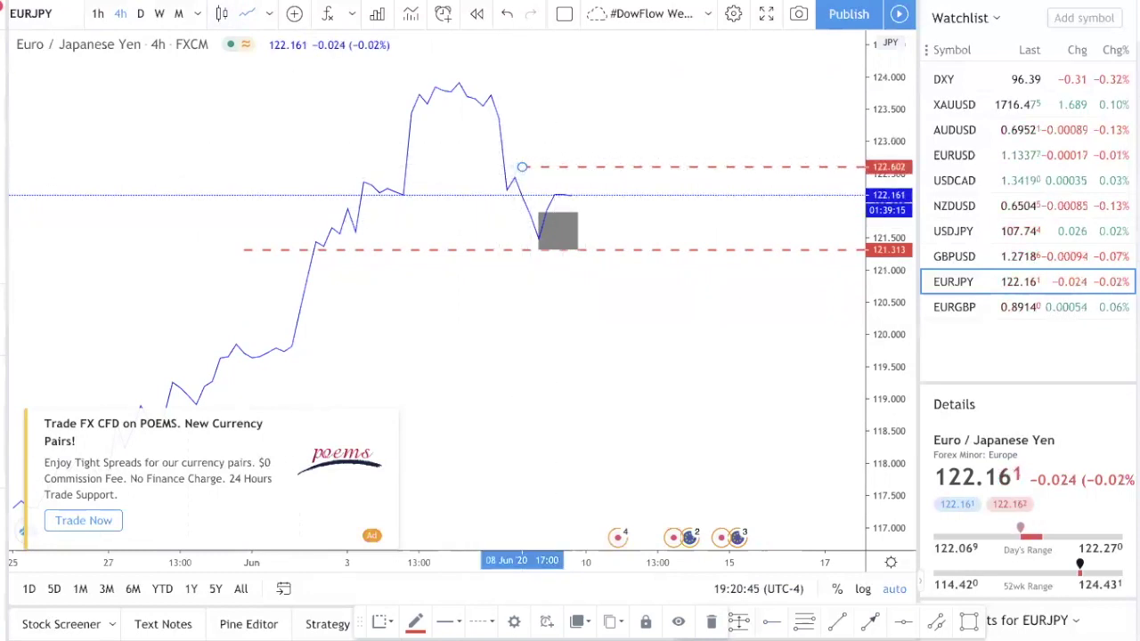
{"action": "left_click", "coordinate": [223, 13]}
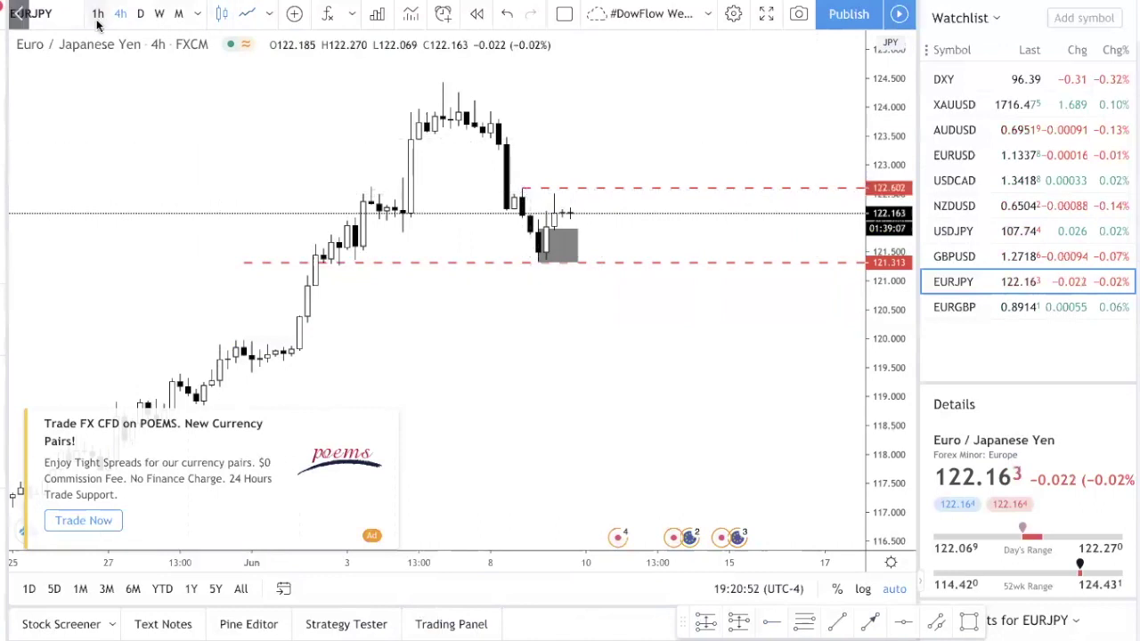
Step: Sketch a downward arrow on the daily EURJPY view, then return to 4-hour
{"action": "left_click", "coordinate": [141, 14]}
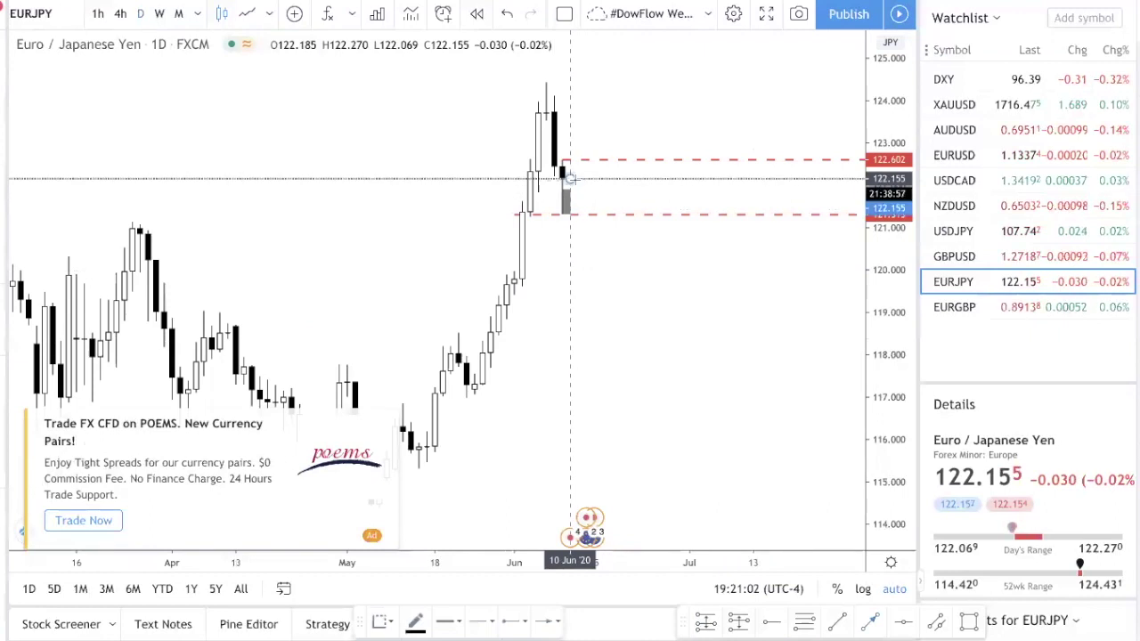
{"action": "left_click_drag", "start_coordinate": [571, 177], "coordinate": [609, 258]}
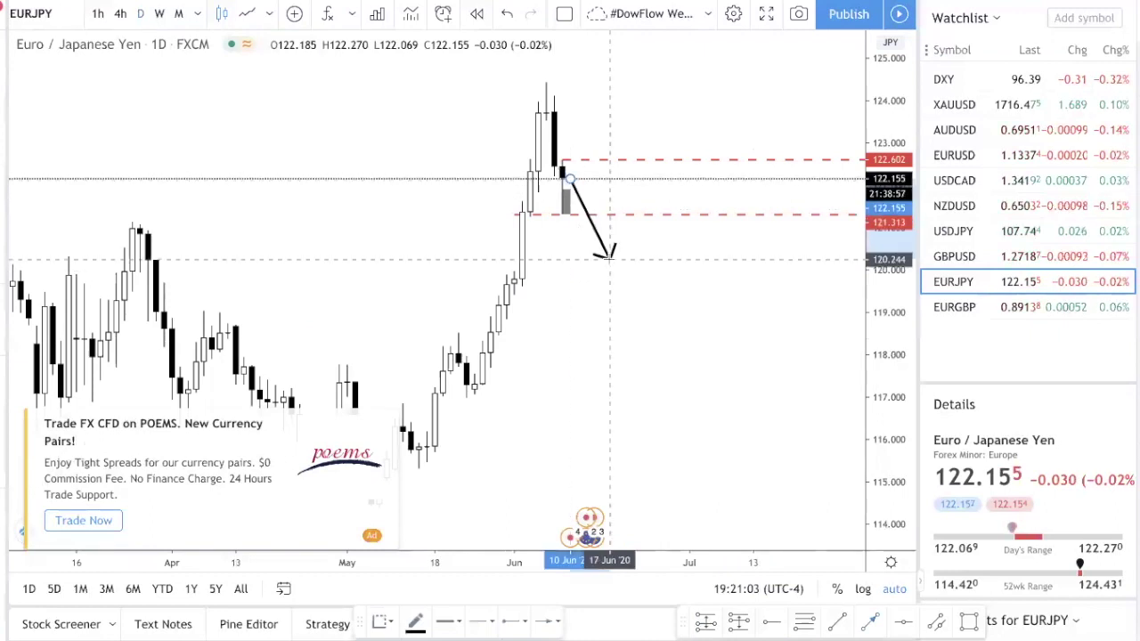
{"action": "left_click", "coordinate": [121, 13]}
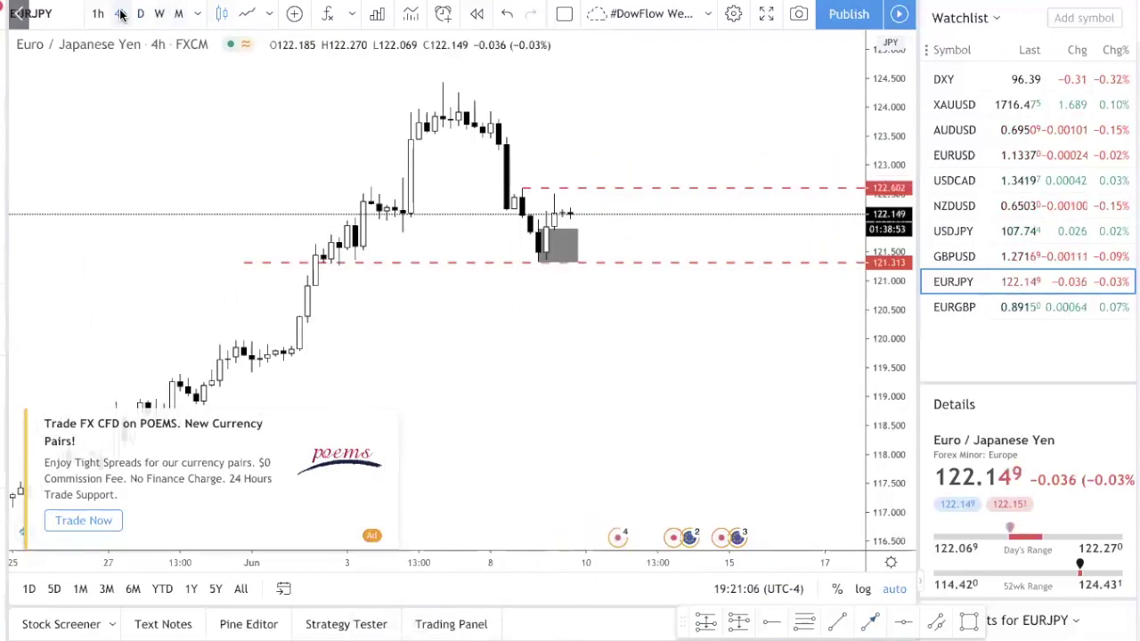
Step: Open EURGBP on the daily chart and add a dashed level at the recent high, 0.90010
{"action": "left_click", "coordinate": [947, 306]}
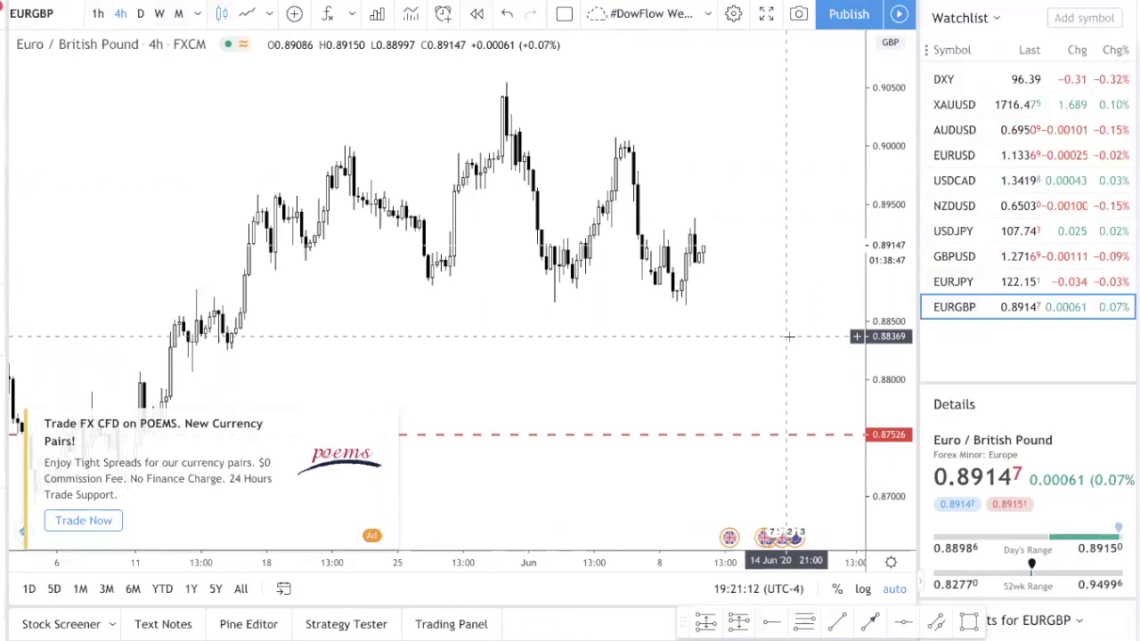
{"action": "left_click", "coordinate": [138, 13]}
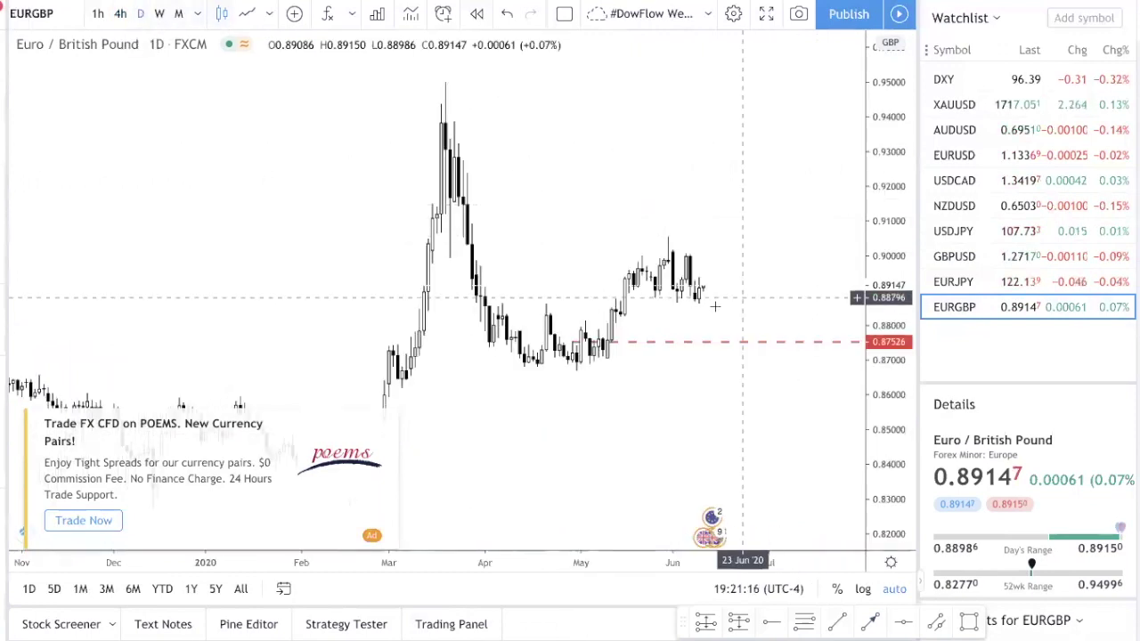
{"action": "mouse_move", "coordinate": [731, 344]}
{"action": "left_mouse_down"}
{"action": "mouse_move", "coordinate": [731, 331]}
{"action": "mouse_move", "coordinate": [703, 348]}
{"action": "mouse_move", "coordinate": [693, 299]}
{"action": "mouse_move", "coordinate": [708, 300]}
{"action": "mouse_move", "coordinate": [692, 301]}
{"action": "left_mouse_up"}
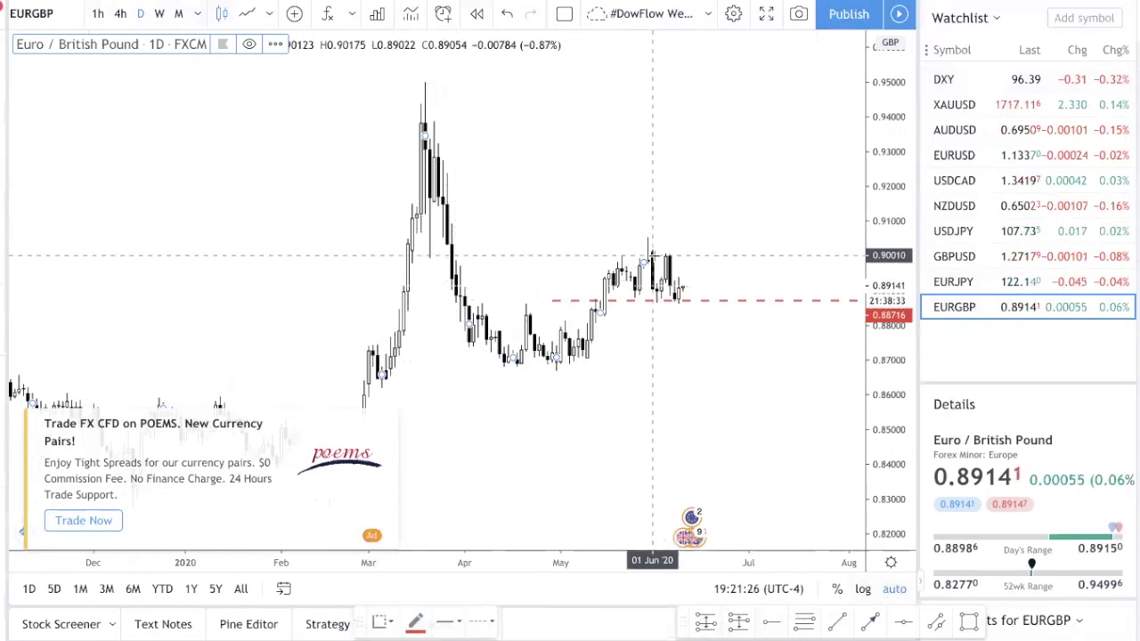
{"action": "left_click", "coordinate": [679, 258]}
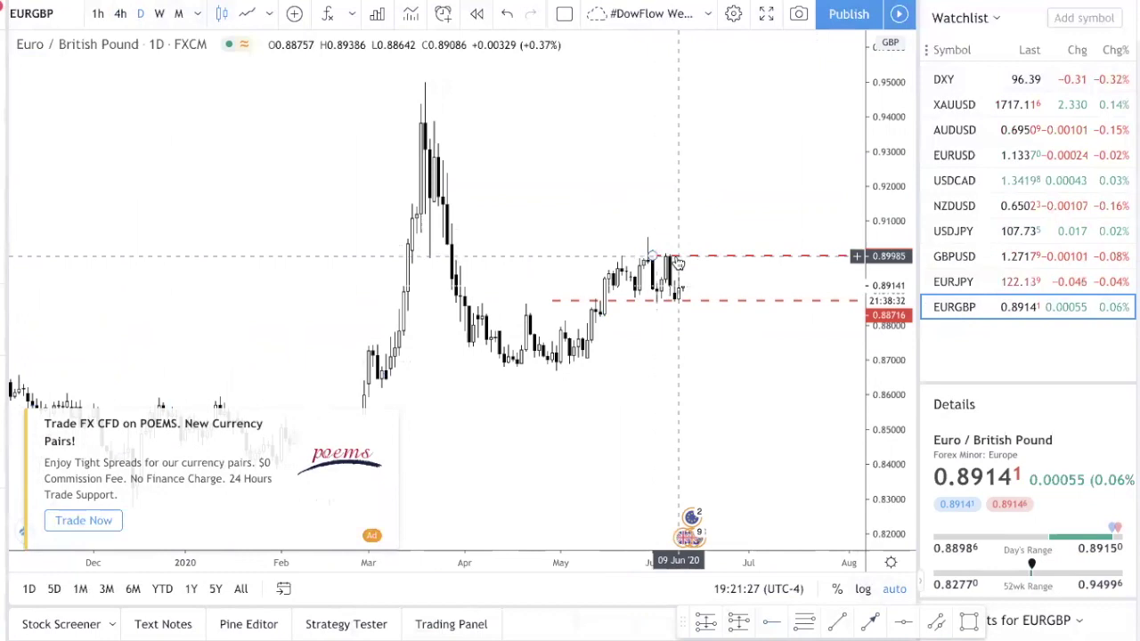
Step: Return EURGBP to 4-hour and discard a trial trend line from the swing high
{"action": "left_click", "coordinate": [98, 13]}
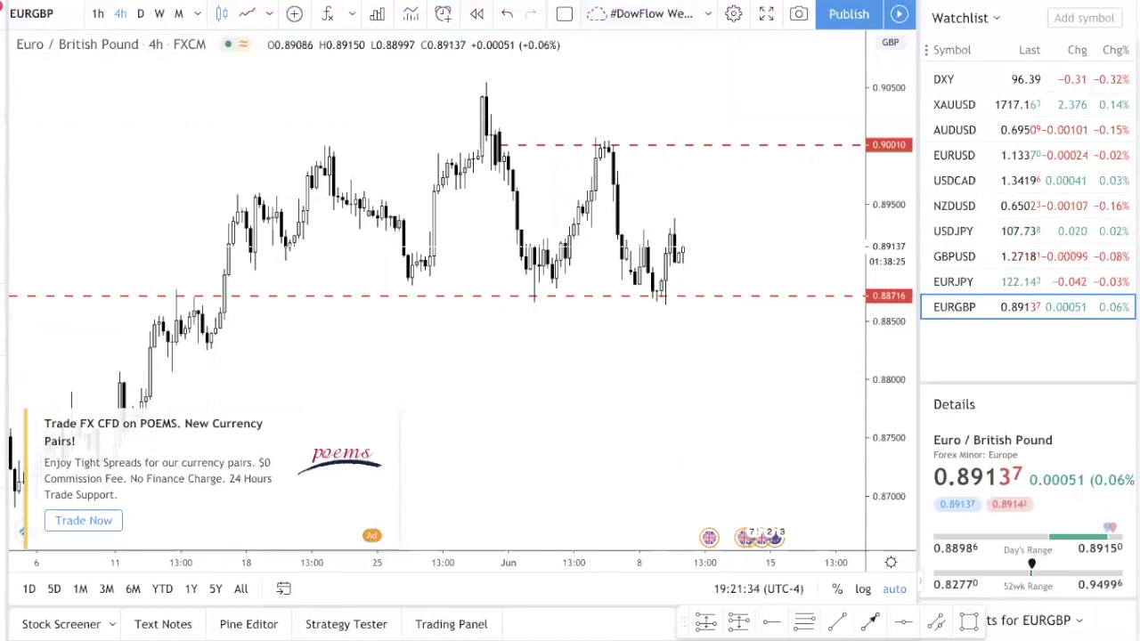
{"action": "left_click", "coordinate": [618, 144]}
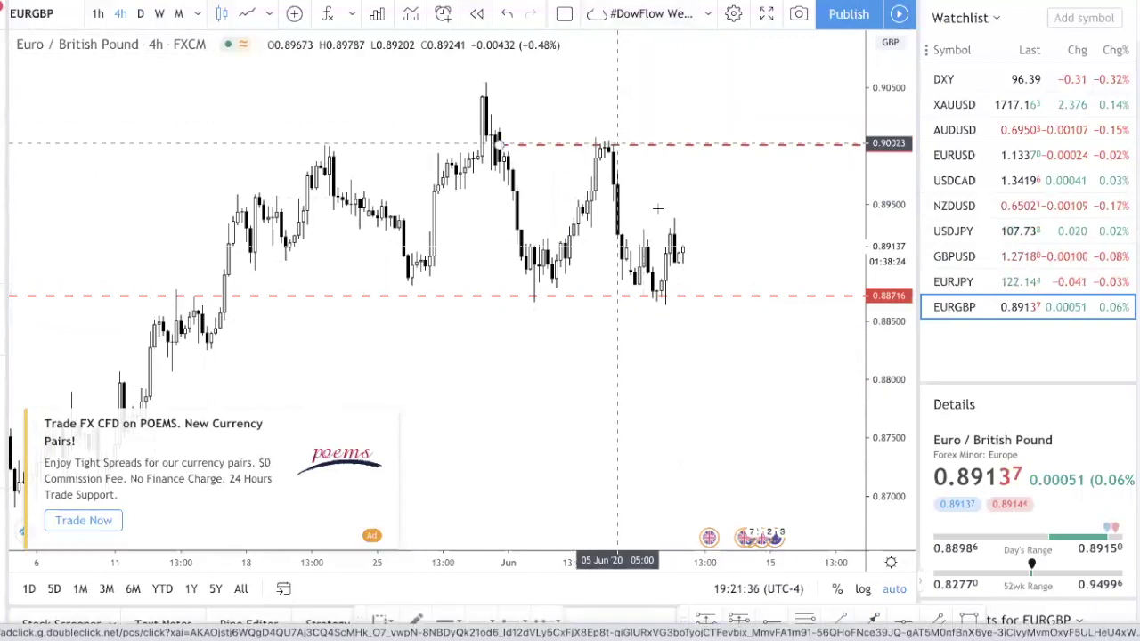
{"action": "left_click", "coordinate": [688, 348]}
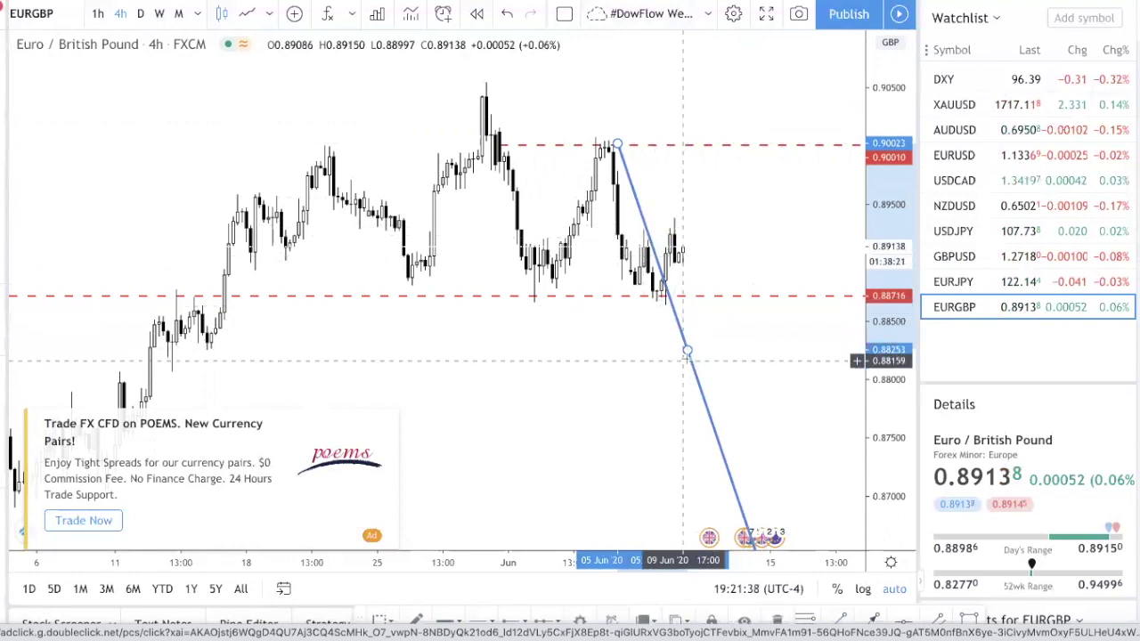
{"action": "key", "text": "Delete"}
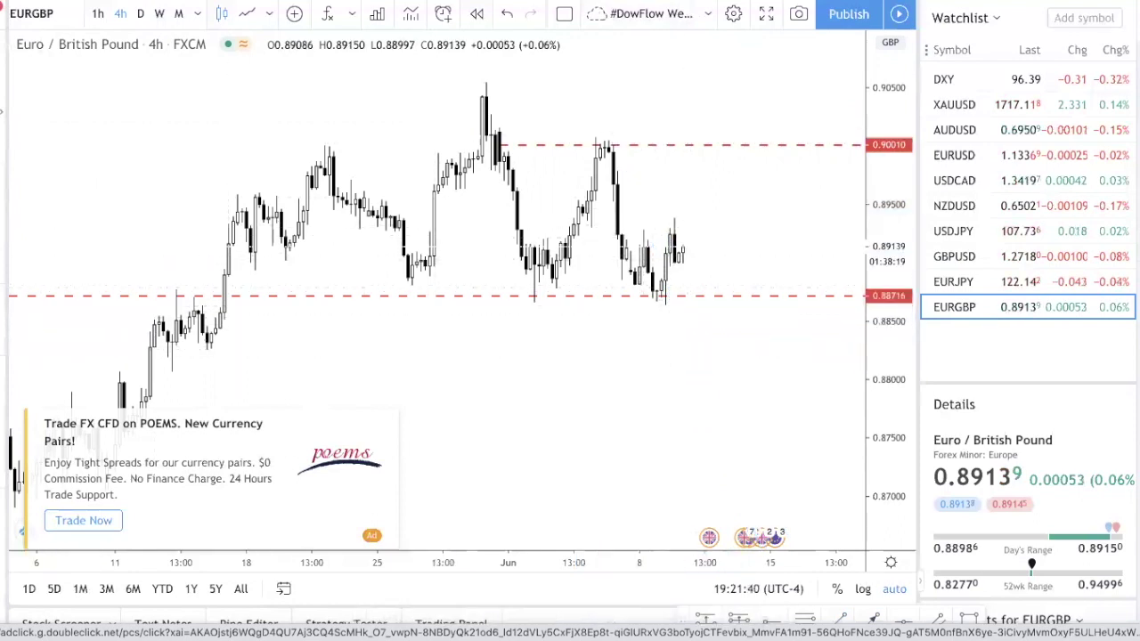
Step: Clone the grey zone onto the lower candles and paste a third copy near the latest candles
{"action": "left_click", "coordinate": [635, 277]}
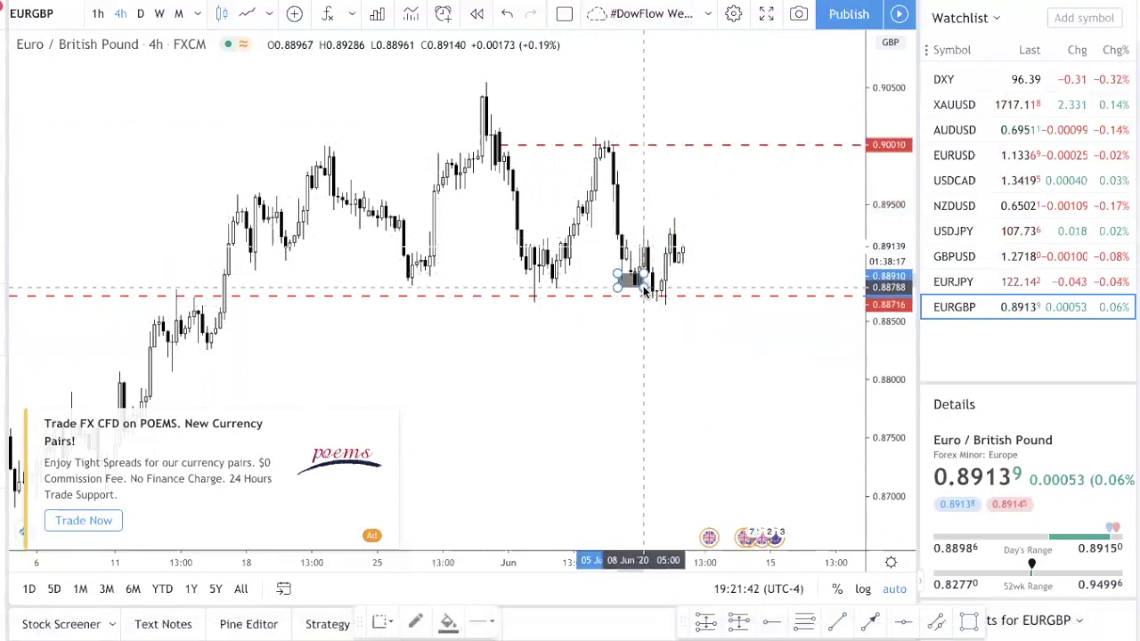
{"action": "left_click_drag", "start_coordinate": [630, 281], "coordinate": [668, 307]}
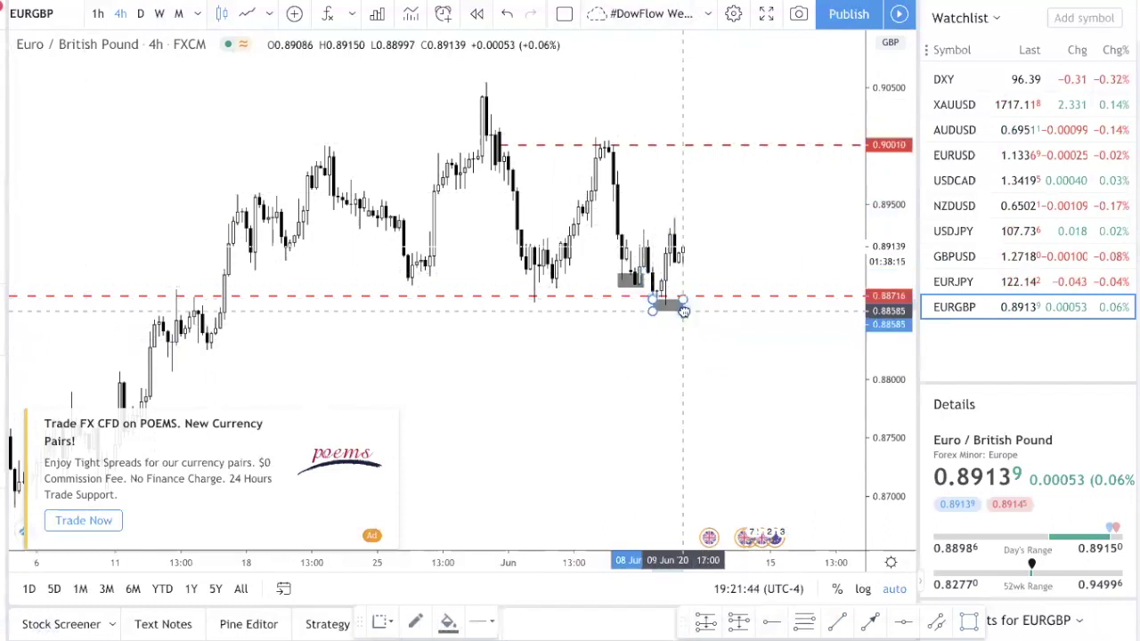
{"action": "left_click", "coordinate": [707, 272]}
{"action": "key", "text": "ctrl+v"}
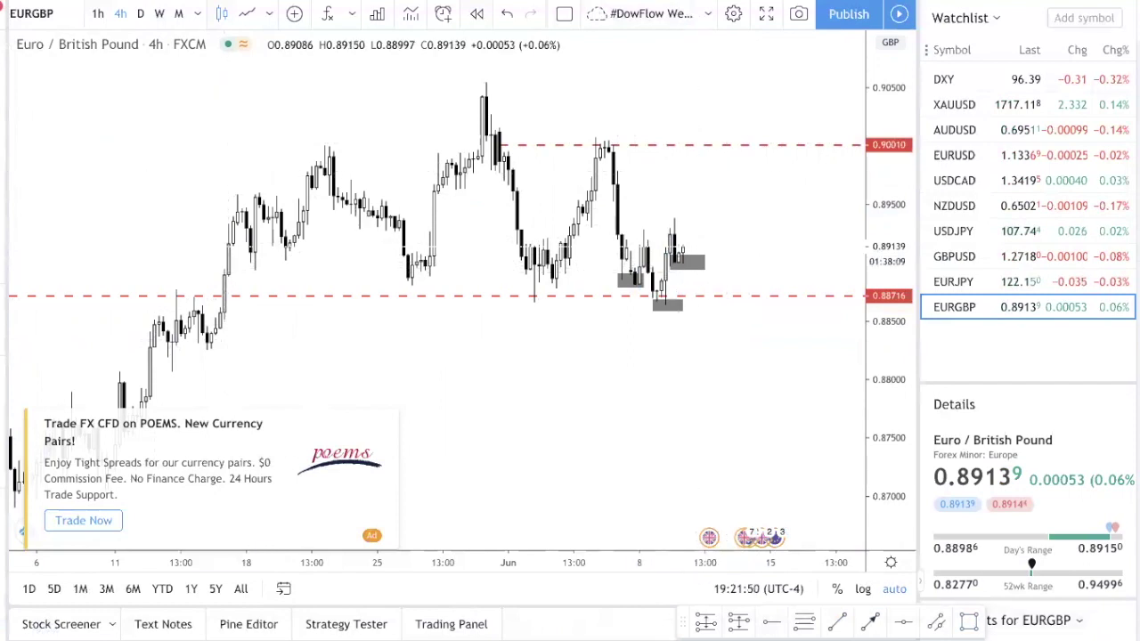
Step: Sketch a down-and-up stroke path from the upper box, then delete both strokes
{"action": "left_click_drag", "start_coordinate": [686, 249], "coordinate": [701, 284]}
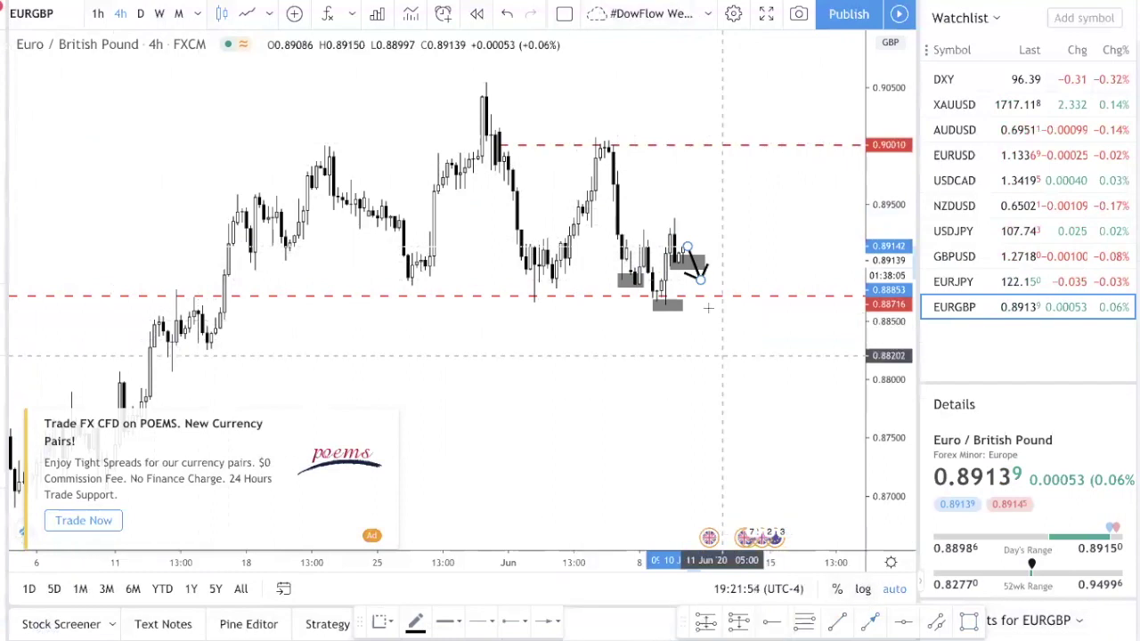
{"action": "left_click_drag", "start_coordinate": [704, 279], "coordinate": [723, 215]}
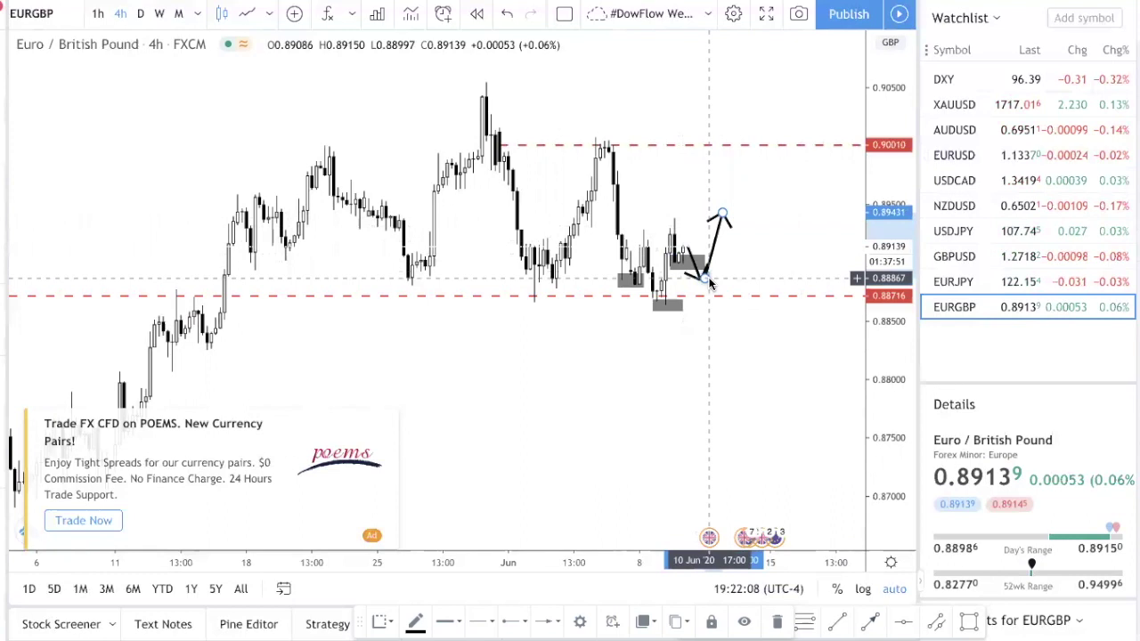
{"action": "key", "text": "Delete"}
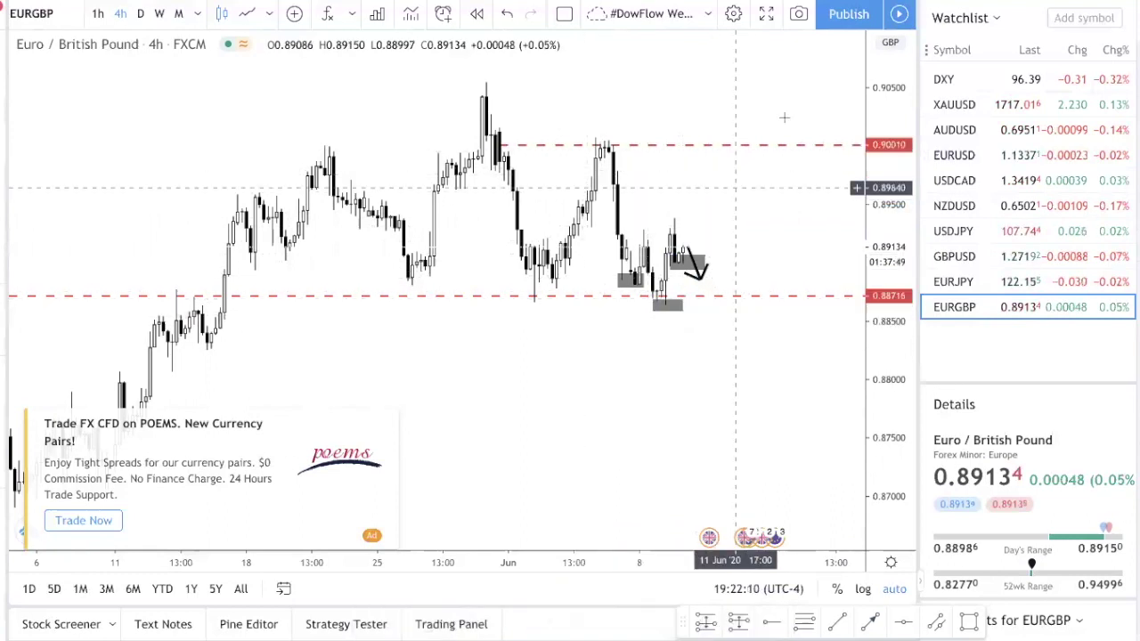
{"action": "left_click", "coordinate": [701, 283]}
{"action": "key", "text": "Delete"}
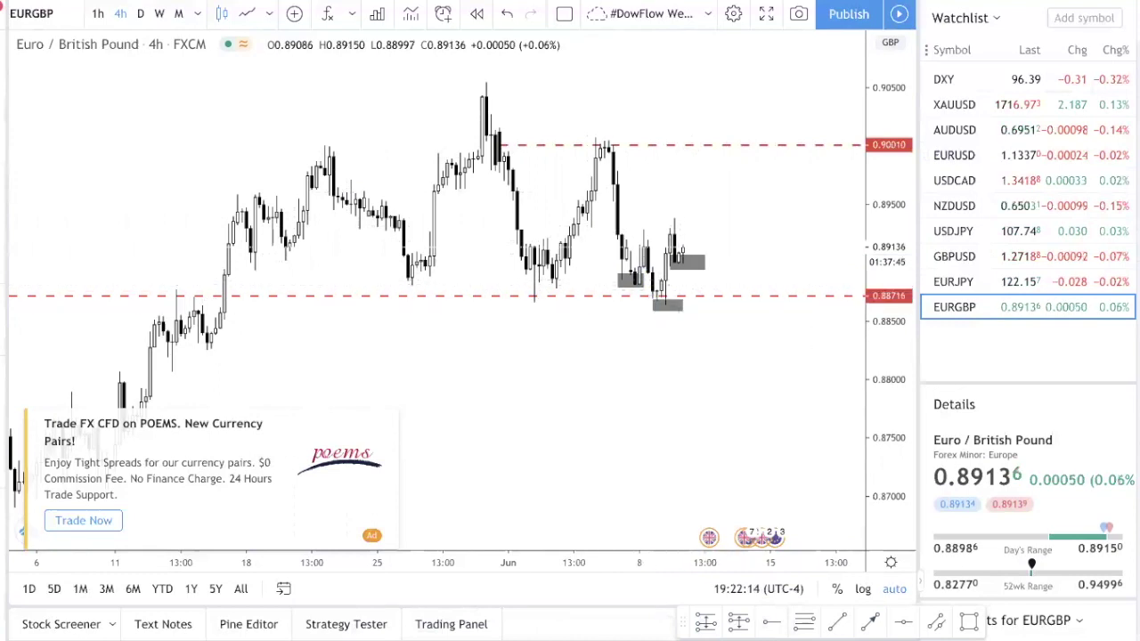
Step: Draw a trial arrow from the upper box to the resistance level and delete it
{"action": "left_click", "coordinate": [702, 264]}
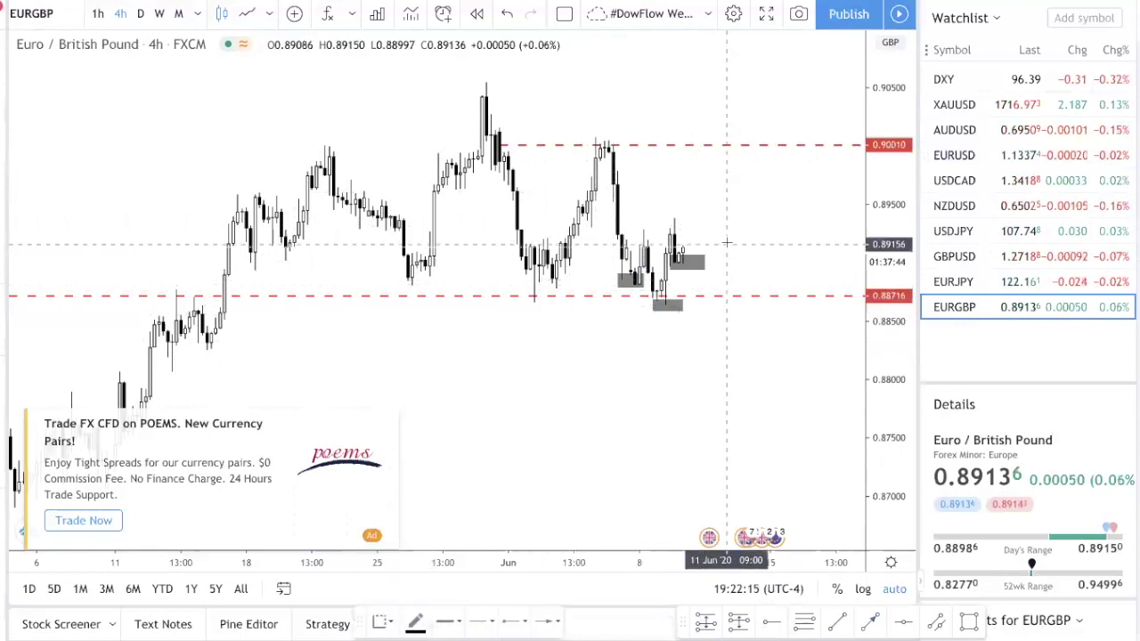
{"action": "left_click", "coordinate": [705, 290]}
{"action": "left_click", "coordinate": [739, 159]}
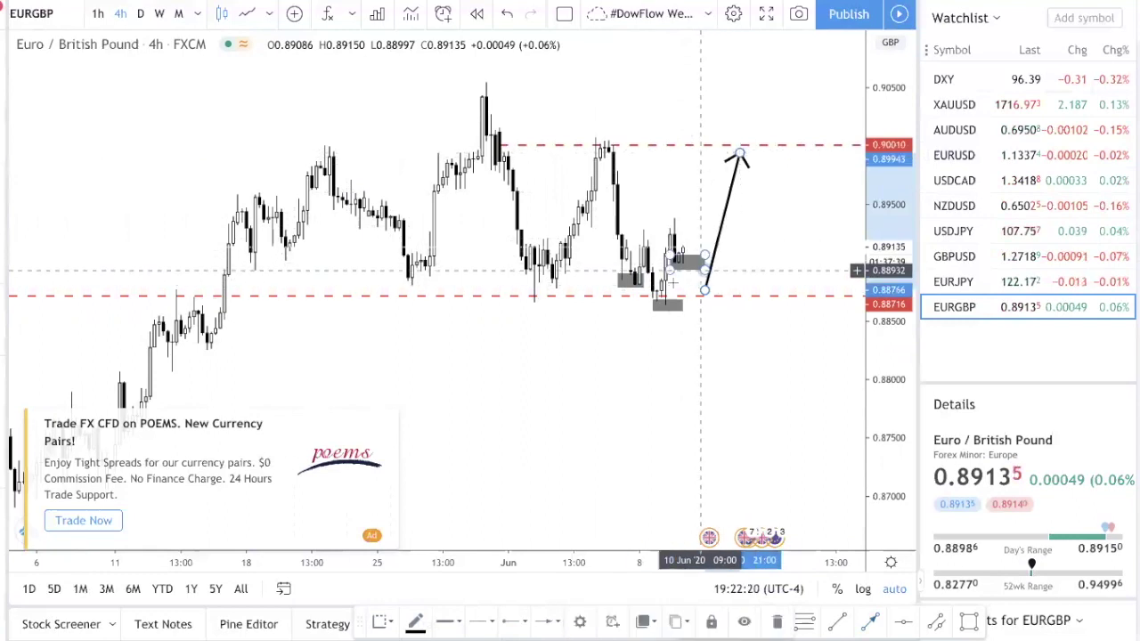
{"action": "key", "text": "Delete"}
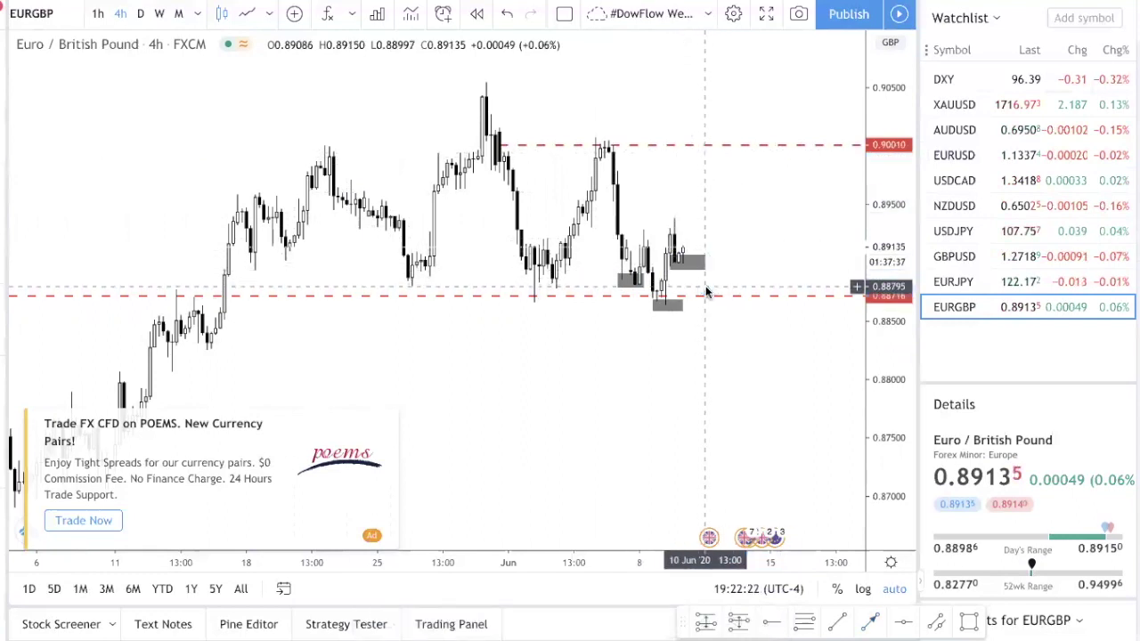
Step: Zoom out the EURGBP 4-hour chart to show late April through mid June on a 0.850–0.920 price scale
{"action": "scroll", "coordinate": [637, 328], "scroll_direction": "down", "scroll_amount": 3}
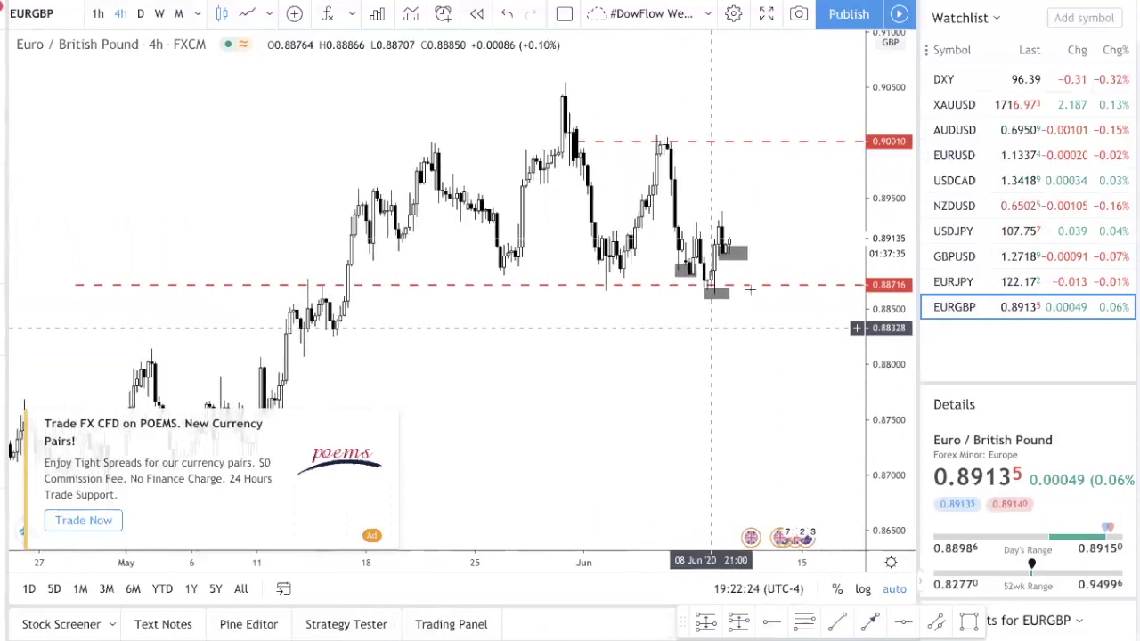
{"action": "left_click_drag", "start_coordinate": [889, 239], "coordinate": [882, 406]}
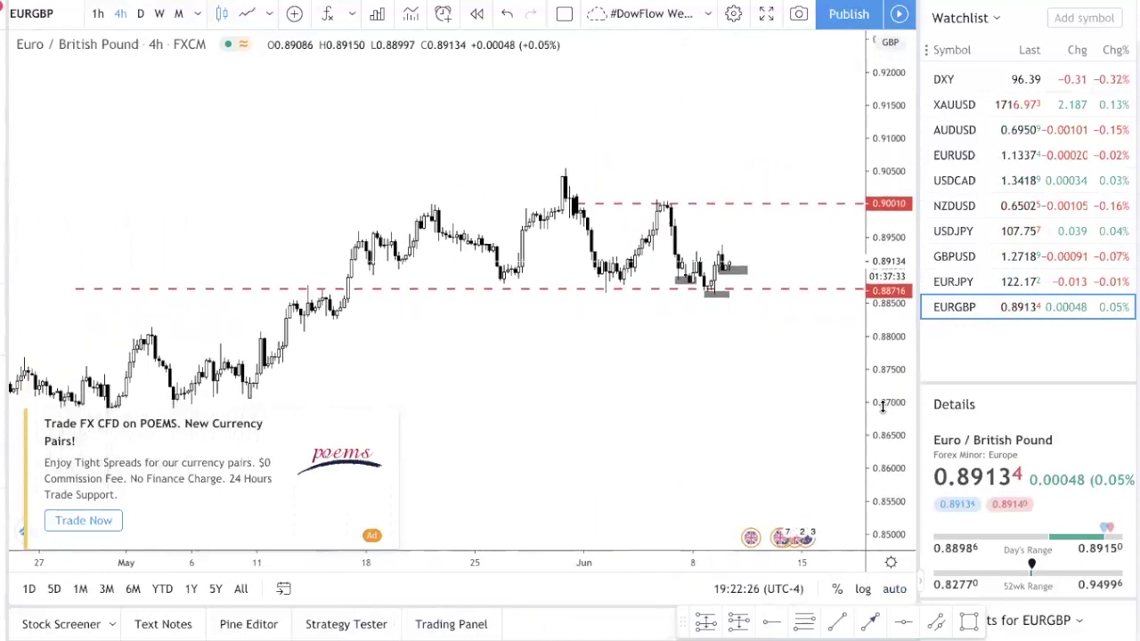